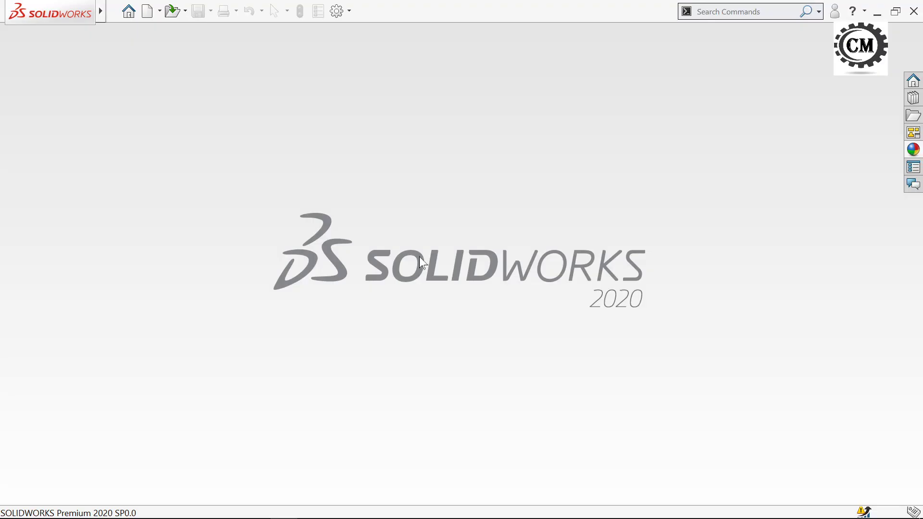
Create a new part and draw a corner rectangle in a Right Plane sketch
{"action": "left_click", "coordinate": [148, 16]}
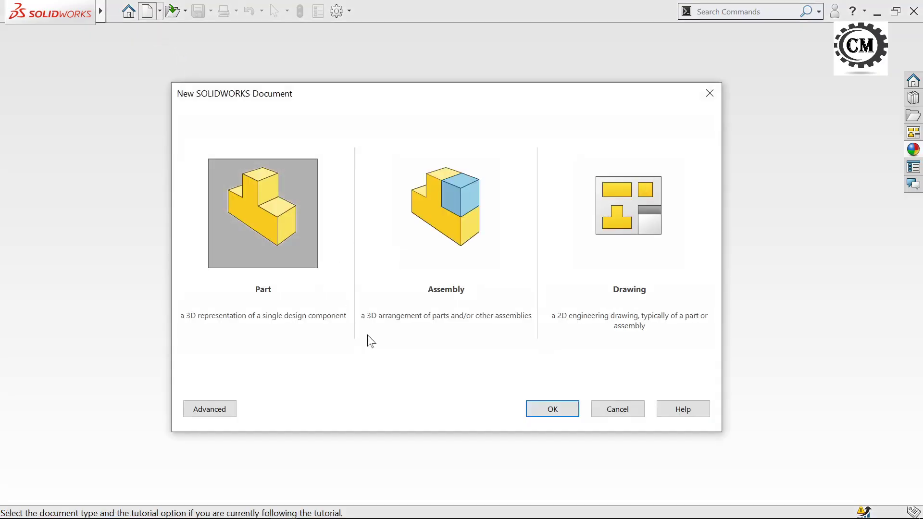
{"action": "left_click", "coordinate": [549, 418]}
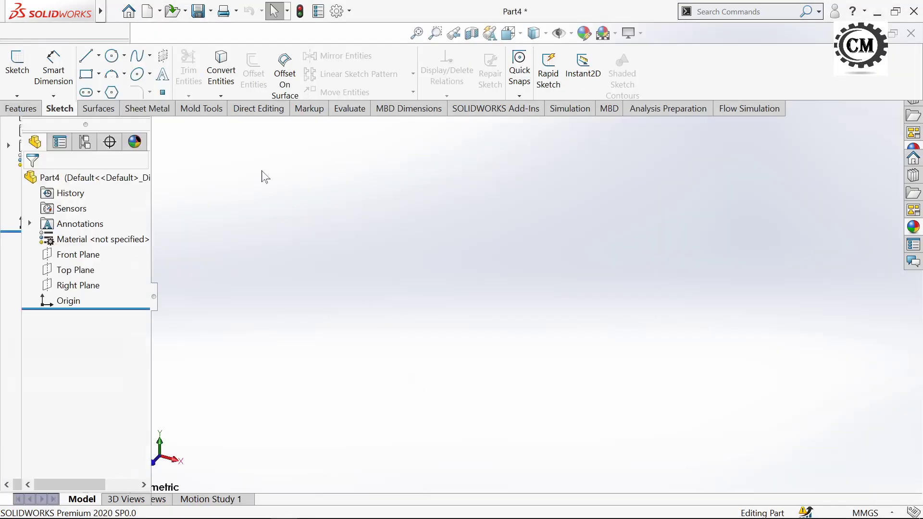
{"action": "left_click", "coordinate": [20, 71]}
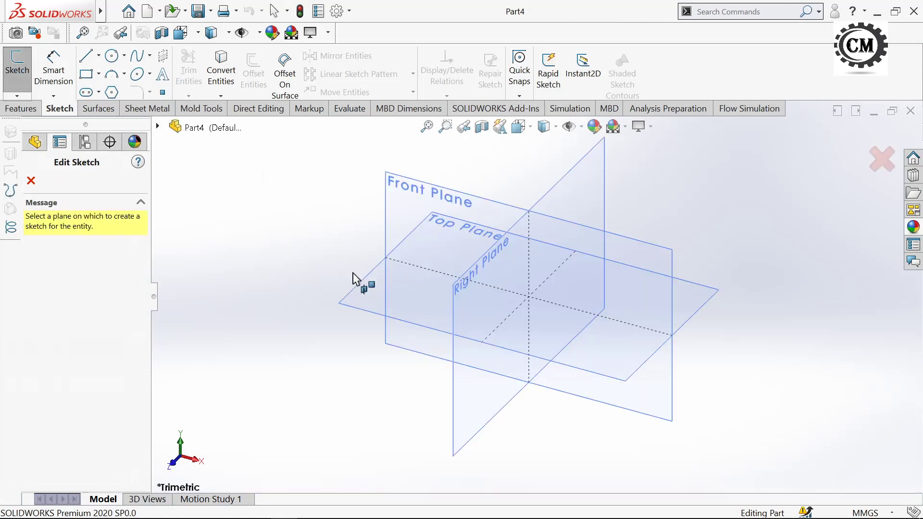
{"action": "left_click", "coordinate": [469, 276]}
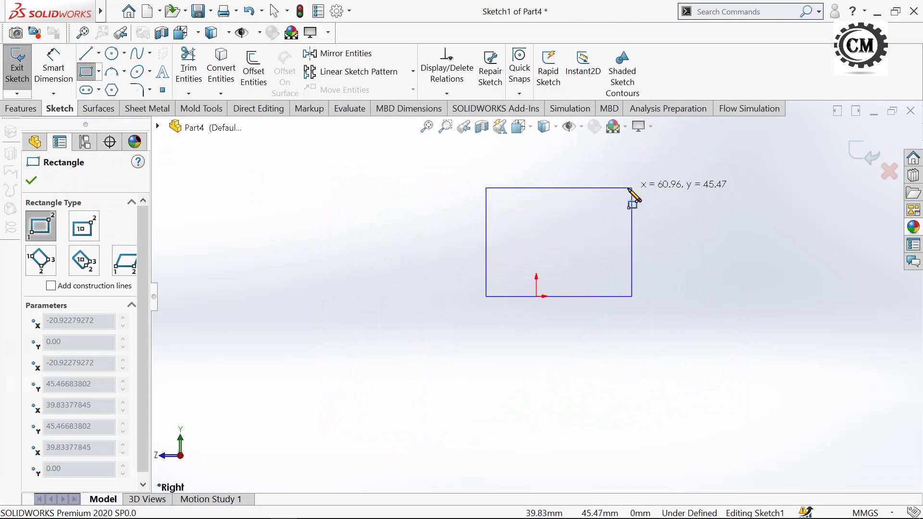
{"action": "left_click", "coordinate": [624, 190]}
Draw a three-line U-shaped outline inside the rectangle, ending on its top edge
{"action": "left_click", "coordinate": [89, 53]}
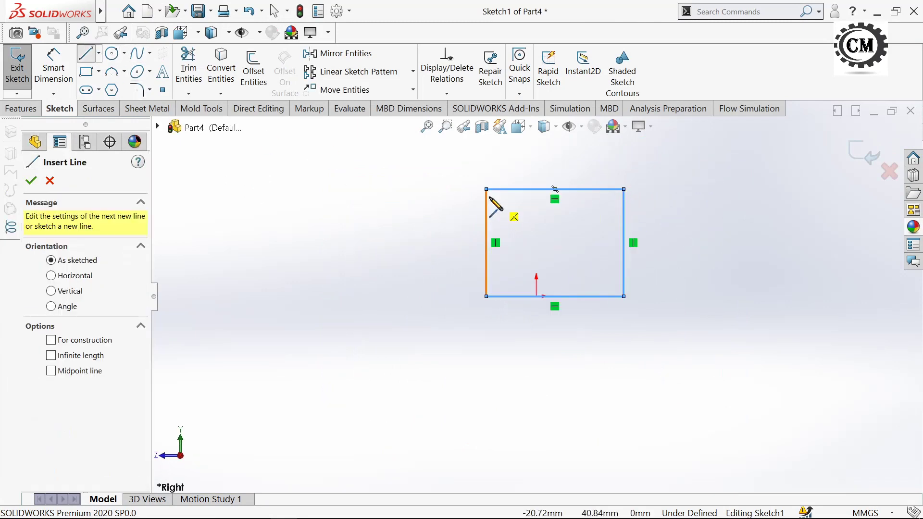
{"action": "left_click", "coordinate": [503, 189]}
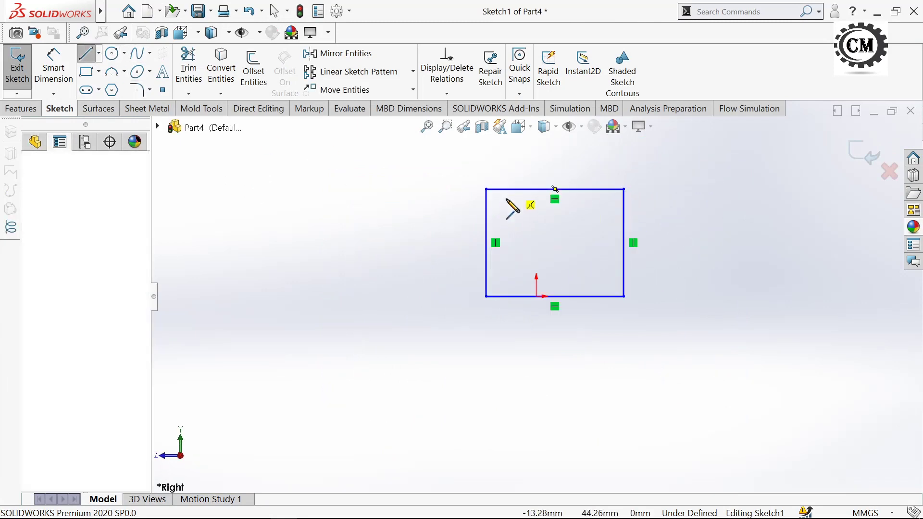
{"action": "left_click", "coordinate": [503, 267]}
{"action": "left_click", "coordinate": [605, 267]}
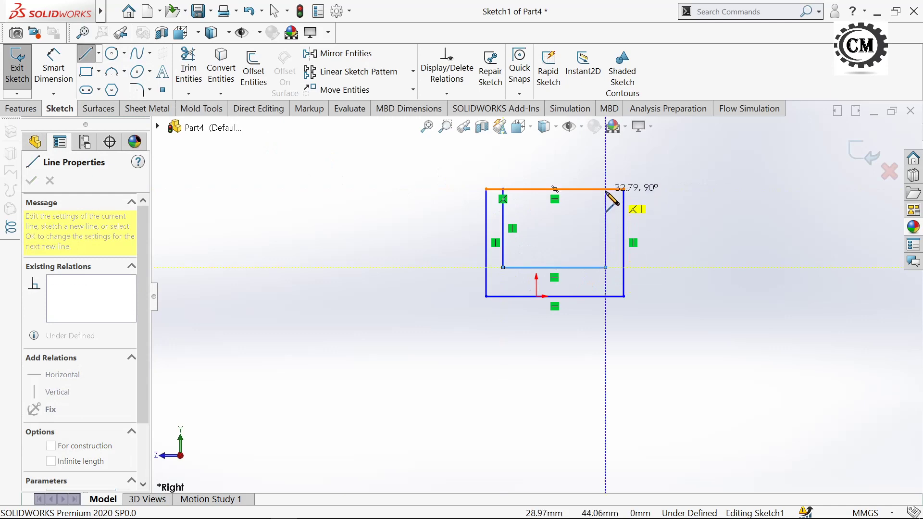
{"action": "left_click", "coordinate": [606, 190]}
{"action": "left_click", "coordinate": [53, 67]}
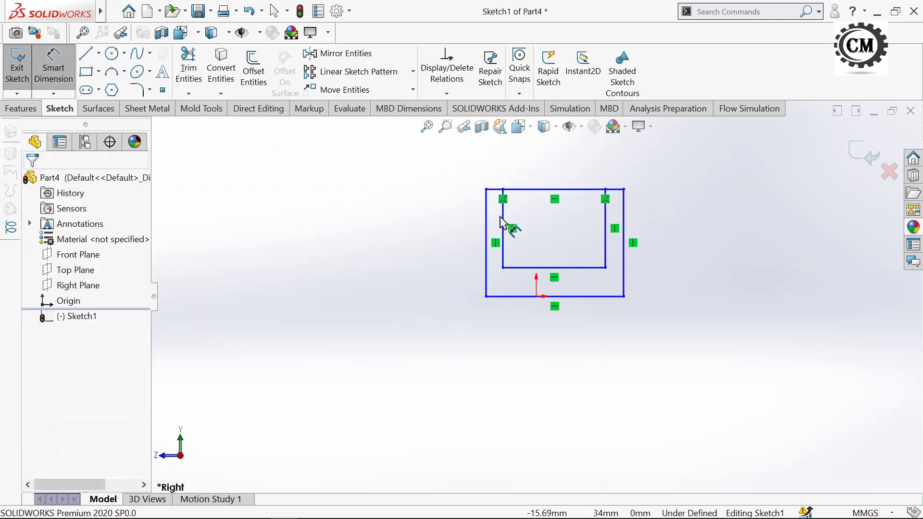
Dimension the inner width to 63.5 and the left inner line 63.5/2 from the origin
{"action": "left_click", "coordinate": [605, 231]}
{"action": "left_click", "coordinate": [504, 226]}
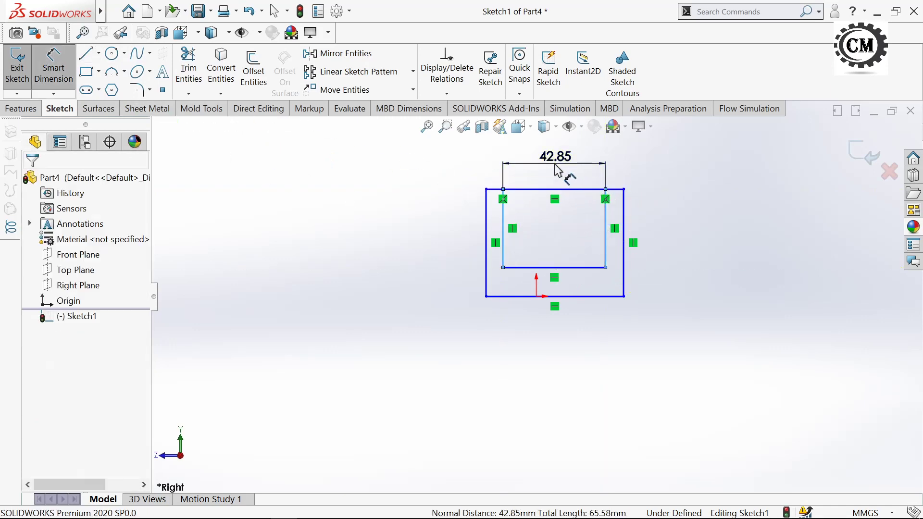
{"action": "left_click", "coordinate": [557, 175]}
{"action": "type", "text": "63.5"}
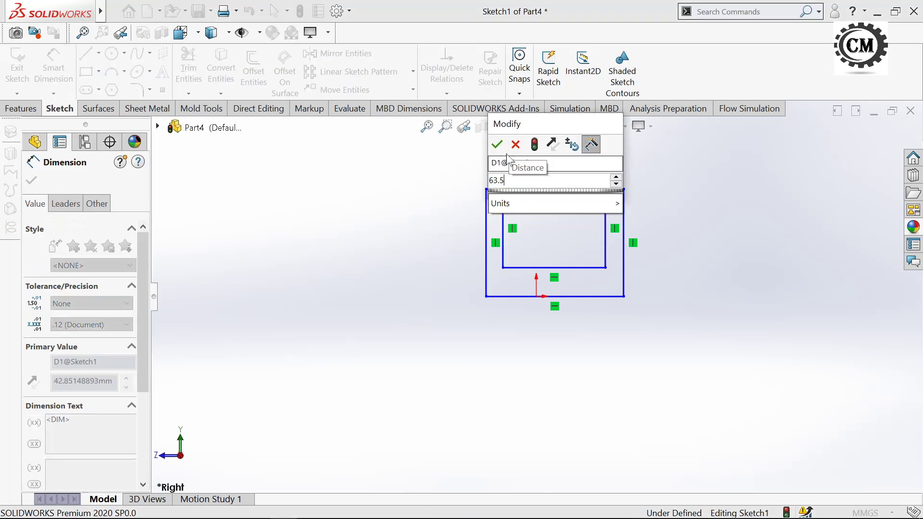
{"action": "left_click", "coordinate": [498, 146]}
{"action": "left_click", "coordinate": [533, 262]}
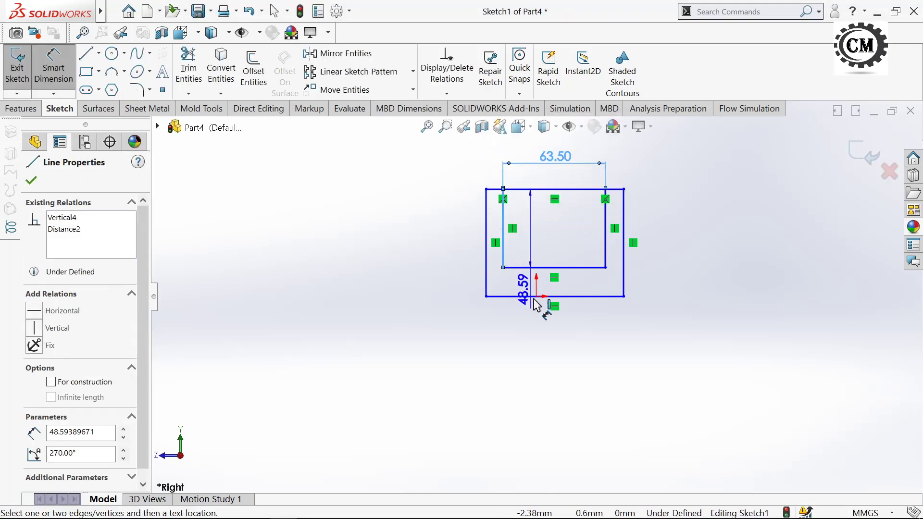
{"action": "left_click", "coordinate": [537, 297]}
{"action": "left_click", "coordinate": [525, 354]}
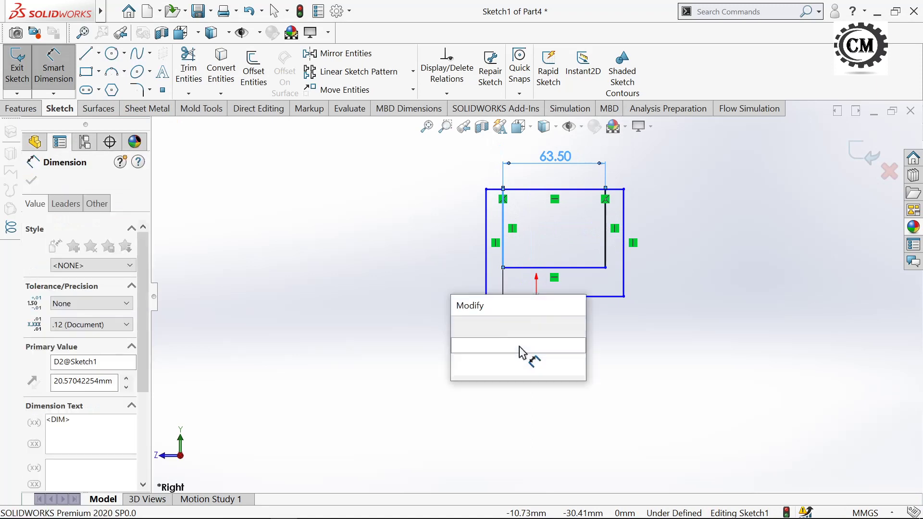
{"action": "type", "text": "63.5/2"}
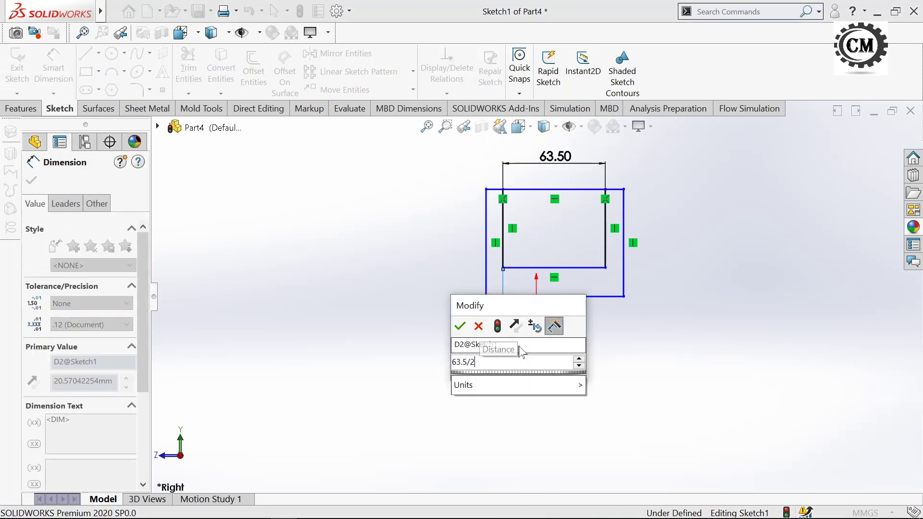
{"action": "key", "text": "Return"}
Dimension the bottom gap to 12.7 and the right wall thickness to 6.35
{"action": "scroll", "coordinate": [510, 220], "scroll_direction": "down", "scroll_amount": 3}
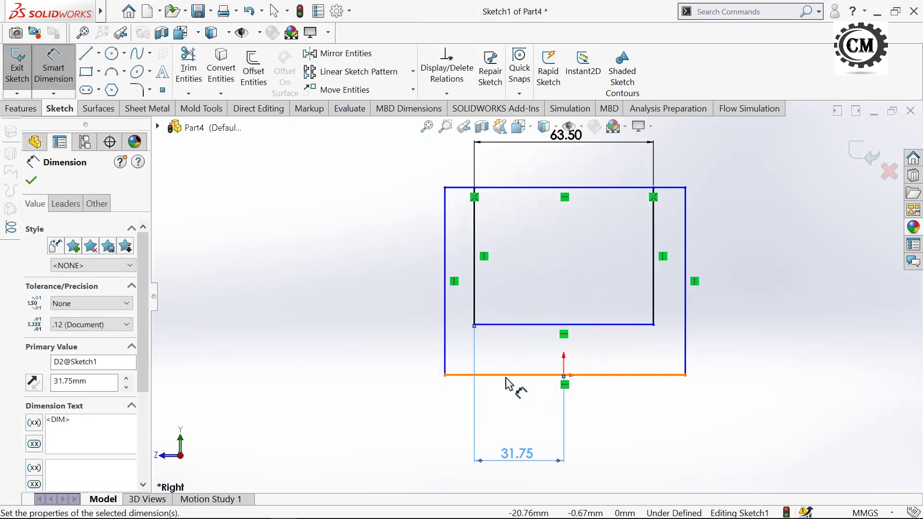
{"action": "left_click", "coordinate": [511, 325]}
{"action": "left_click", "coordinate": [743, 366]}
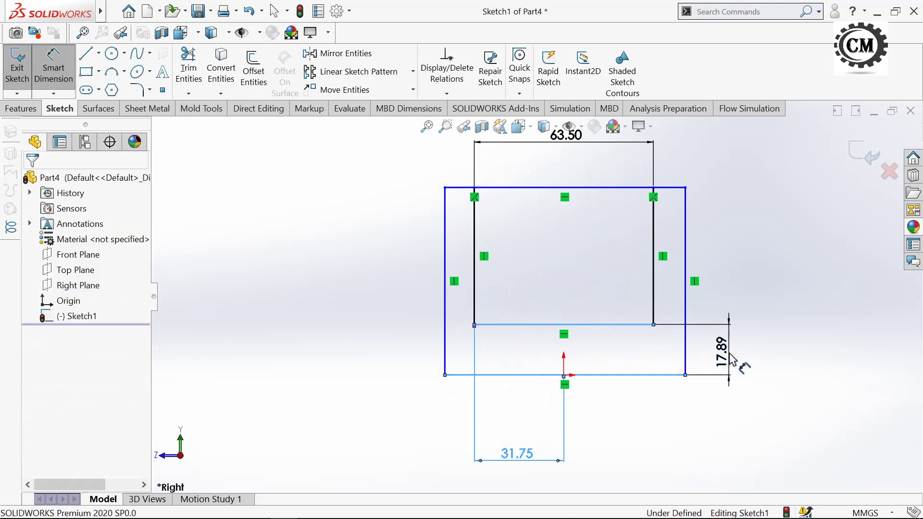
{"action": "type", "text": "12.7"}
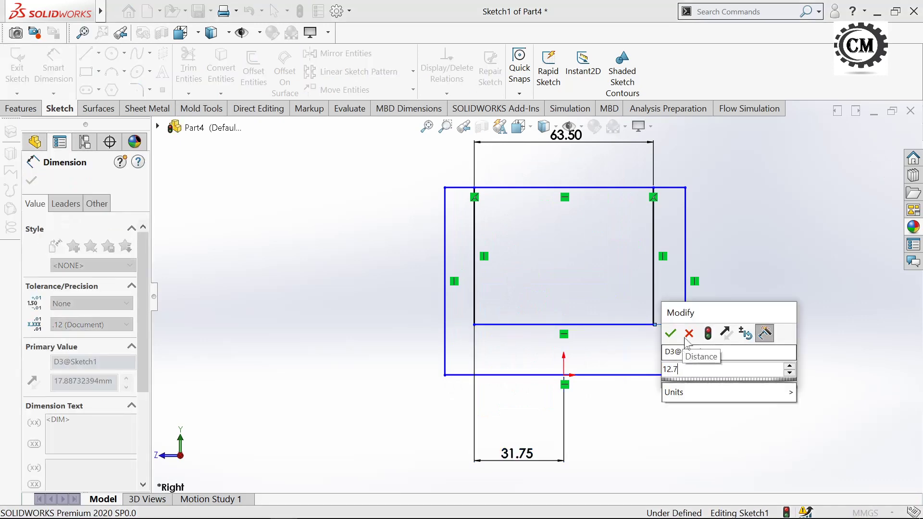
{"action": "left_click", "coordinate": [675, 334]}
{"action": "left_click", "coordinate": [654, 244]}
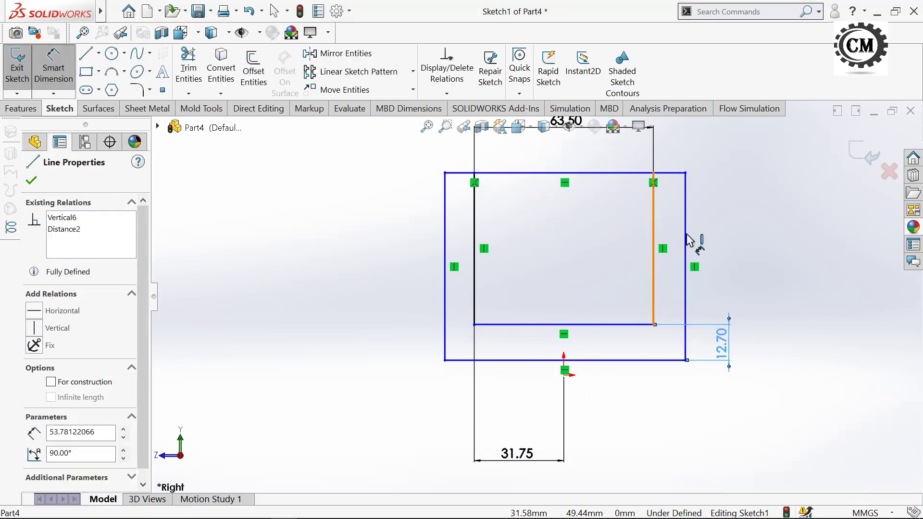
{"action": "left_click", "coordinate": [735, 212]}
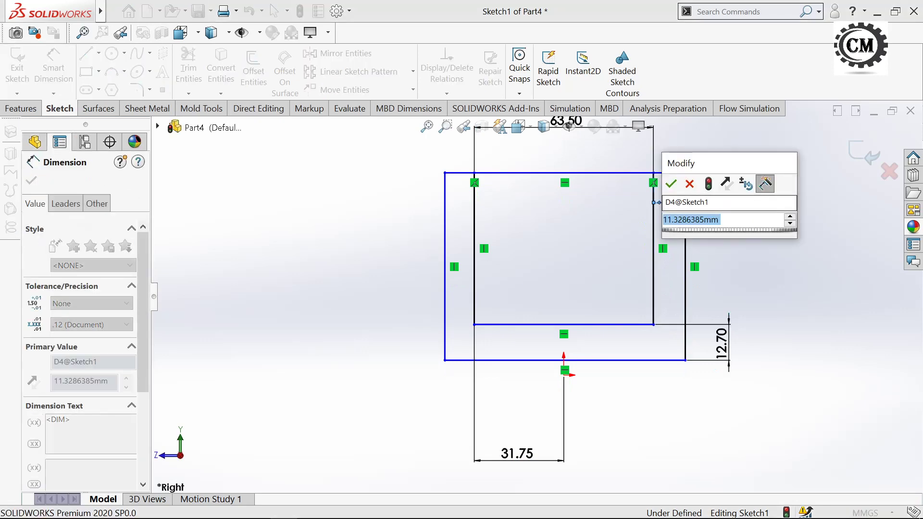
{"action": "type", "text": "6.35"}
{"action": "left_click", "coordinate": [671, 183]}
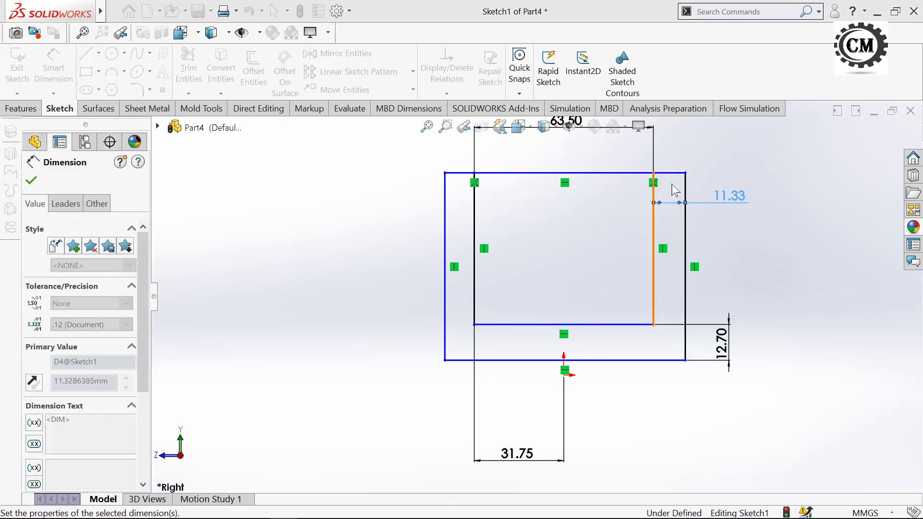
Set the left wall thickness to 6.35 and the overall height to 45.72
{"action": "left_click", "coordinate": [476, 217]}
{"action": "left_click", "coordinate": [445, 220]}
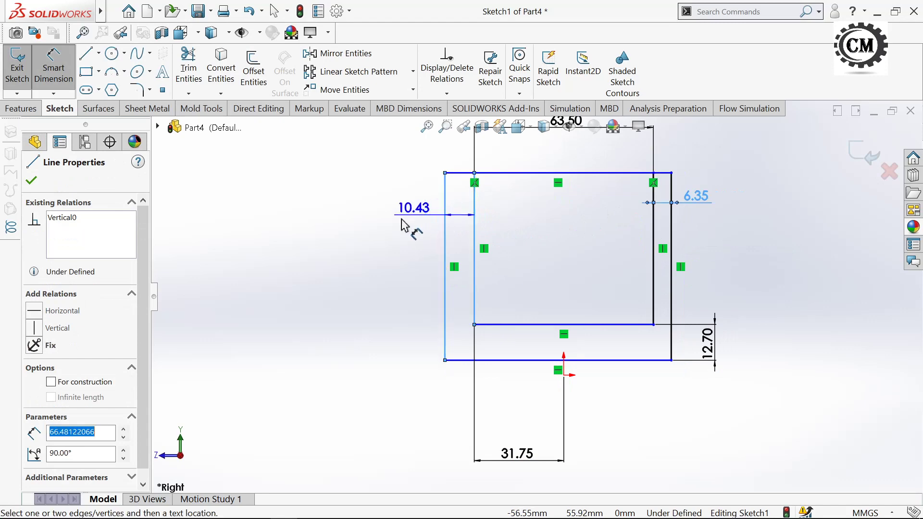
{"action": "left_click", "coordinate": [402, 224]}
{"action": "type", "text": "6.35"}
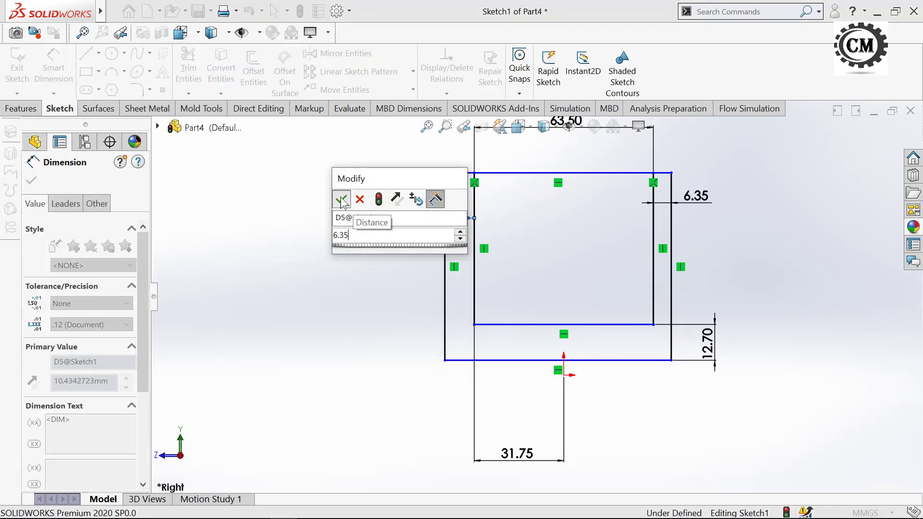
{"action": "left_click", "coordinate": [341, 197]}
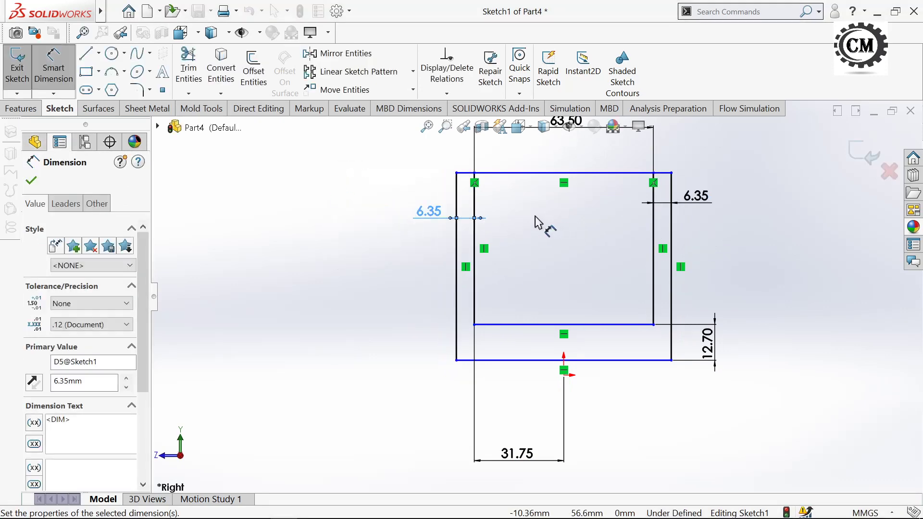
{"action": "scroll", "coordinate": [536, 298], "scroll_direction": "up", "scroll_amount": 3}
{"action": "left_click", "coordinate": [538, 364]}
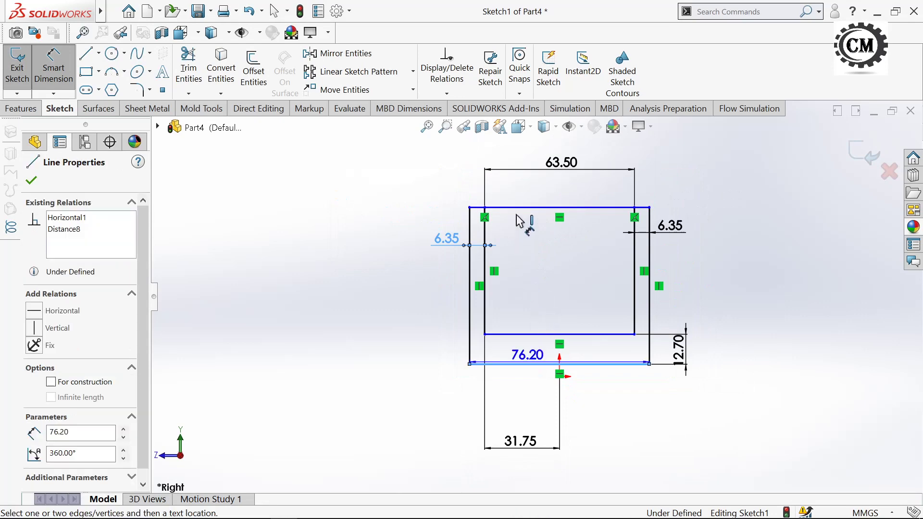
{"action": "left_click", "coordinate": [470, 289]}
{"action": "left_click", "coordinate": [409, 281]}
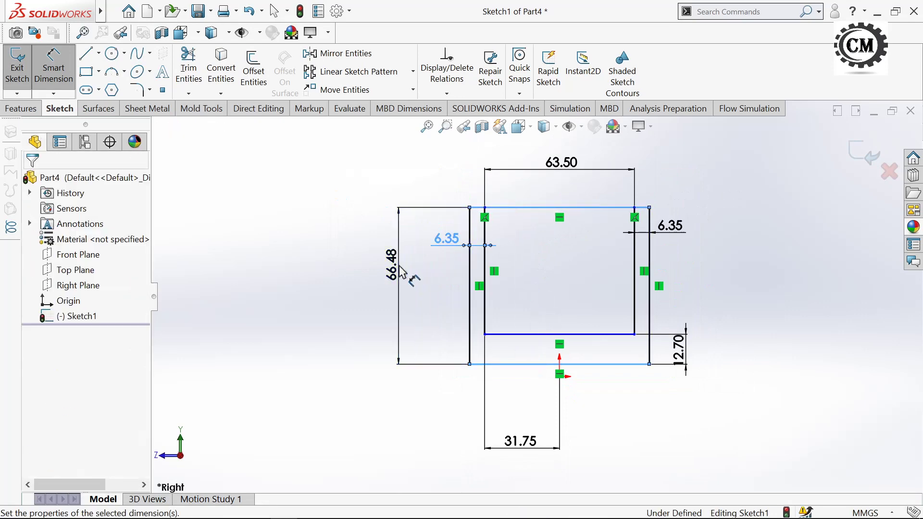
{"action": "type", "text": "45.72"}
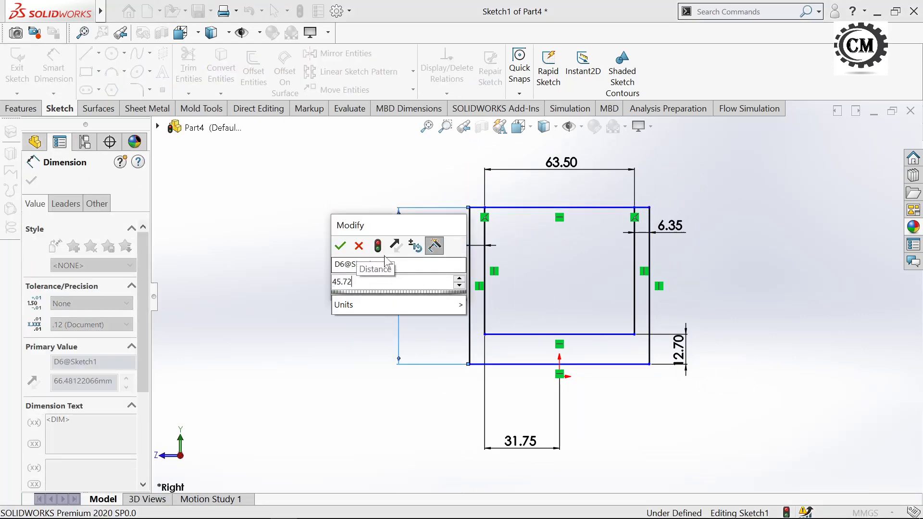
{"action": "key", "text": "Return"}
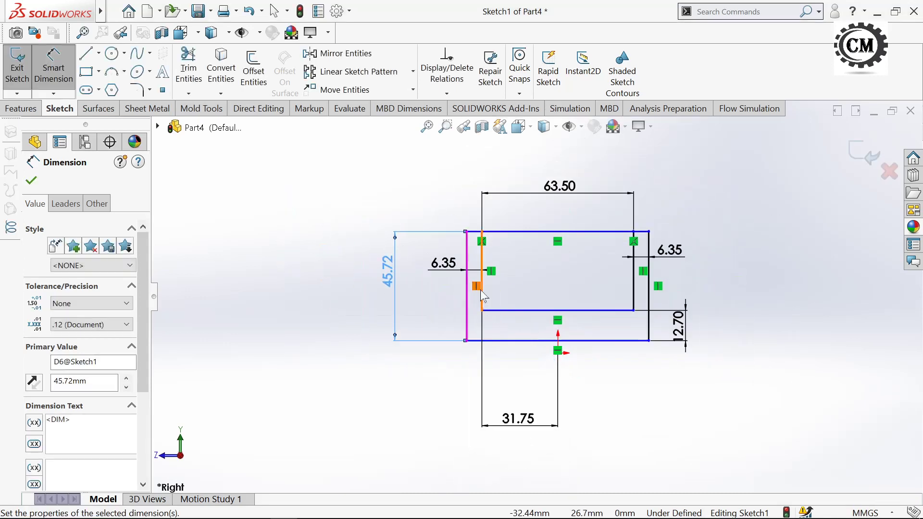
{"action": "left_click", "coordinate": [32, 183]}
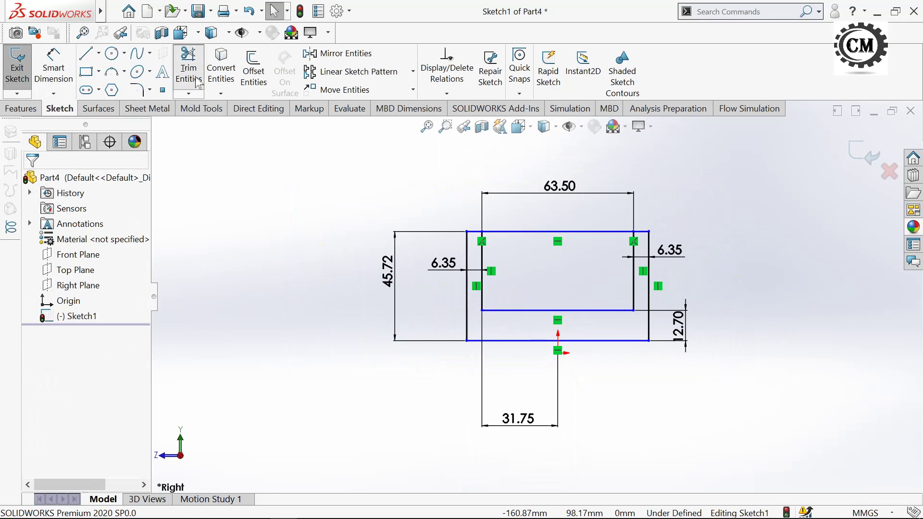
Make the origin coincident with the bottom outer line so the sketch is fully defined
{"action": "left_click", "coordinate": [189, 72]}
{"action": "scroll", "coordinate": [518, 253], "scroll_direction": "up", "scroll_amount": 2}
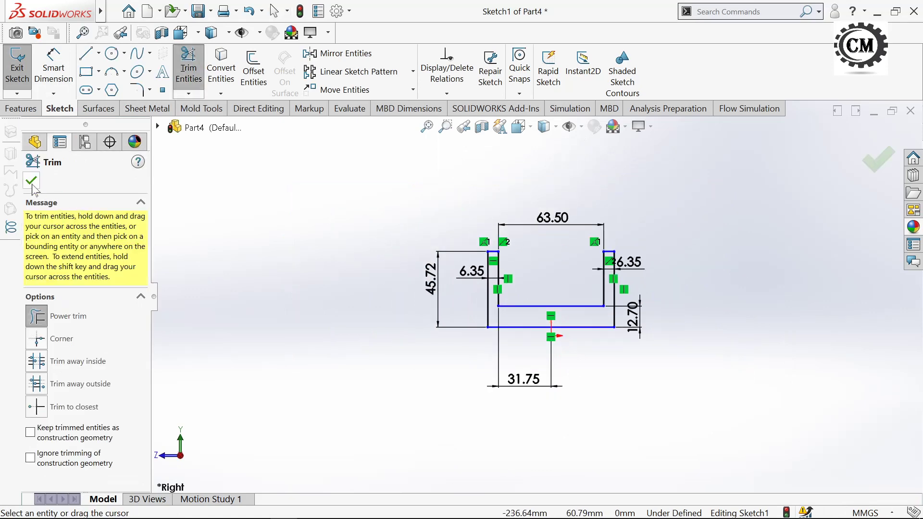
{"action": "left_click", "coordinate": [32, 182]}
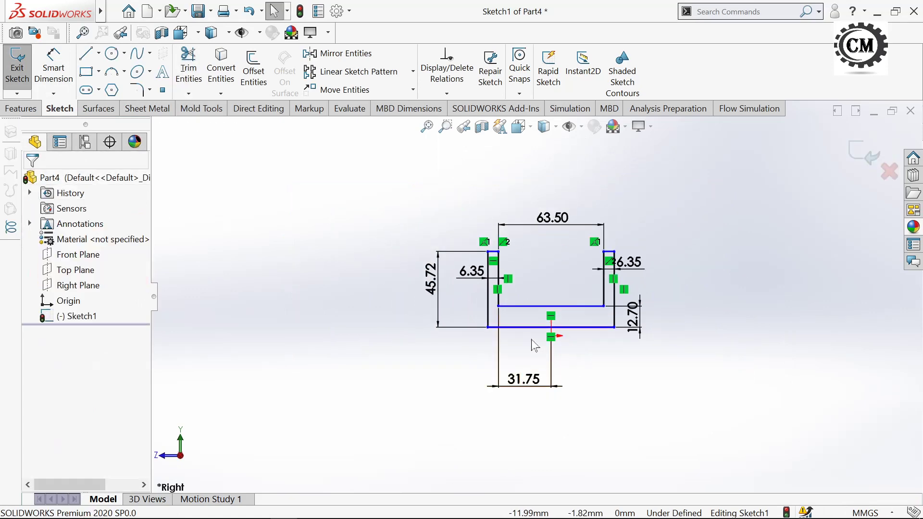
{"action": "scroll", "coordinate": [532, 343], "scroll_direction": "down", "scroll_amount": 3}
{"action": "left_click", "coordinate": [513, 316]}
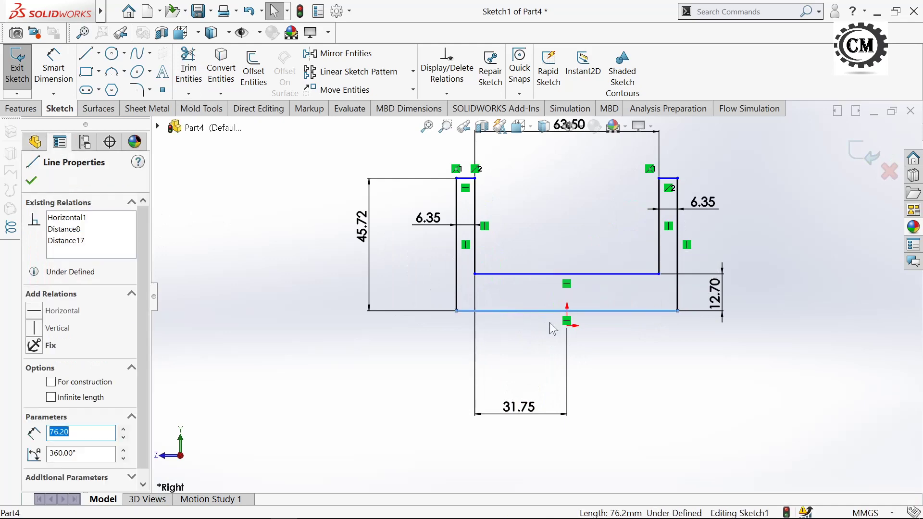
{"action": "left_click", "coordinate": [568, 326], "text": "ctrl"}
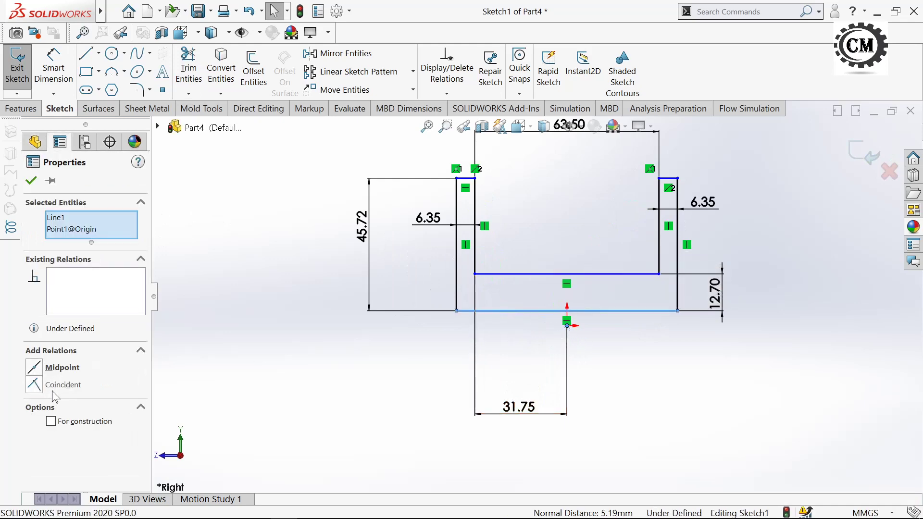
{"action": "left_click", "coordinate": [54, 384]}
{"action": "left_click", "coordinate": [31, 181]}
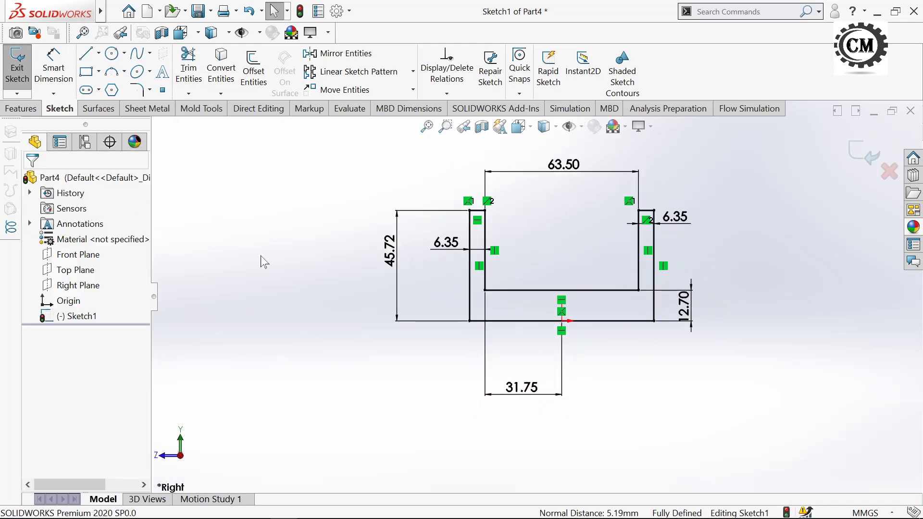
{"action": "middle_click_drag", "start_coordinate": [299, 268], "coordinate": [274, 267]}
Extrude the U-channel sketch 249.61 mm Blind as Boss-Extrude1
{"action": "left_click", "coordinate": [20, 108]}
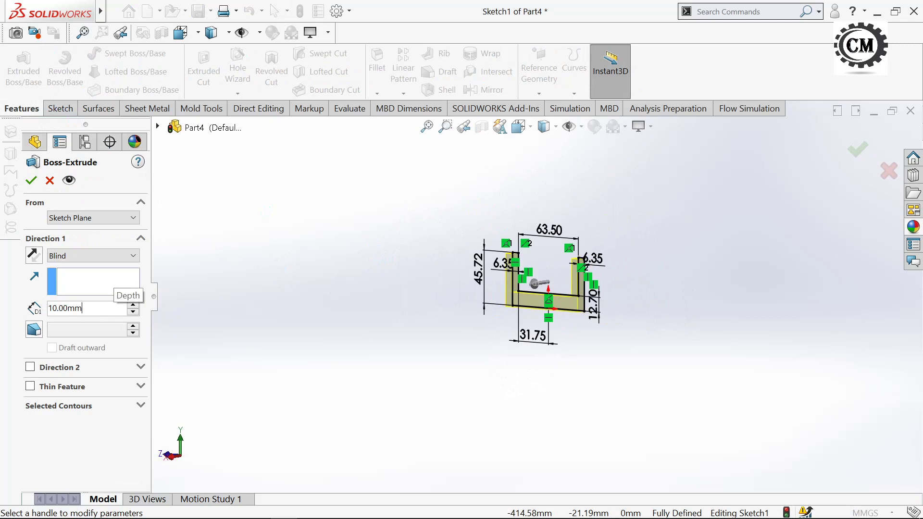
{"action": "type", "text": "249.61"}
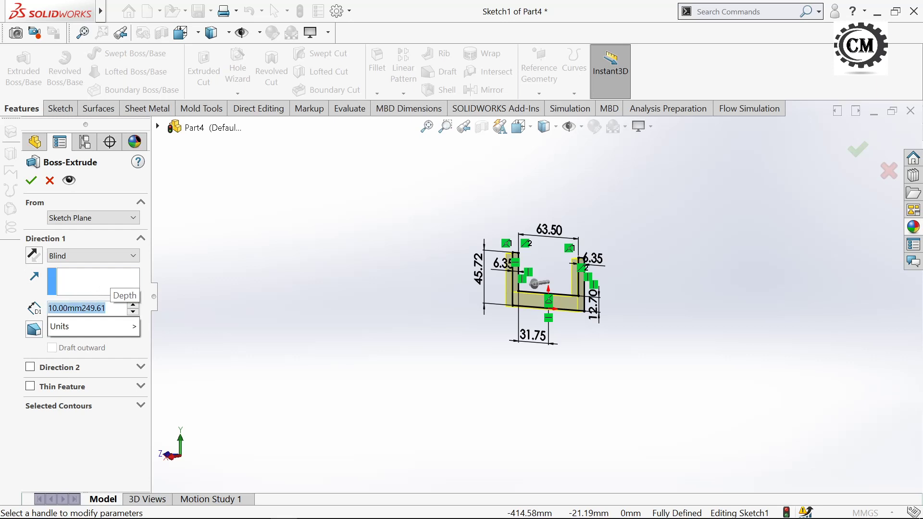
{"action": "type", "text": "249."}
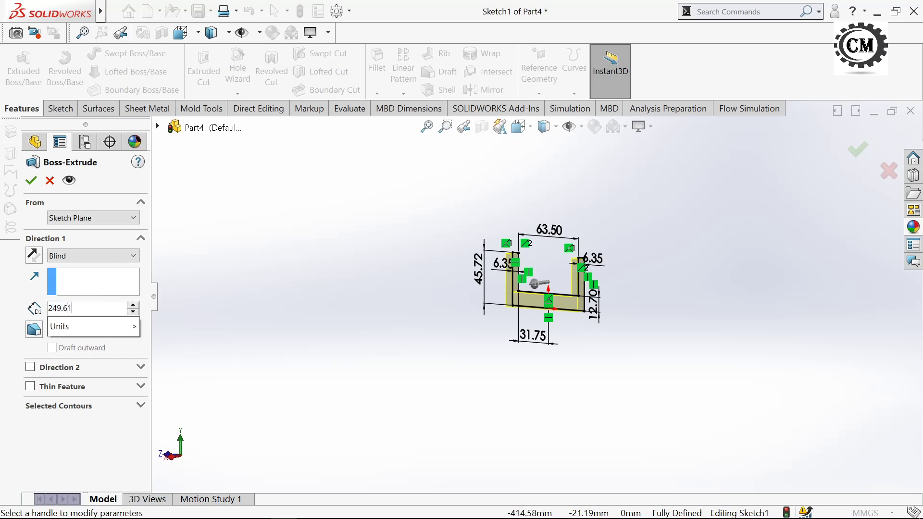
{"action": "key", "text": "Return"}
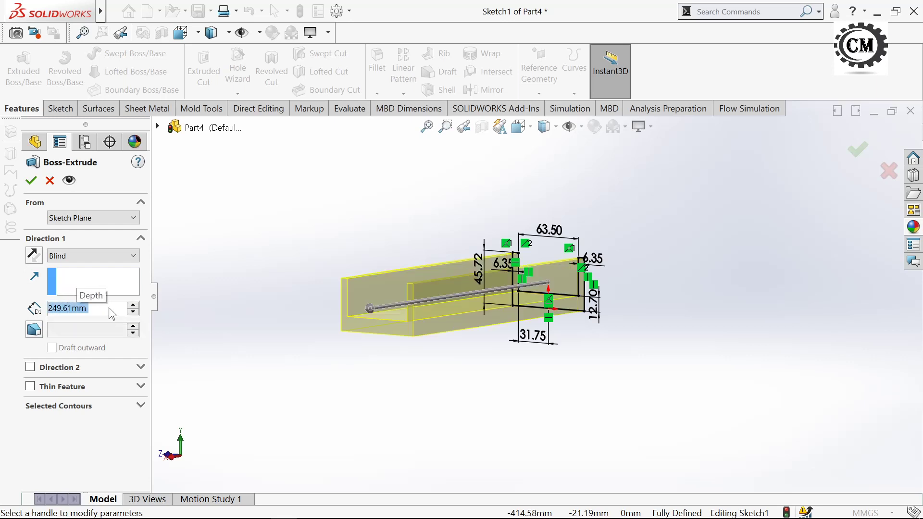
{"action": "left_click", "coordinate": [32, 183]}
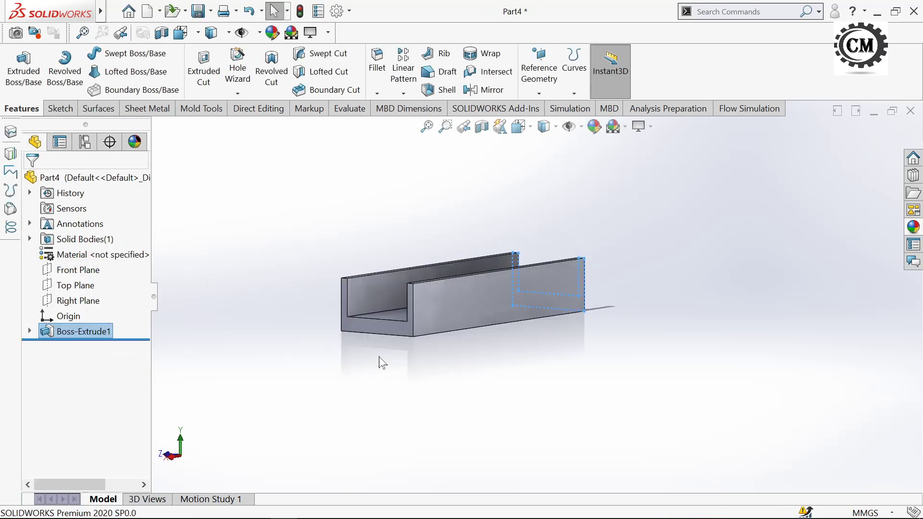
Start a sketch on the channel's long side face, viewed Normal To
{"action": "middle_click_drag", "start_coordinate": [375, 368], "coordinate": [391, 310]}
{"action": "left_click", "coordinate": [390, 311]}
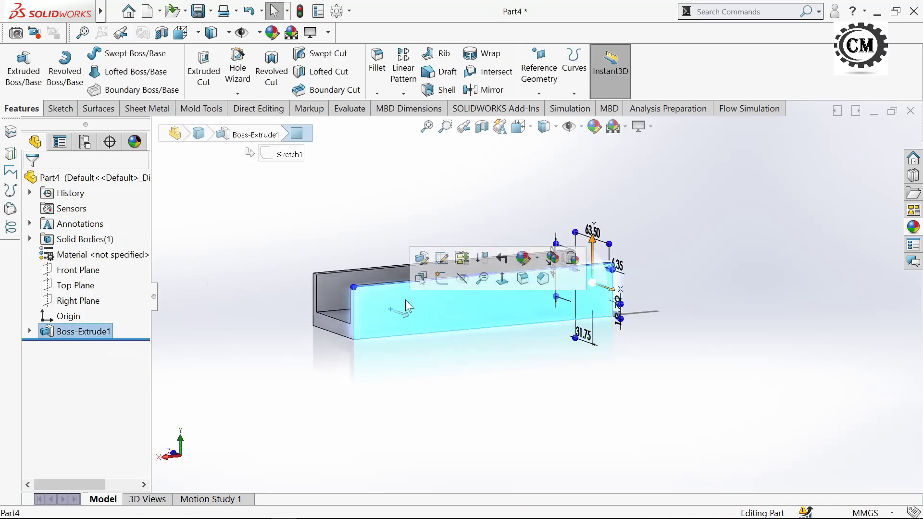
{"action": "left_click", "coordinate": [442, 278]}
{"action": "left_click", "coordinate": [522, 126]}
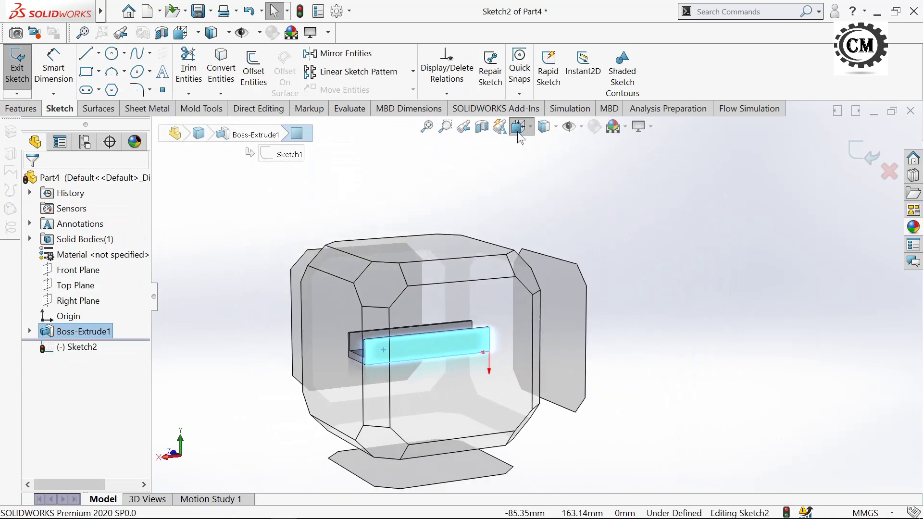
{"action": "left_click", "coordinate": [596, 206]}
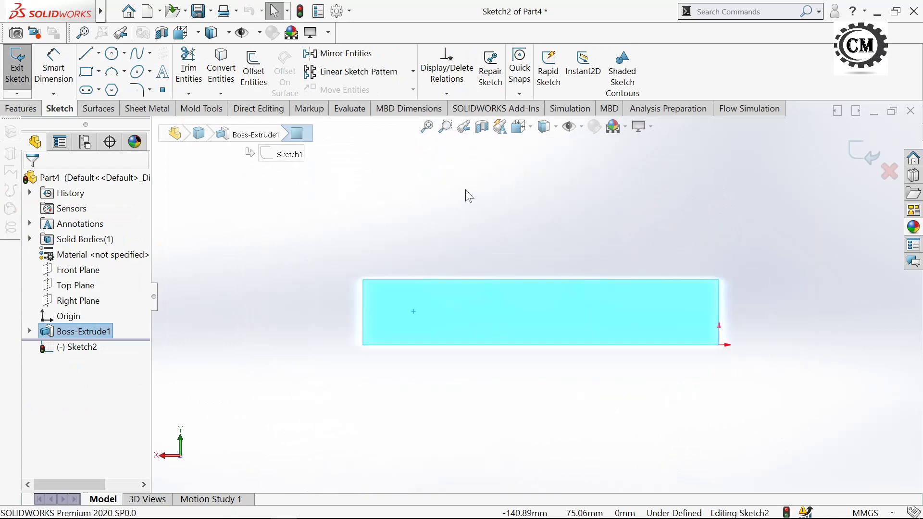
Draw a closed diagonal, horizontal and vertical line outline at the channel's left end
{"action": "left_click", "coordinate": [87, 57]}
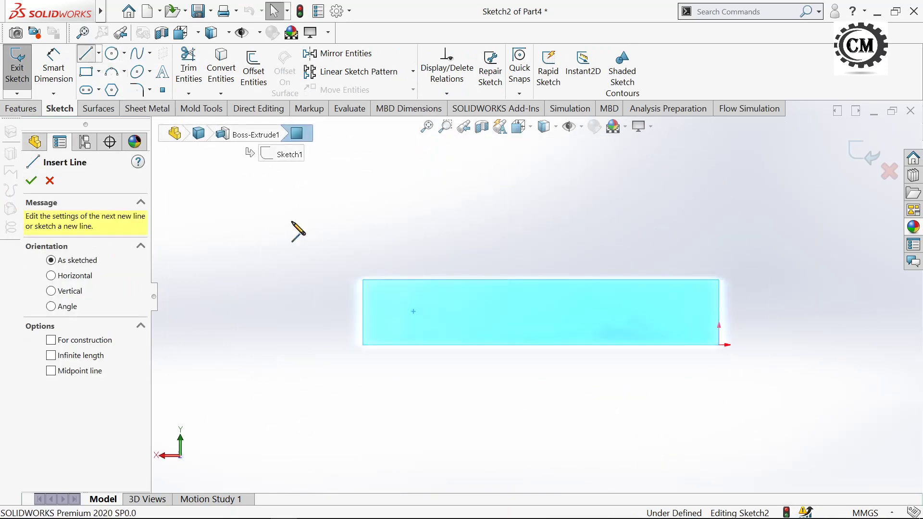
{"action": "left_click", "coordinate": [362, 345]}
{"action": "left_click", "coordinate": [436, 280]}
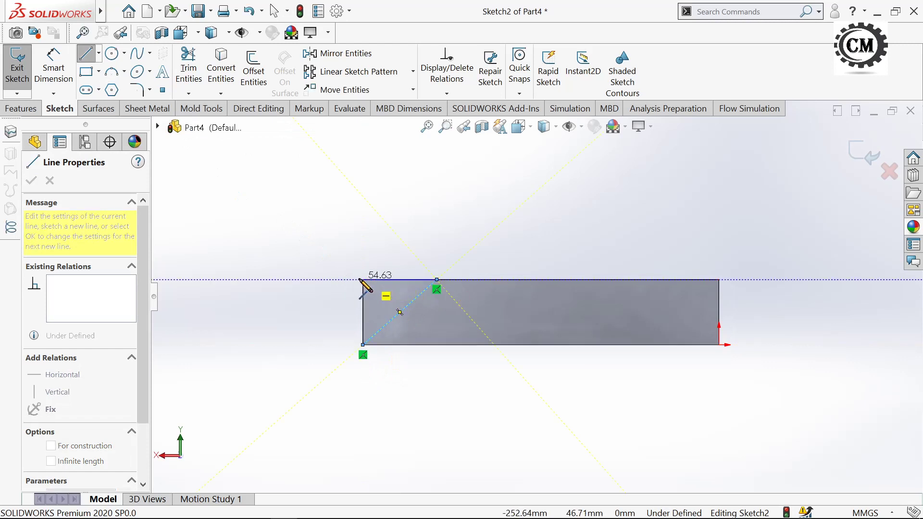
{"action": "left_click", "coordinate": [331, 280]}
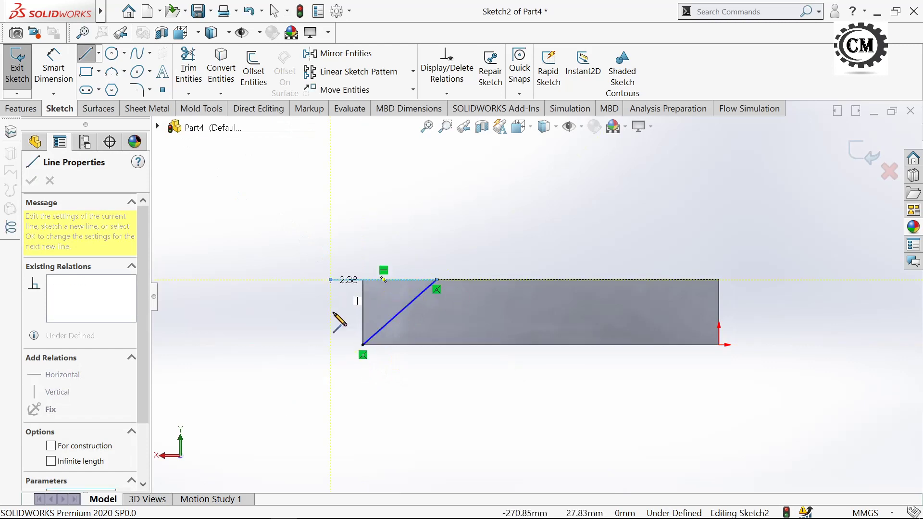
{"action": "left_click", "coordinate": [330, 344]}
{"action": "left_click", "coordinate": [363, 345]}
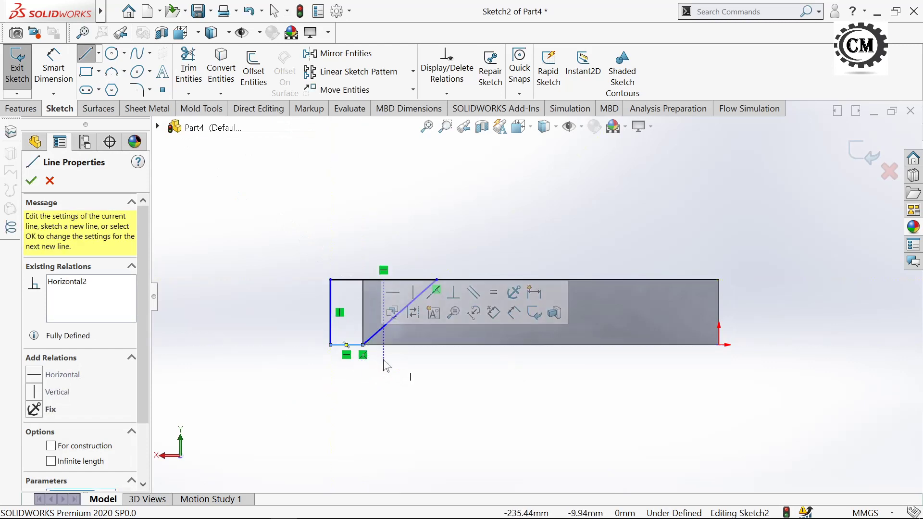
{"action": "key", "text": "Escape"}
Dimension the diagonal's top point 195.91 mm from the channel's right end
{"action": "left_click", "coordinate": [58, 80]}
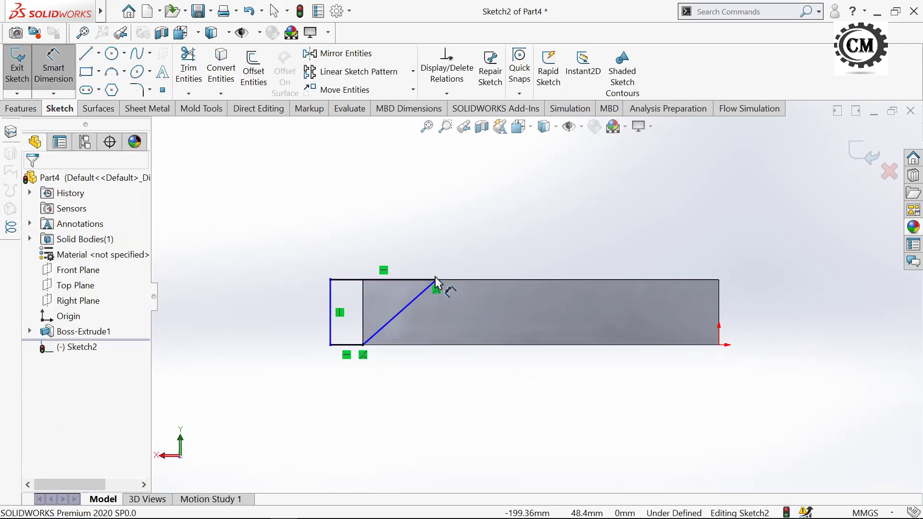
{"action": "left_click", "coordinate": [437, 283]}
{"action": "left_click", "coordinate": [720, 314]}
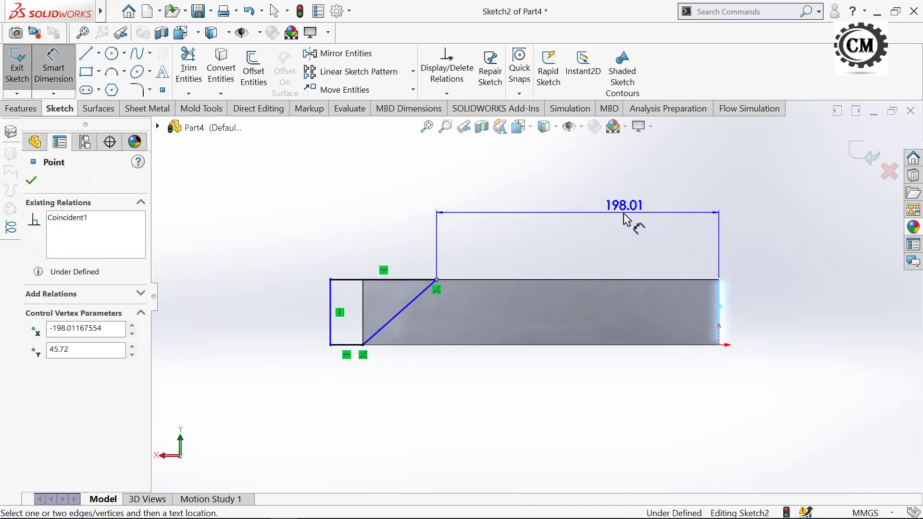
{"action": "left_click", "coordinate": [627, 219]}
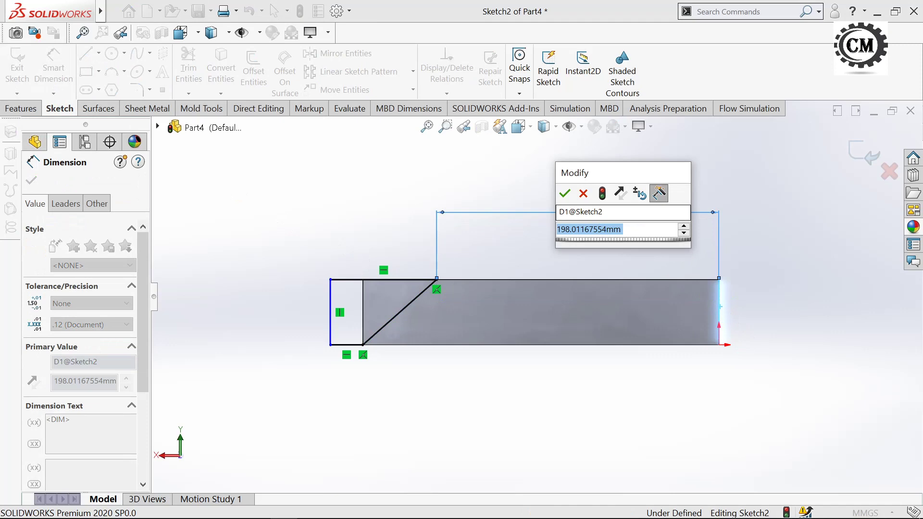
{"action": "type", "text": "195.91"}
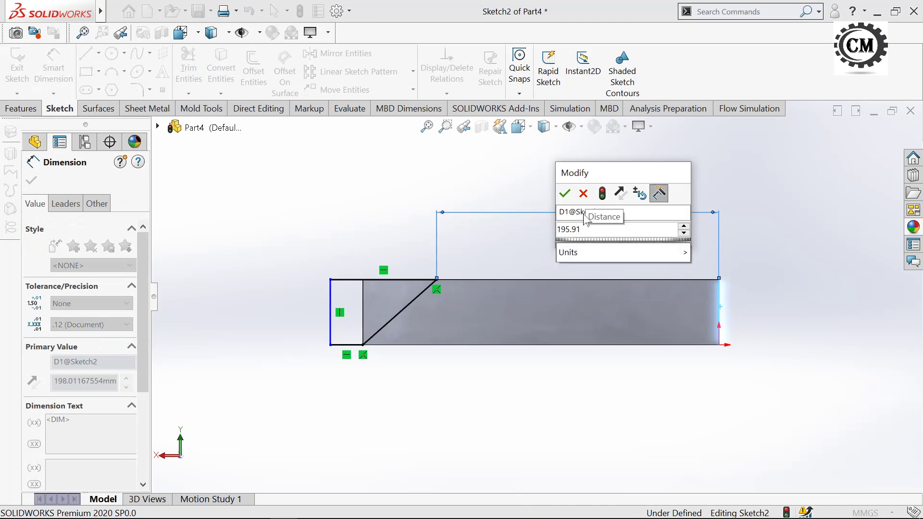
{"action": "left_click", "coordinate": [565, 193]}
{"action": "scroll", "coordinate": [515, 268], "scroll_direction": "down", "scroll_amount": 2}
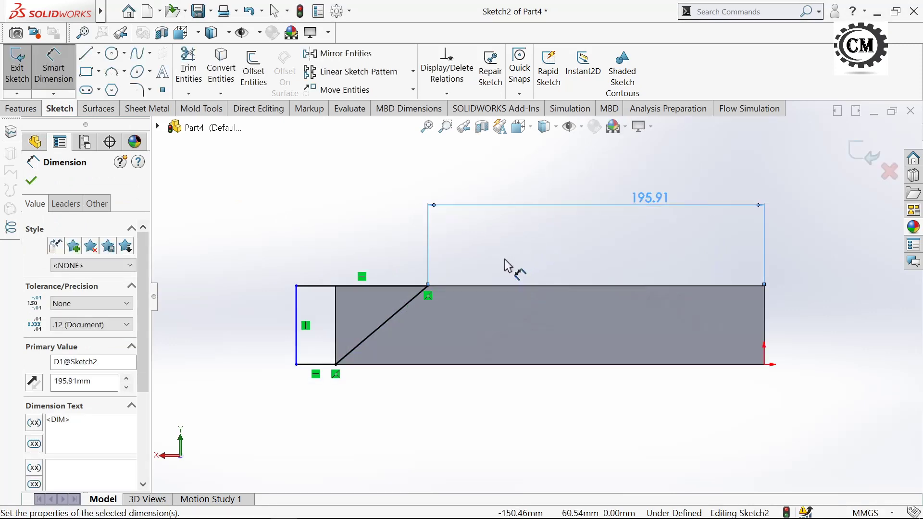
{"action": "left_click", "coordinate": [41, 183]}
{"action": "key", "text": "Escape"}
Draw two circles on the side face, one near the diagonal and one near the right end
{"action": "key", "text": "f"}
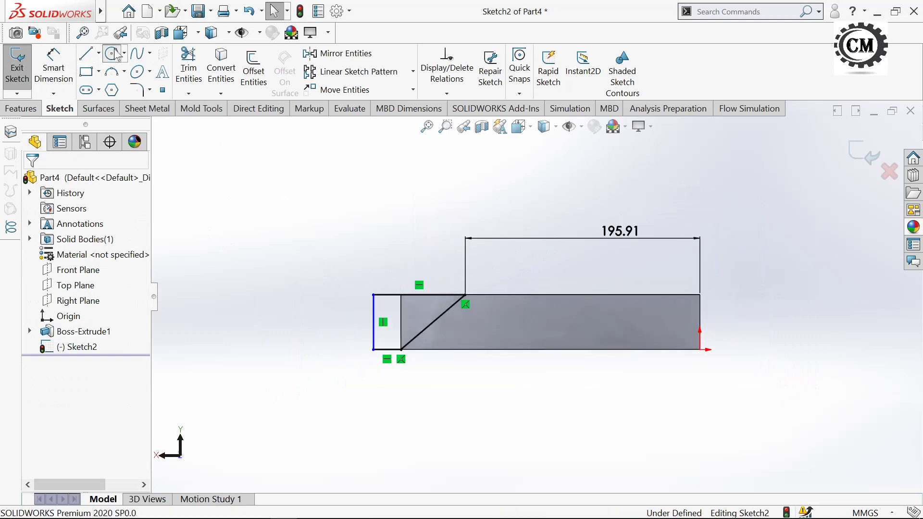
{"action": "left_click", "coordinate": [117, 54]}
{"action": "scroll", "coordinate": [529, 316], "scroll_direction": "up", "scroll_amount": 2}
{"action": "left_click", "coordinate": [471, 326]}
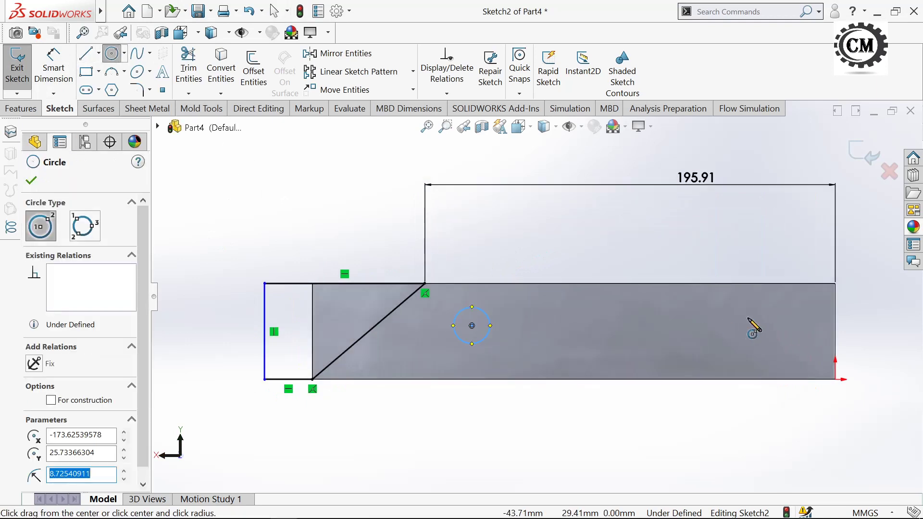
{"action": "left_click", "coordinate": [718, 326]}
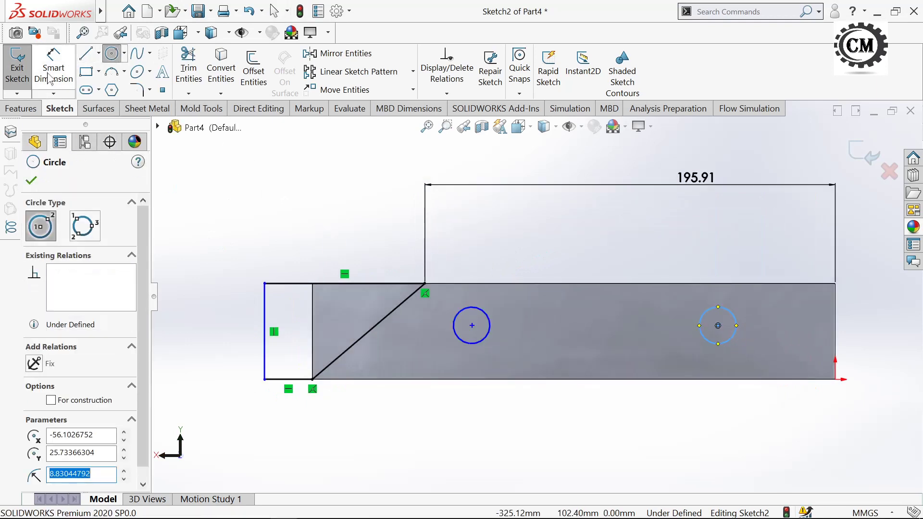
Dimension both circle diameters to 17.78 mm
{"action": "left_click", "coordinate": [53, 64]}
{"action": "left_click", "coordinate": [491, 320]}
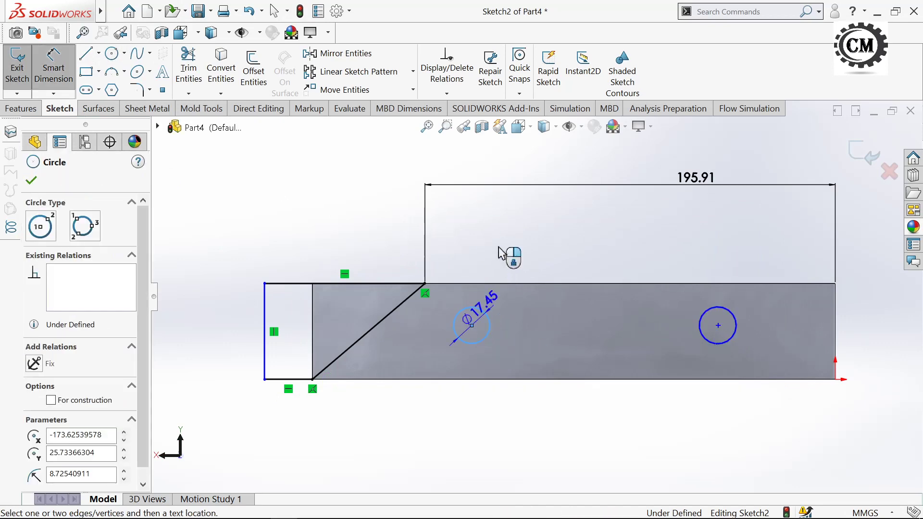
{"action": "left_click", "coordinate": [498, 245]}
{"action": "type", "text": "17"}
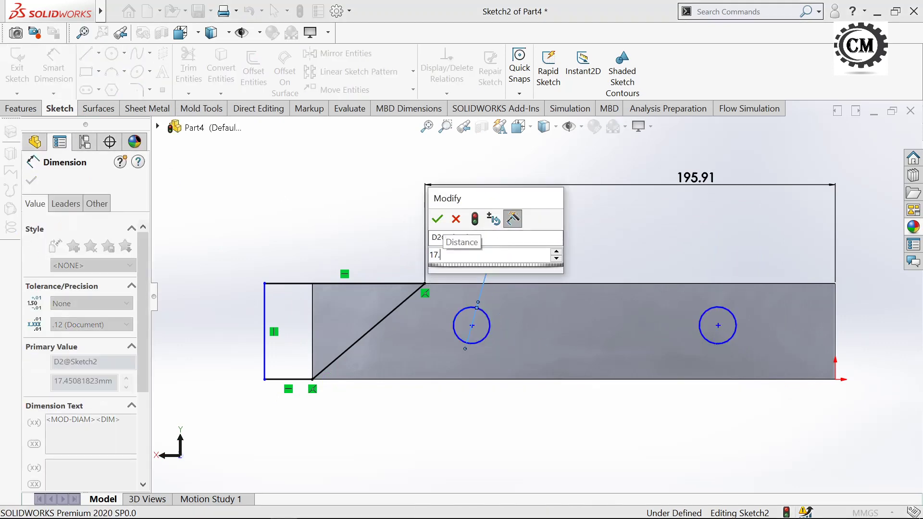
{"action": "type", "text": ".78"}
{"action": "left_click", "coordinate": [438, 220]}
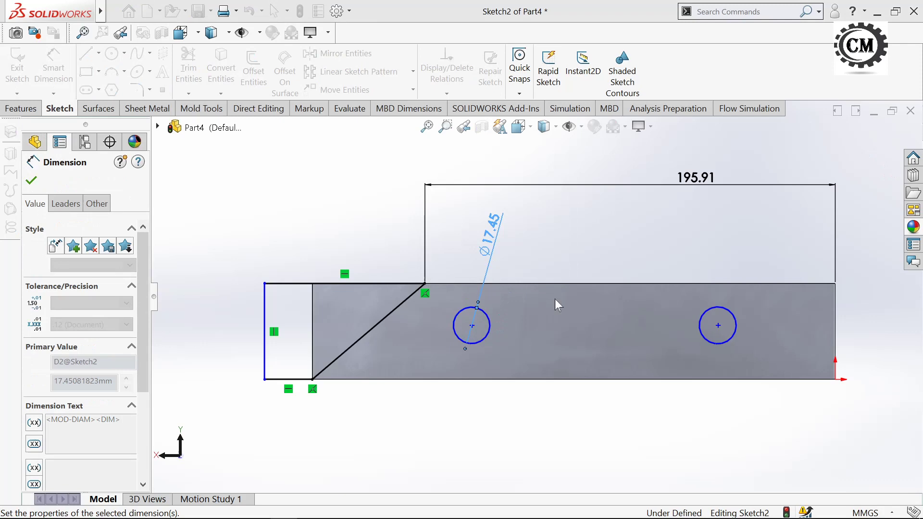
{"action": "left_click", "coordinate": [718, 345]}
{"action": "left_click", "coordinate": [710, 429]}
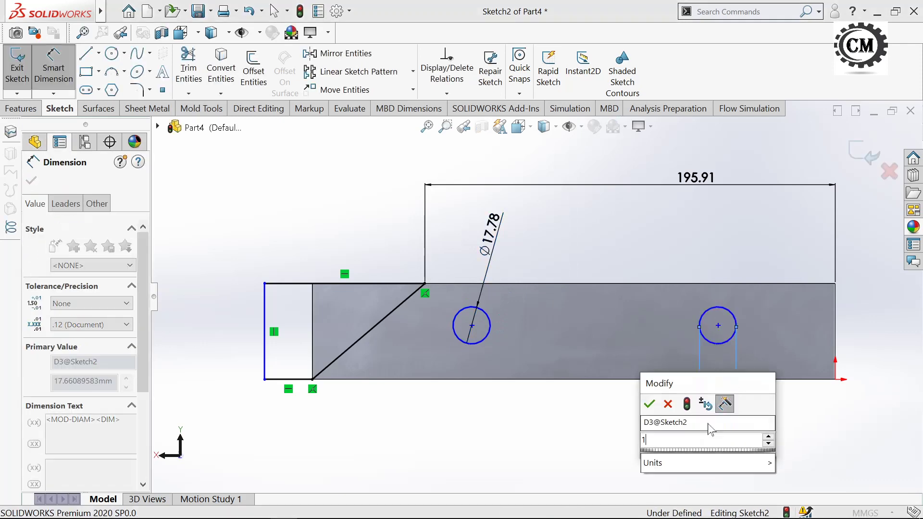
{"action": "type", "text": "17.78"}
{"action": "left_click", "coordinate": [650, 403]}
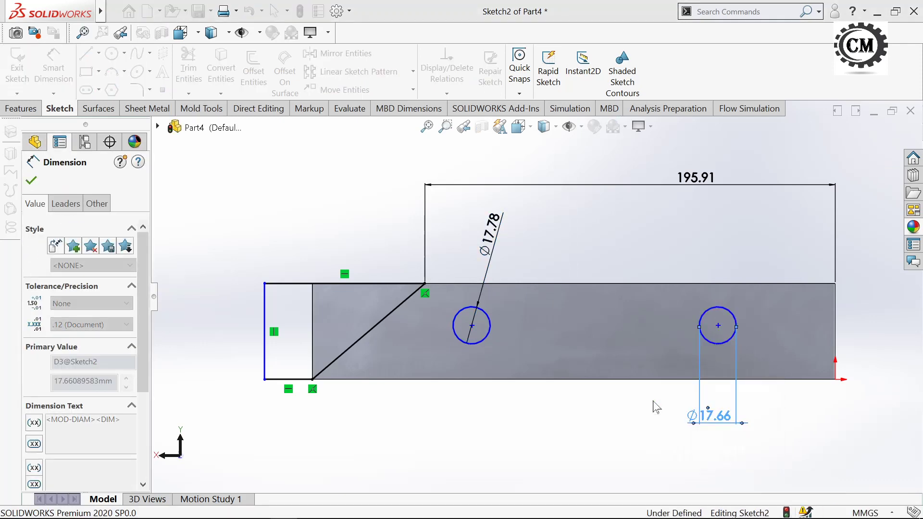
{"action": "left_click", "coordinate": [31, 180]}
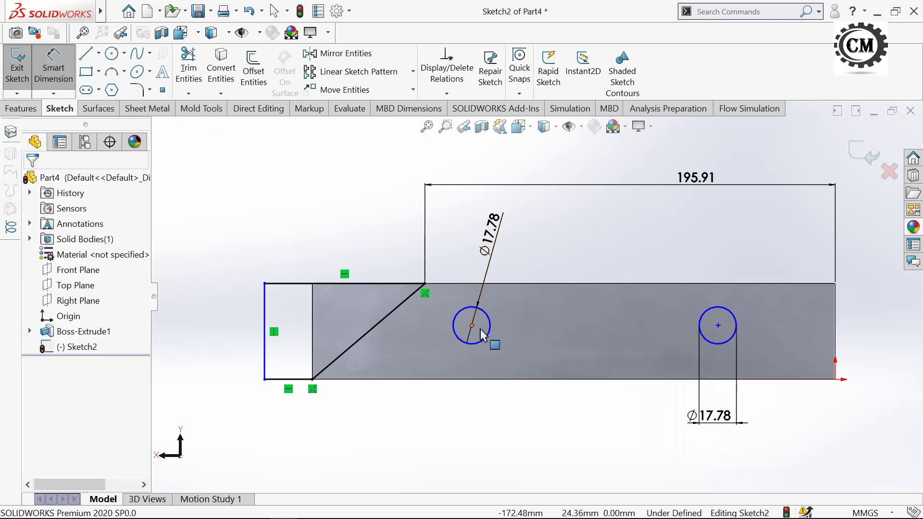
{"action": "key", "text": "Escape"}
Add a Horizontal relation between the two circle centres
{"action": "left_click", "coordinate": [472, 326]}
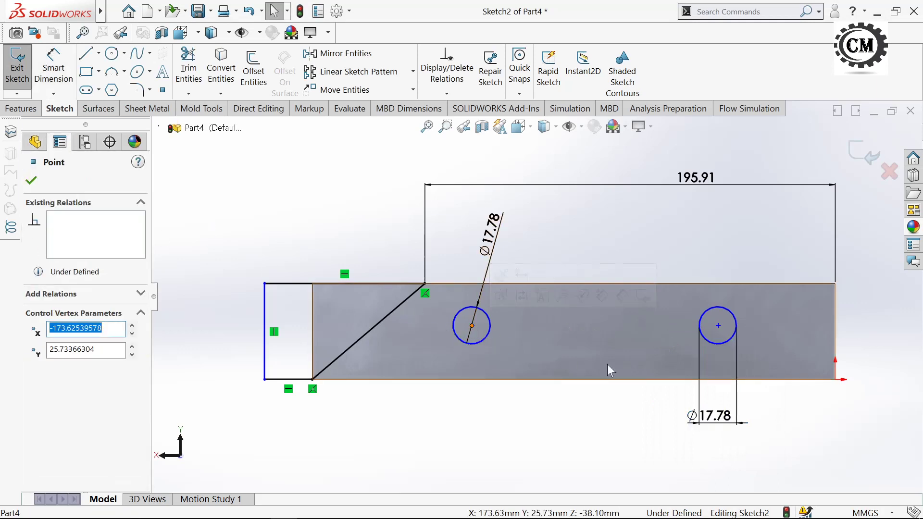
{"action": "left_click", "coordinate": [719, 327], "text": "ctrl"}
{"action": "left_click", "coordinate": [752, 275]}
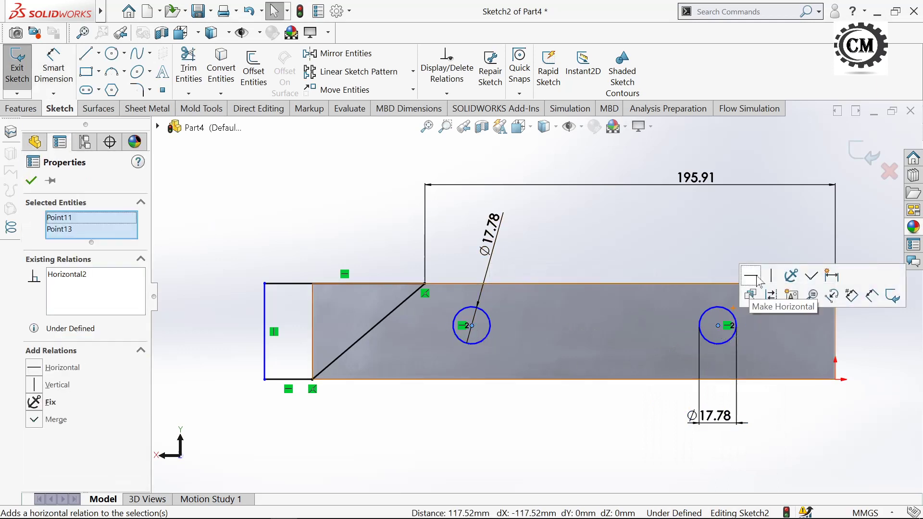
{"action": "left_click", "coordinate": [283, 200]}
{"action": "key", "text": "d"}
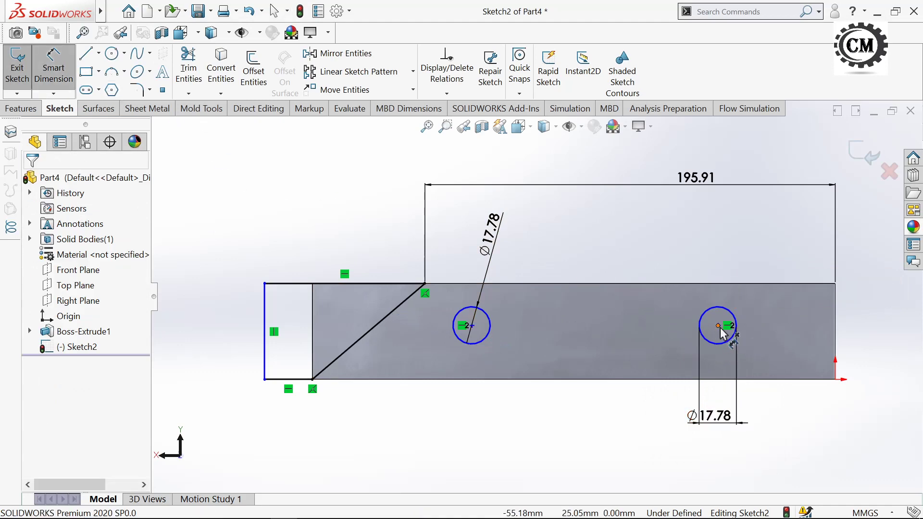
{"action": "left_click", "coordinate": [719, 327]}
Place the right hole 59.94 mm from the channel end and 16.87 mm below the top
{"action": "left_click", "coordinate": [838, 323]}
{"action": "left_click", "coordinate": [784, 233]}
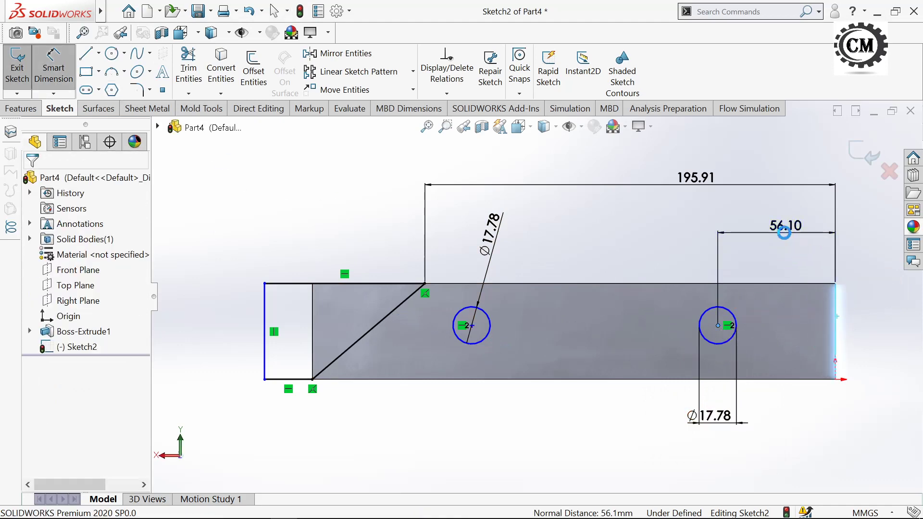
{"action": "type", "text": "59"}
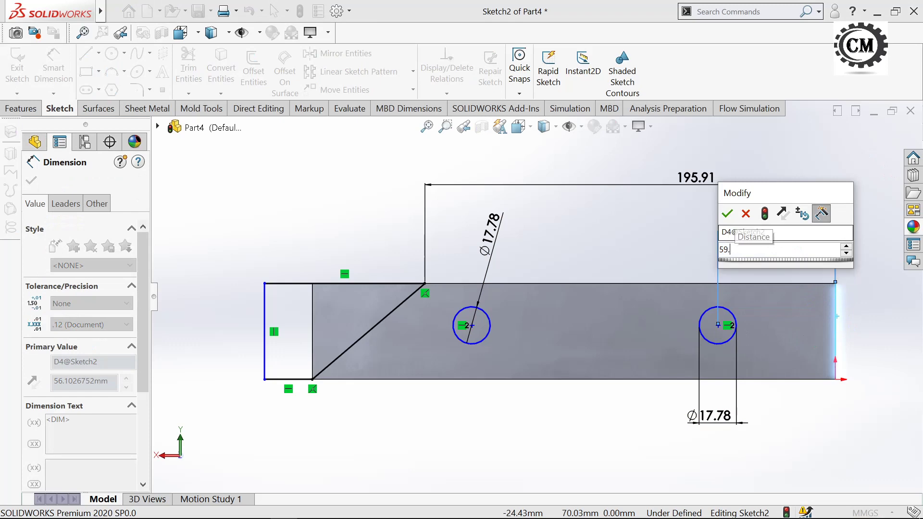
{"action": "type", "text": ".94"}
{"action": "key", "text": "Return"}
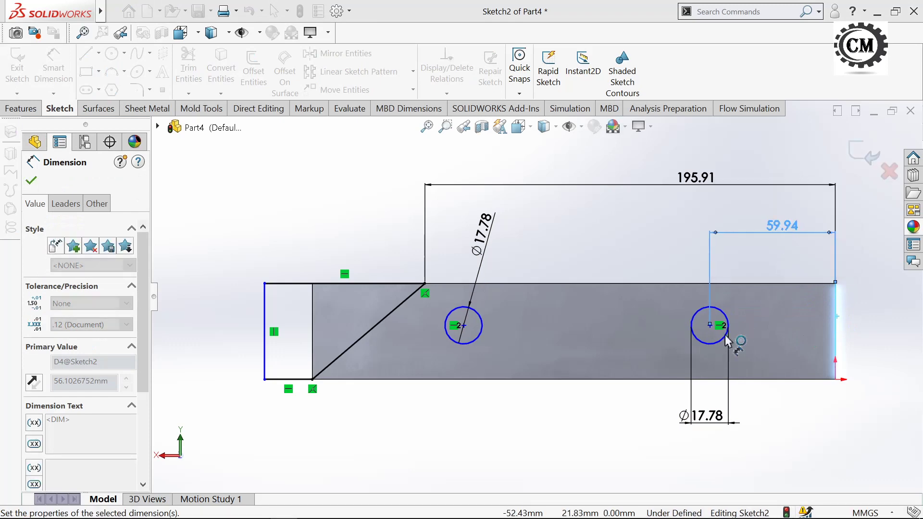
{"action": "key", "text": "Escape"}
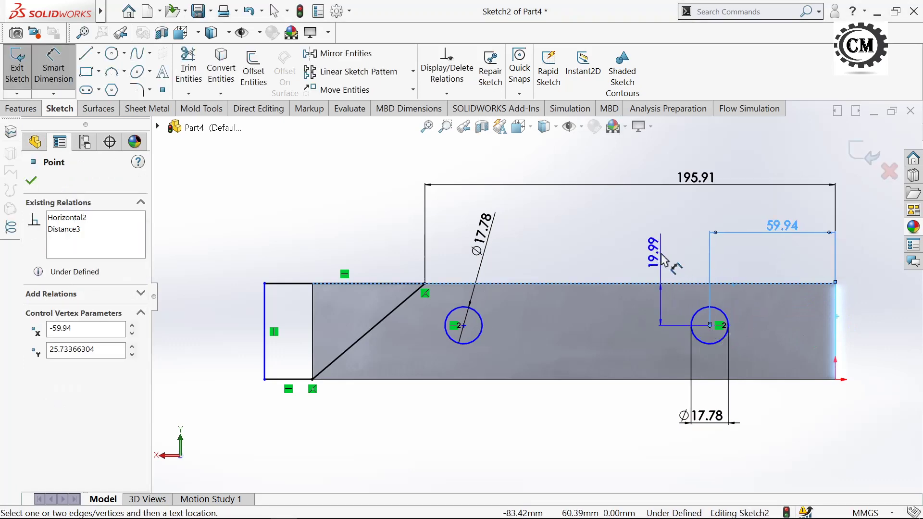
{"action": "double_click", "coordinate": [663, 259]}
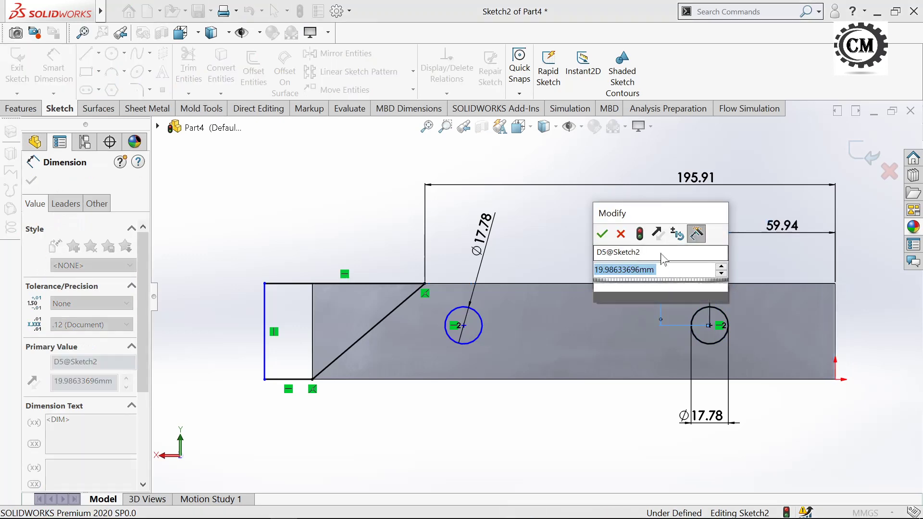
{"action": "type", "text": "16.87"}
{"action": "left_click", "coordinate": [603, 234]}
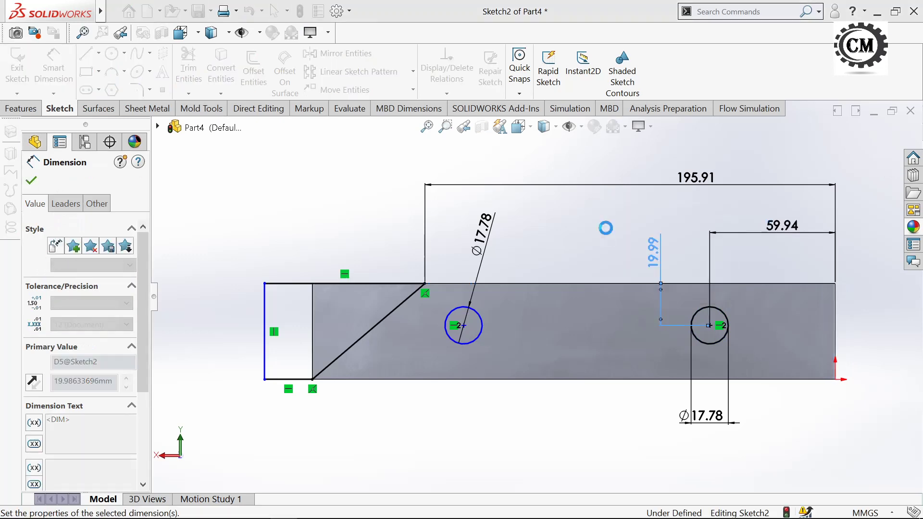
{"action": "left_click", "coordinate": [32, 182]}
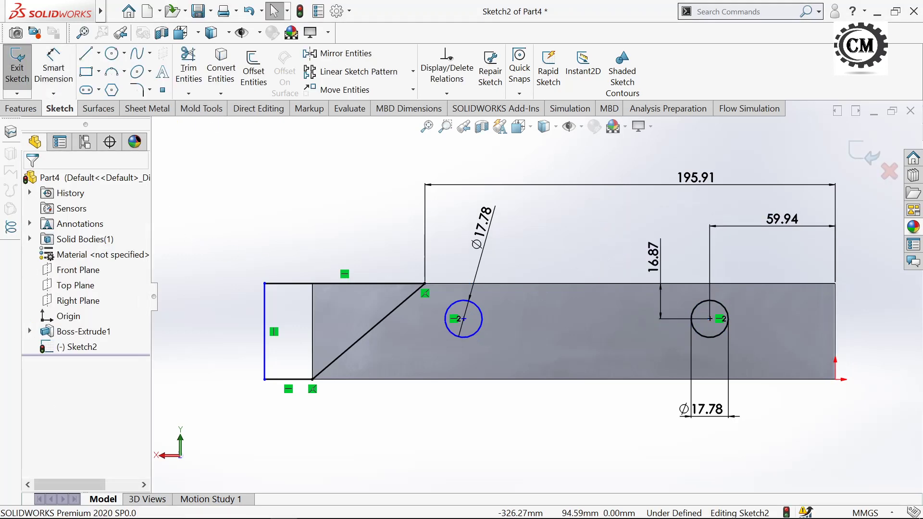
Set the spacing between the two hole centres to 112.69 mm
{"action": "left_click", "coordinate": [72, 73]}
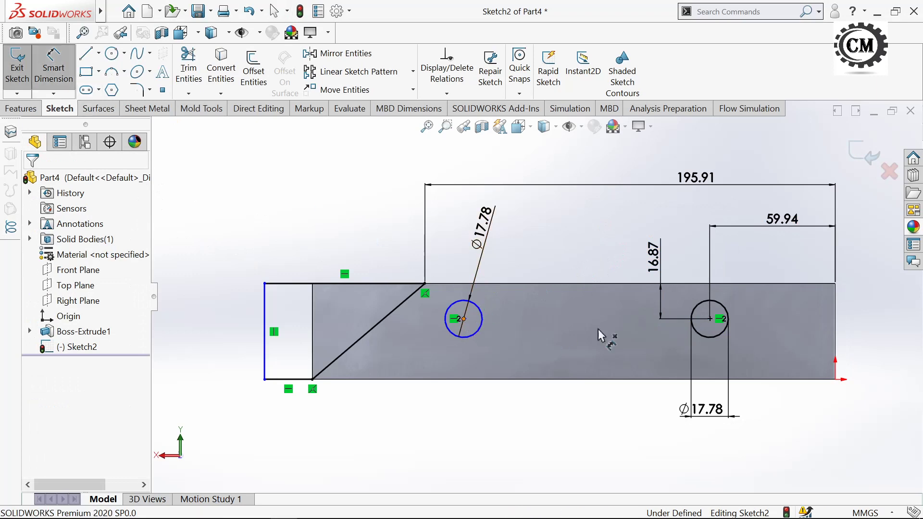
{"action": "left_click", "coordinate": [709, 319]}
{"action": "left_click", "coordinate": [464, 319]}
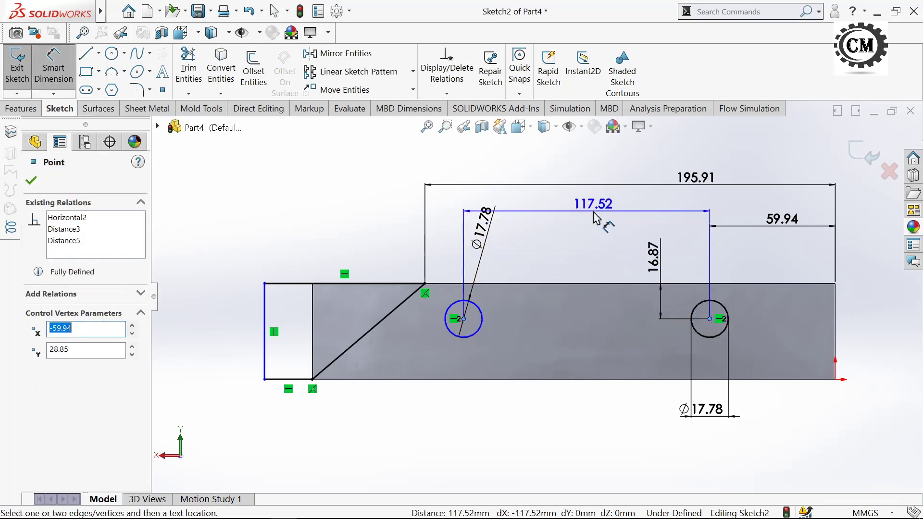
{"action": "left_click", "coordinate": [593, 220]}
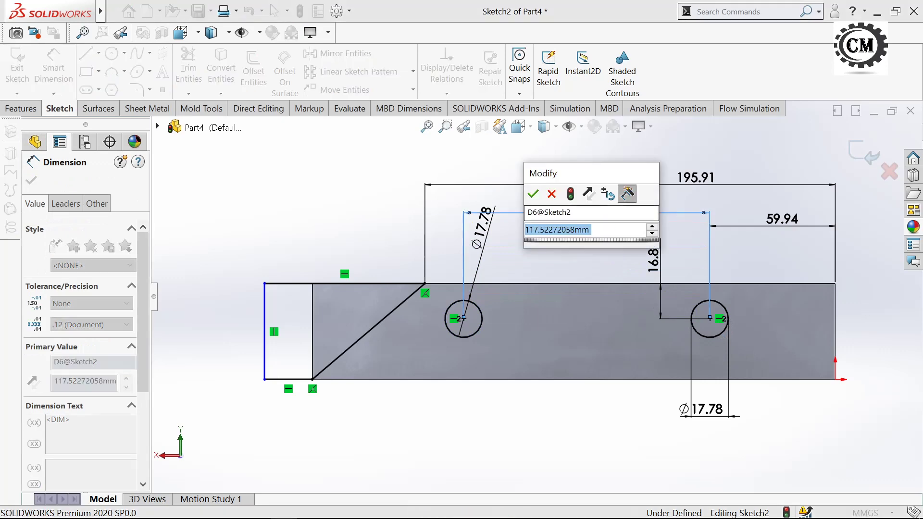
{"action": "type", "text": "112."}
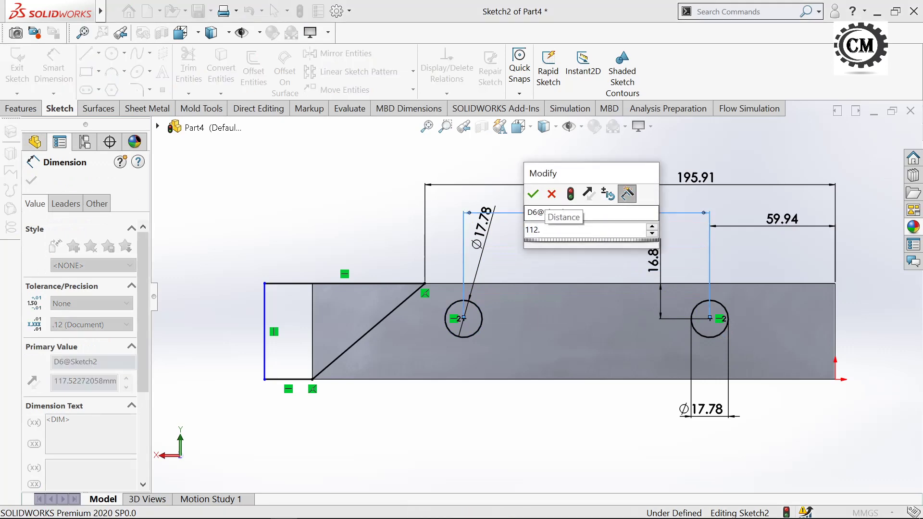
{"action": "type", "text": "69"}
{"action": "key", "text": "Return"}
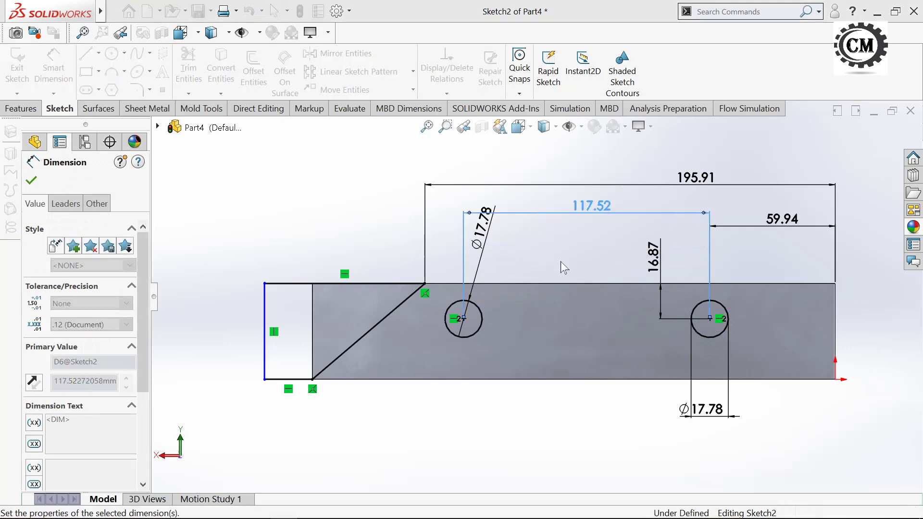
{"action": "left_click", "coordinate": [30, 179]}
Cut the Sketch2 profile through the part, removing the nose and making both holes
{"action": "left_click", "coordinate": [20, 109]}
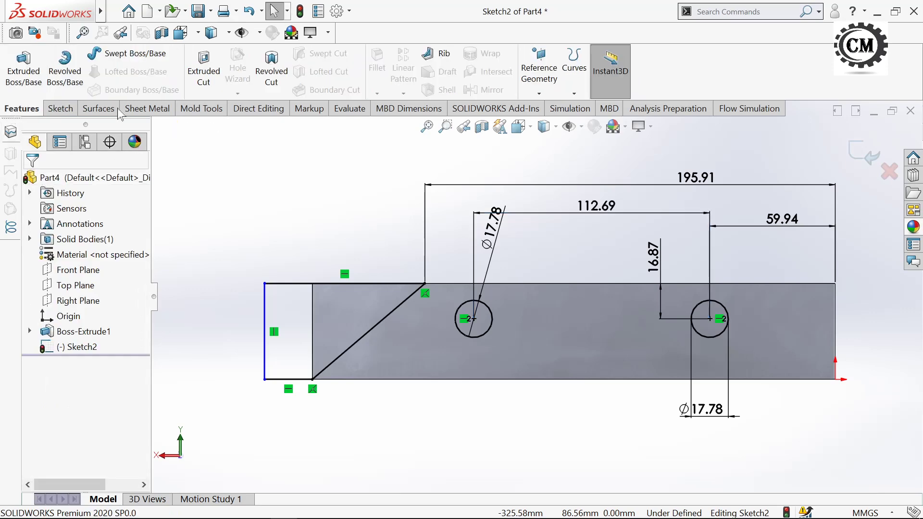
{"action": "left_click", "coordinate": [201, 71]}
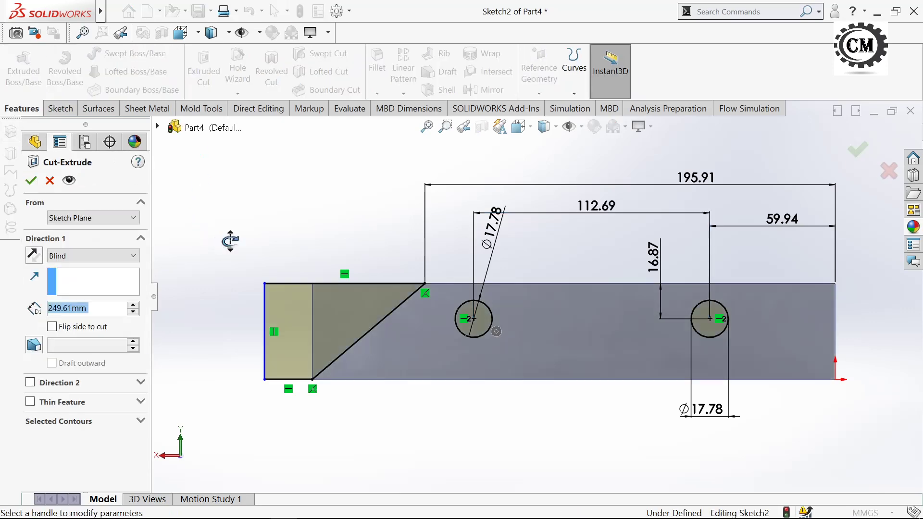
{"action": "scroll", "coordinate": [261, 271], "scroll_direction": "up", "scroll_amount": 5}
{"action": "right_click", "coordinate": [190, 278]}
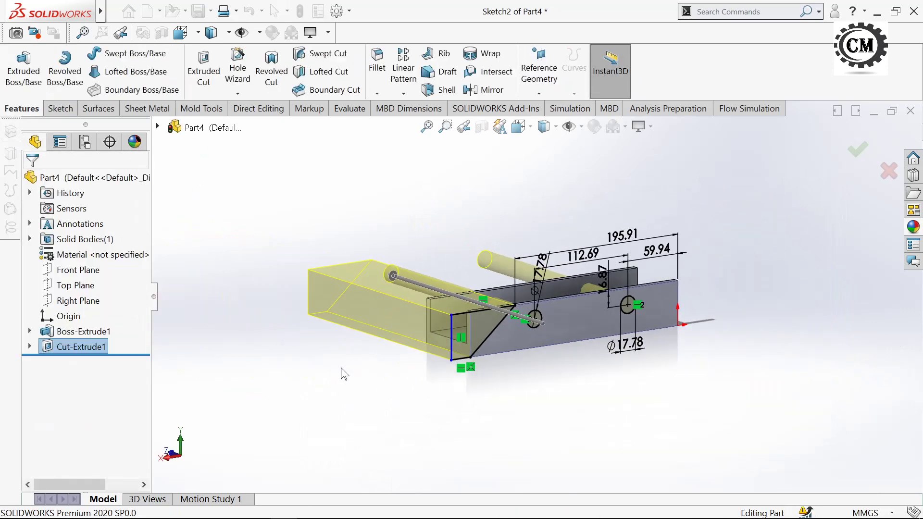
{"action": "mouse_move", "coordinate": [345, 374]}
{"action": "middle_mouse_down"}
{"action": "mouse_move", "coordinate": [377, 375]}
{"action": "mouse_move", "coordinate": [340, 316]}
{"action": "mouse_move", "coordinate": [323, 261]}
{"action": "middle_mouse_up"}
{"action": "left_click", "coordinate": [540, 309]}
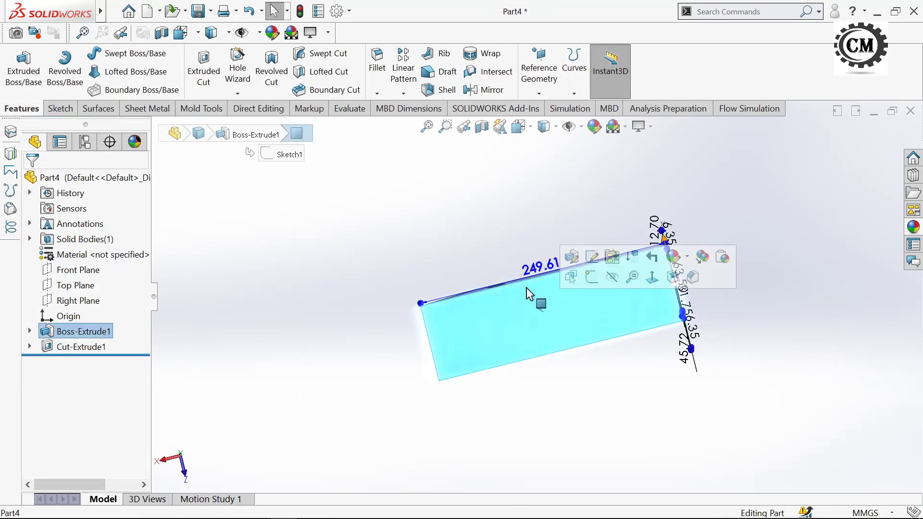
Start Sketch3 on the part's flat face, viewed Normal To
{"action": "left_click", "coordinate": [60, 109]}
{"action": "left_click", "coordinate": [17, 62]}
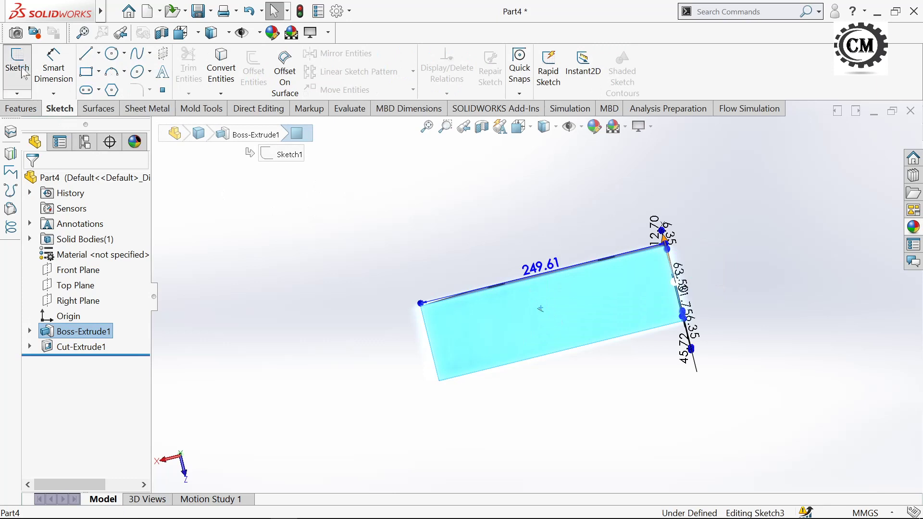
{"action": "left_click", "coordinate": [522, 127]}
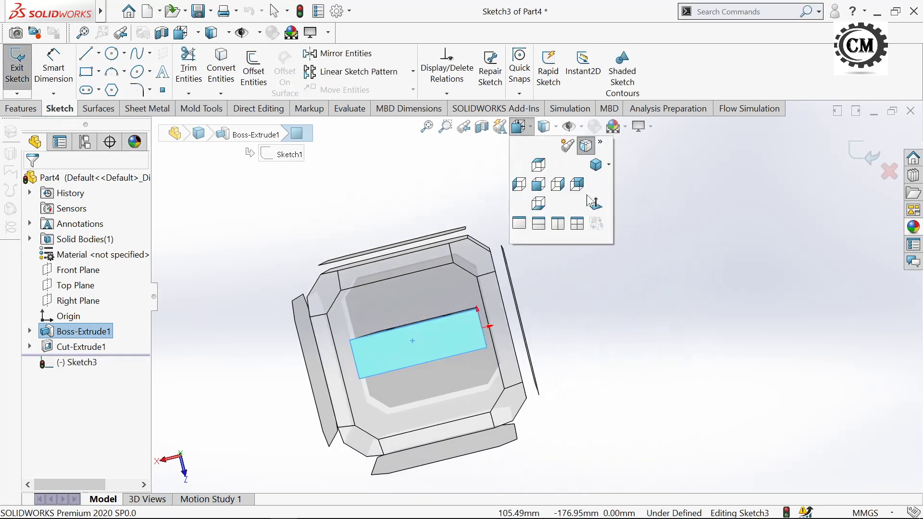
{"action": "left_click", "coordinate": [573, 218]}
{"action": "left_click", "coordinate": [379, 172]}
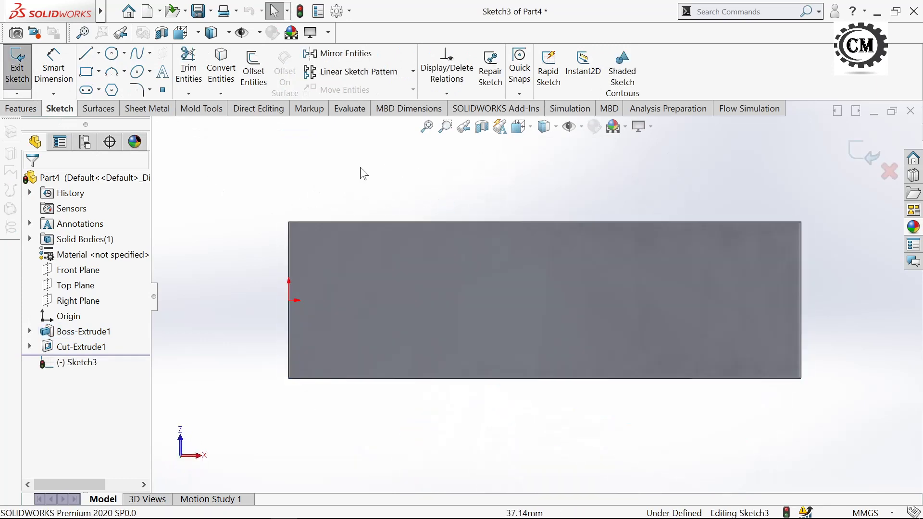
Convert the face's top, left and bottom edges into sketch lines
{"action": "left_click", "coordinate": [222, 68]}
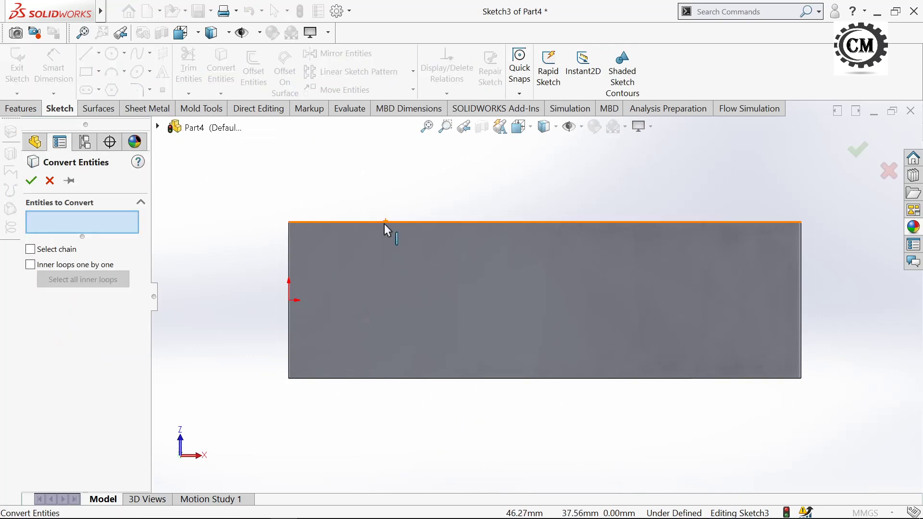
{"action": "left_click", "coordinate": [385, 222]}
{"action": "left_click", "coordinate": [289, 260]}
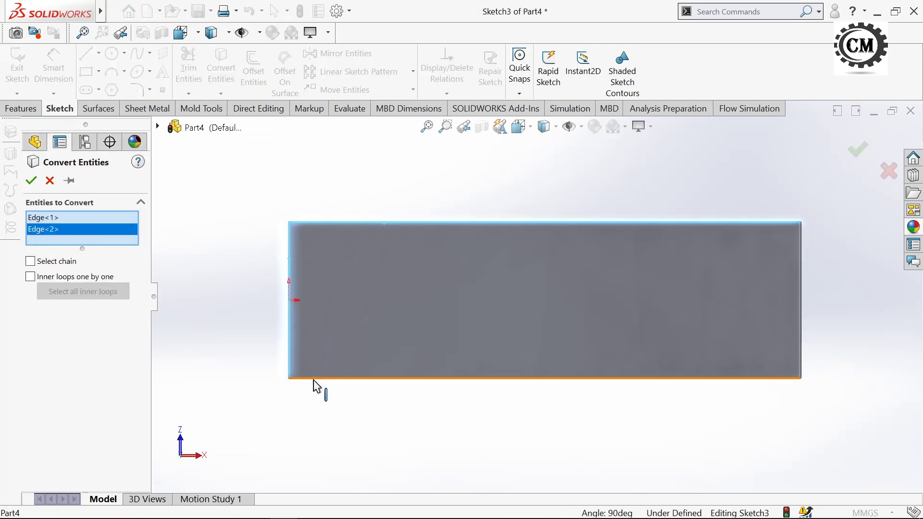
{"action": "left_click", "coordinate": [313, 379]}
{"action": "left_click", "coordinate": [31, 181]}
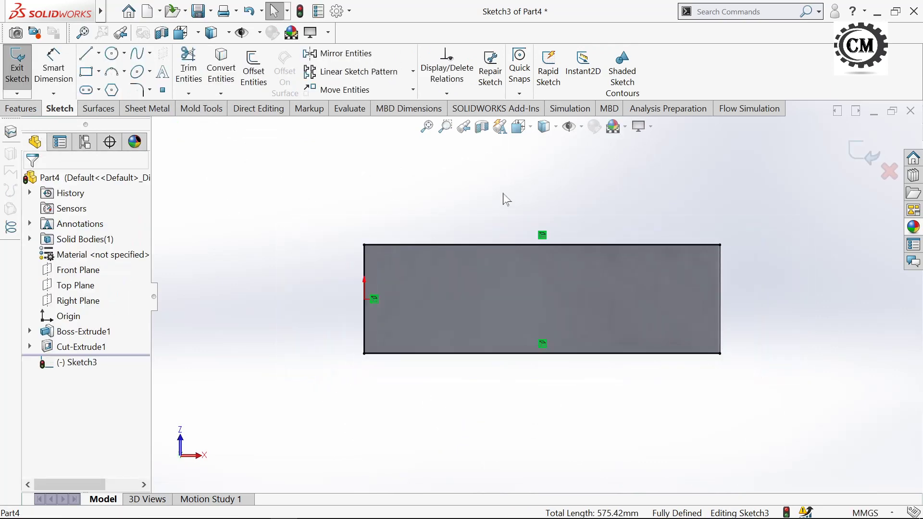
{"action": "left_click", "coordinate": [642, 126]}
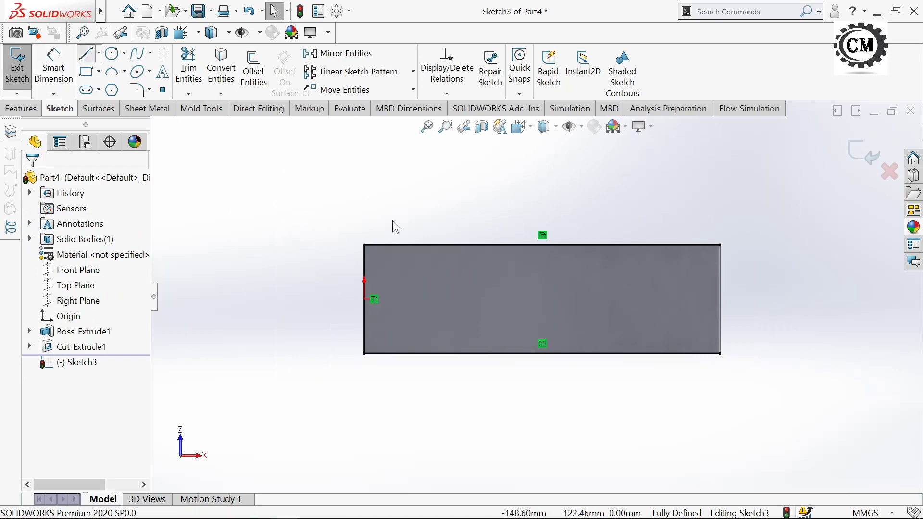
{"action": "key", "text": "l"}
{"action": "scroll", "coordinate": [663, 291], "scroll_direction": "down", "scroll_amount": 2}
Draw the tapered nose outline off the rectangle's right end: slanted top, vertical end, closing line
{"action": "left_click", "coordinate": [682, 241]}
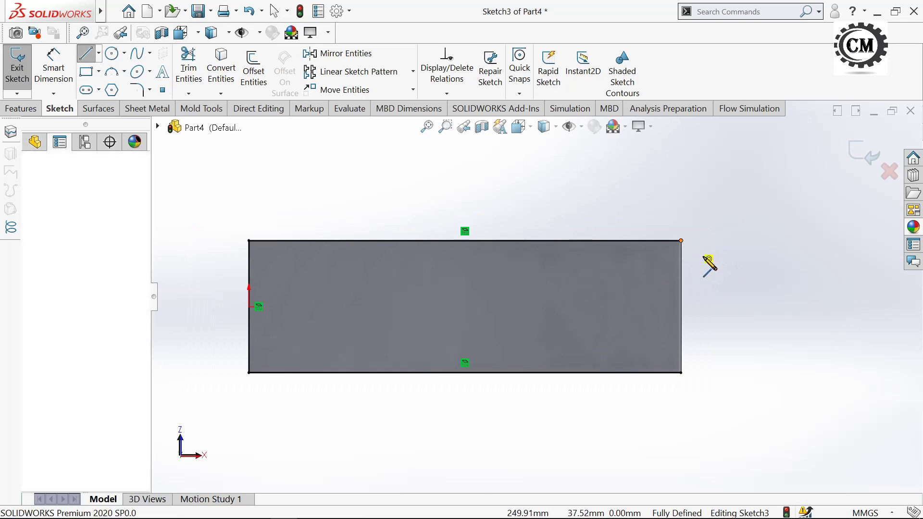
{"action": "left_click", "coordinate": [786, 270]}
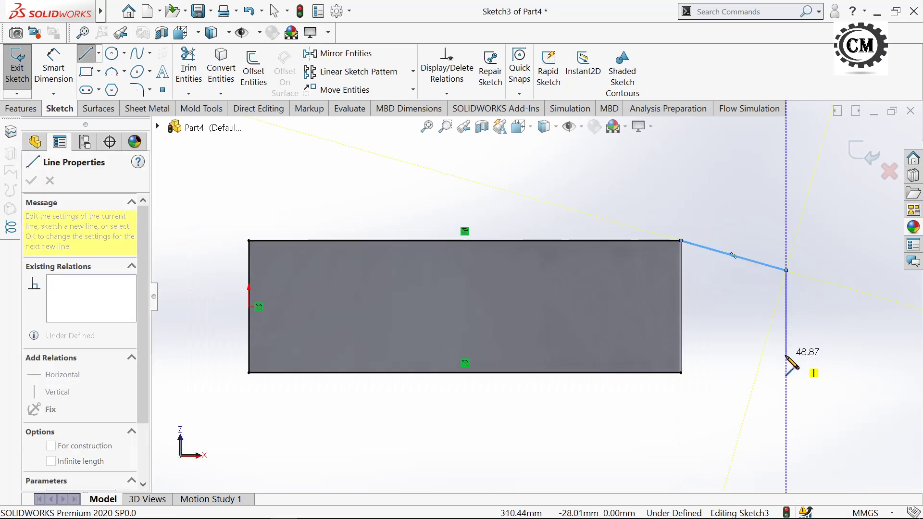
{"action": "left_click", "coordinate": [786, 355]}
{"action": "double_click", "coordinate": [681, 373]}
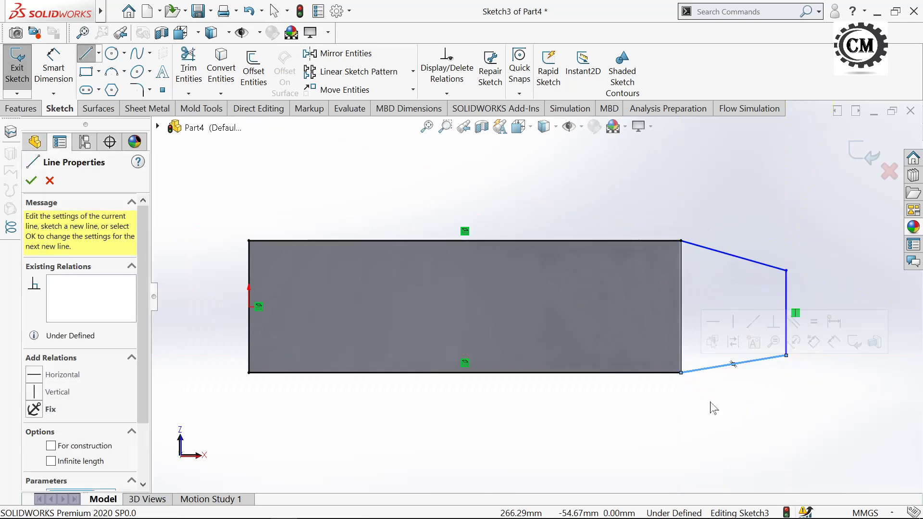
{"action": "scroll", "coordinate": [719, 396], "scroll_direction": "down", "scroll_amount": 2}
Dimension the nose length as 55.19 mm
{"action": "key", "text": "Escape"}
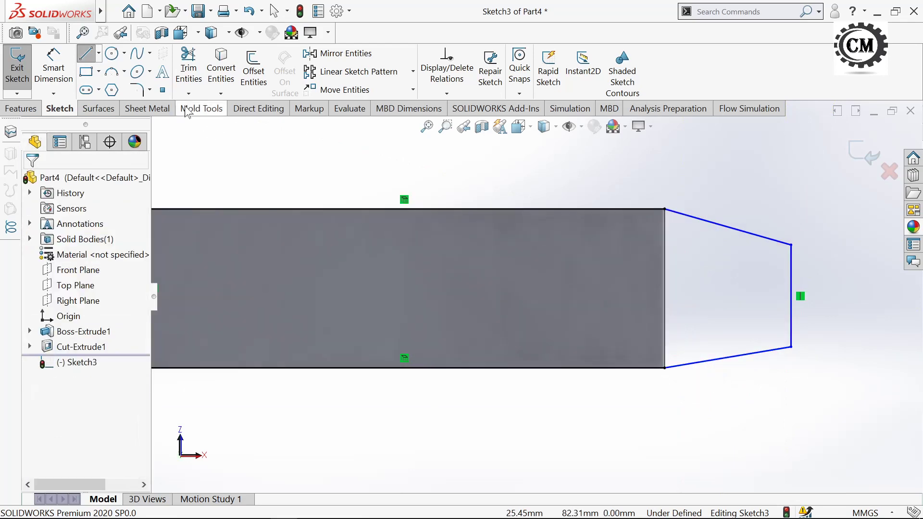
{"action": "left_click", "coordinate": [54, 67]}
{"action": "left_click", "coordinate": [791, 290]}
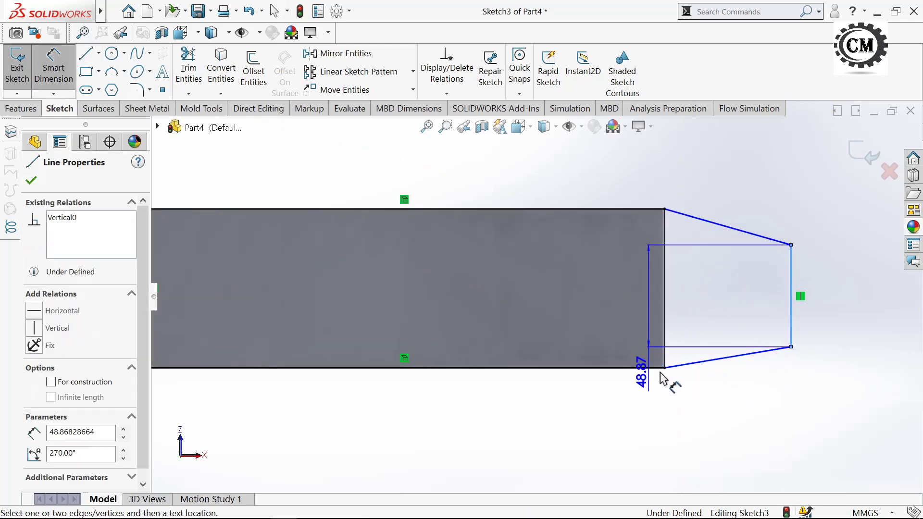
{"action": "left_click", "coordinate": [665, 368]}
{"action": "left_click", "coordinate": [701, 433]}
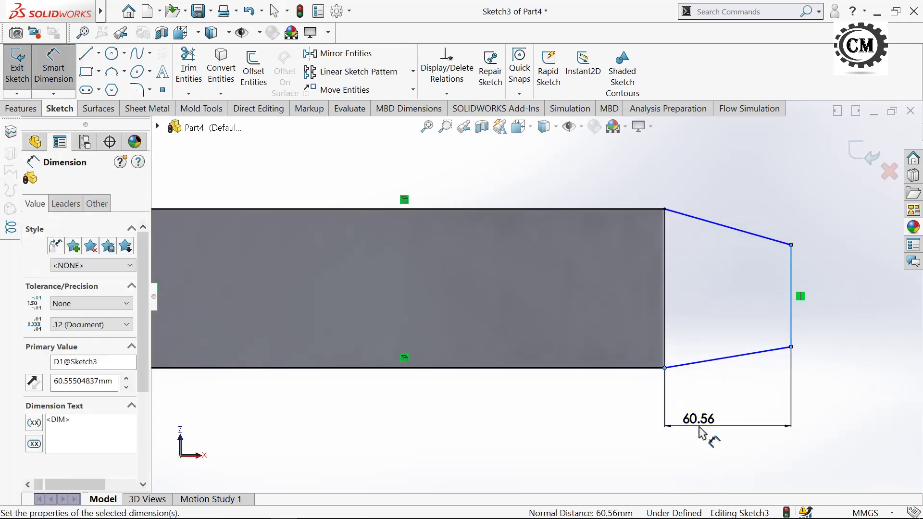
{"action": "type", "text": "55.19"}
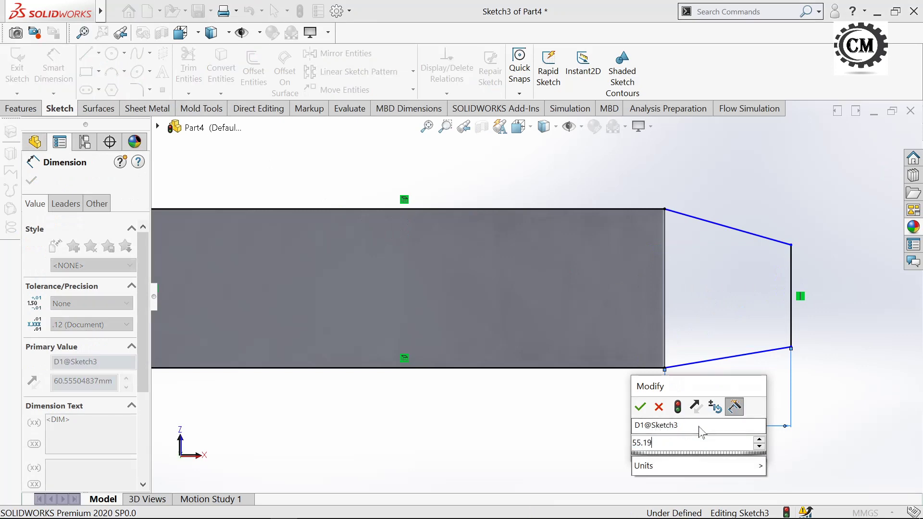
{"action": "left_click", "coordinate": [639, 408]}
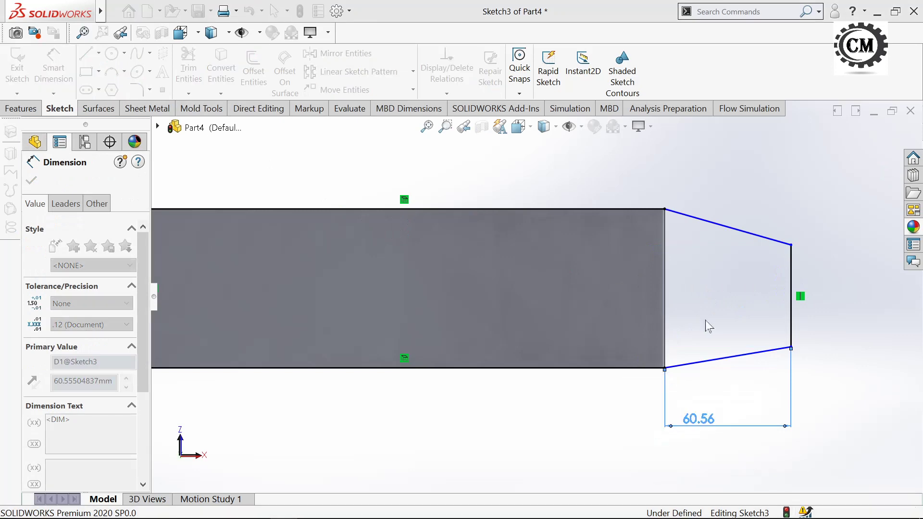
Set the angle between the nose's slanted edges to a 30° taper
{"action": "left_click", "coordinate": [735, 353]}
{"action": "left_click", "coordinate": [742, 234]}
{"action": "left_click", "coordinate": [727, 288]}
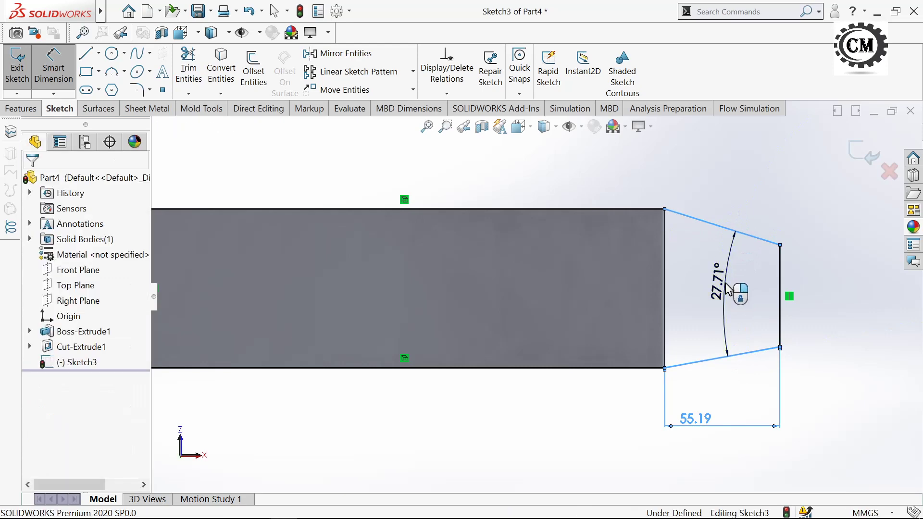
{"action": "type", "text": "30"}
{"action": "left_click", "coordinate": [670, 264]}
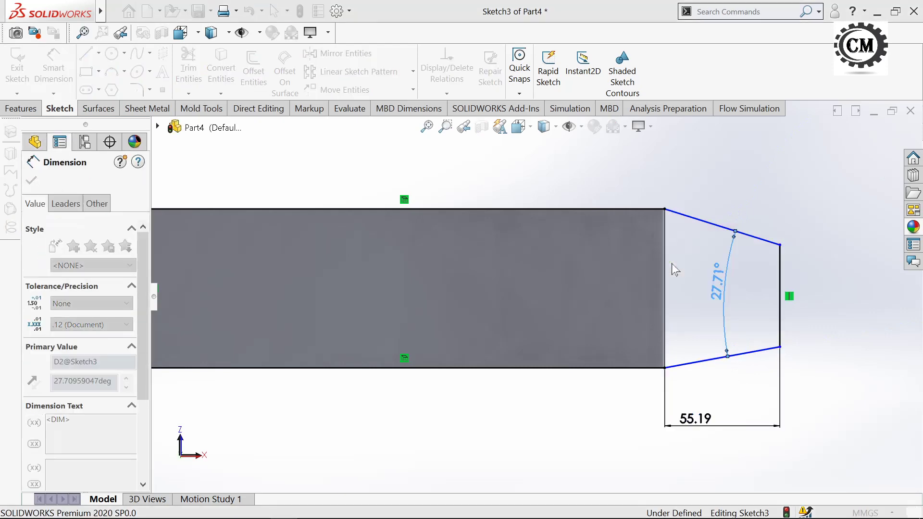
Set the nose end height to 46.62 mm and exit the fully defined sketch
{"action": "left_click", "coordinate": [783, 302]}
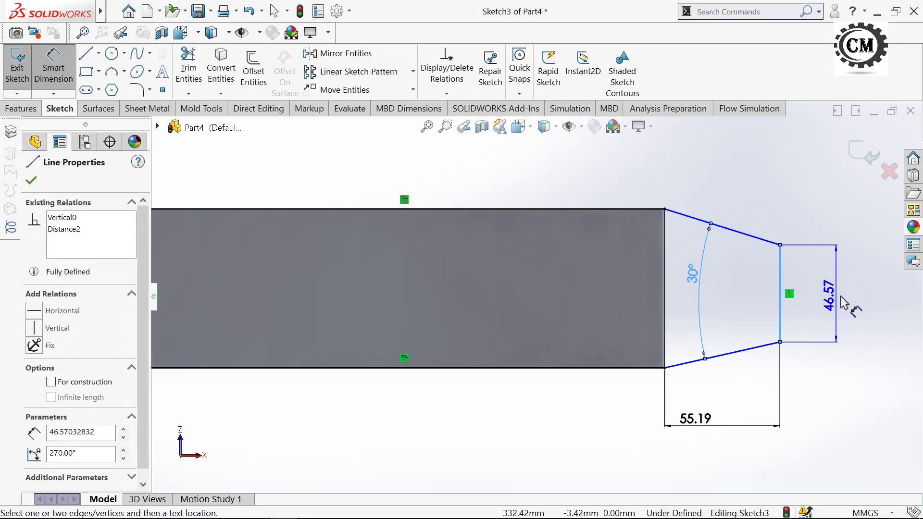
{"action": "left_click", "coordinate": [844, 303]}
{"action": "type", "text": "4"}
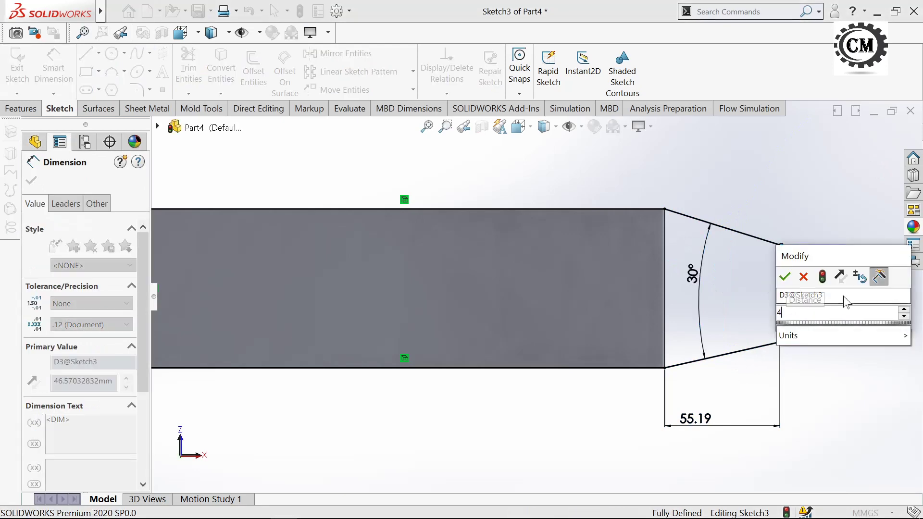
{"action": "type", "text": "6.62"}
{"action": "key", "text": "Return"}
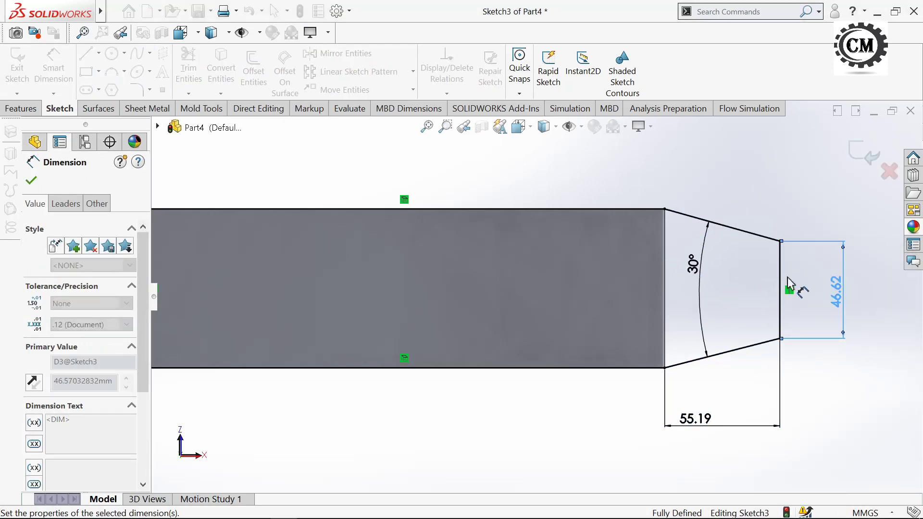
{"action": "scroll", "coordinate": [720, 285], "scroll_direction": "up", "scroll_amount": 2}
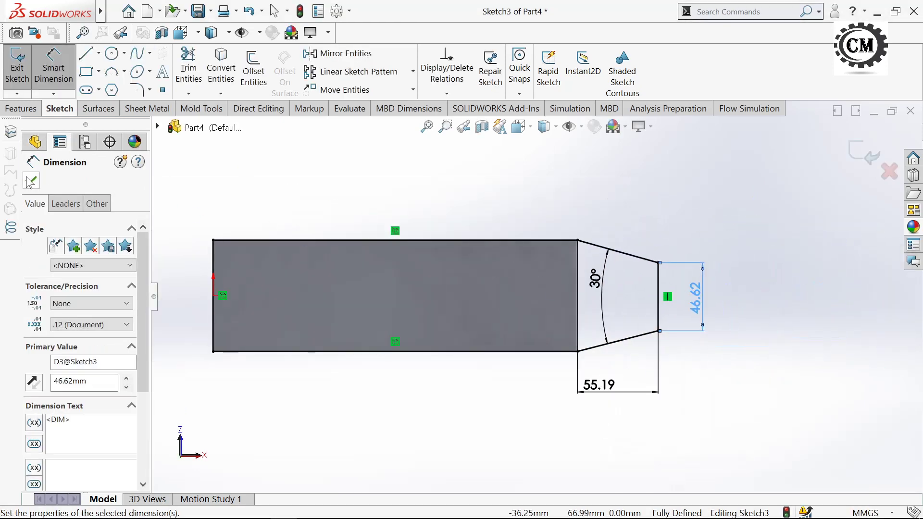
{"action": "left_click", "coordinate": [31, 181]}
{"action": "left_click", "coordinate": [18, 68]}
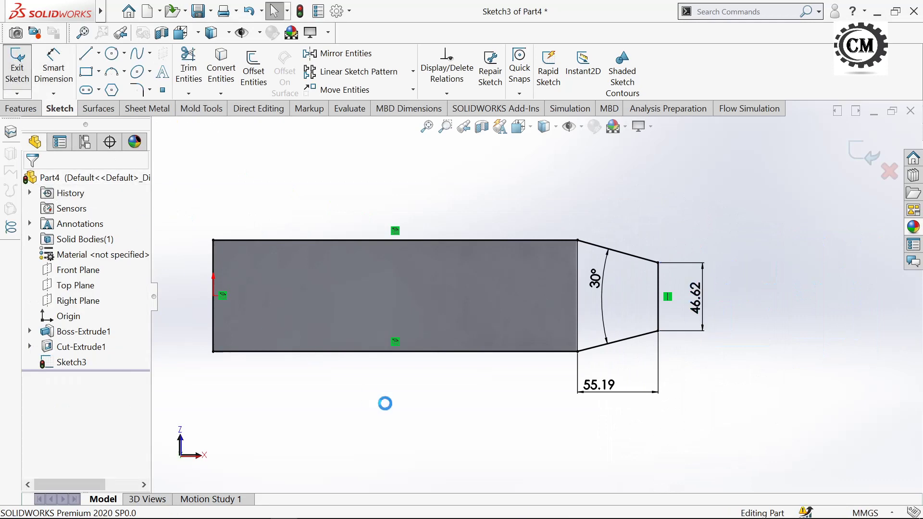
Extrude the nose sketch 25.4 mm Blind as Boss-Extrude2, then orbit to inspect it
{"action": "middle_click_drag", "start_coordinate": [385, 407], "coordinate": [375, 218]}
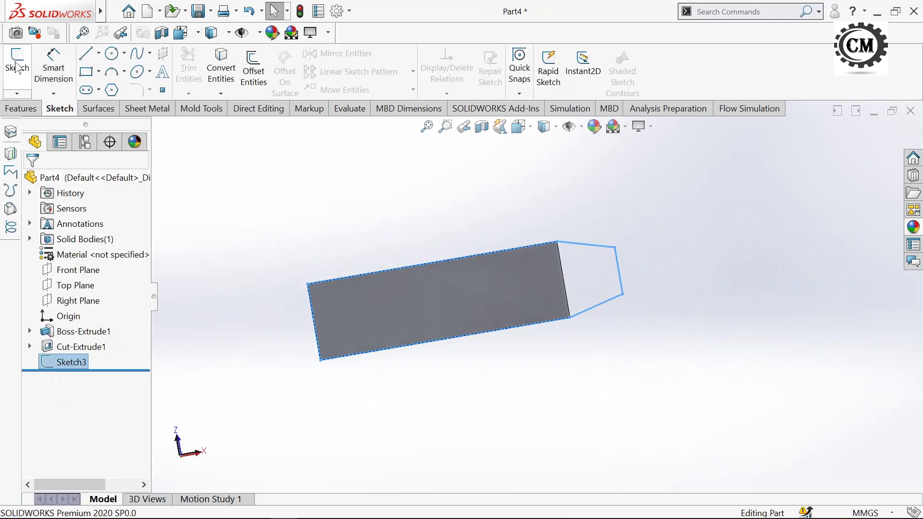
{"action": "left_click", "coordinate": [20, 109]}
{"action": "left_click", "coordinate": [23, 68]}
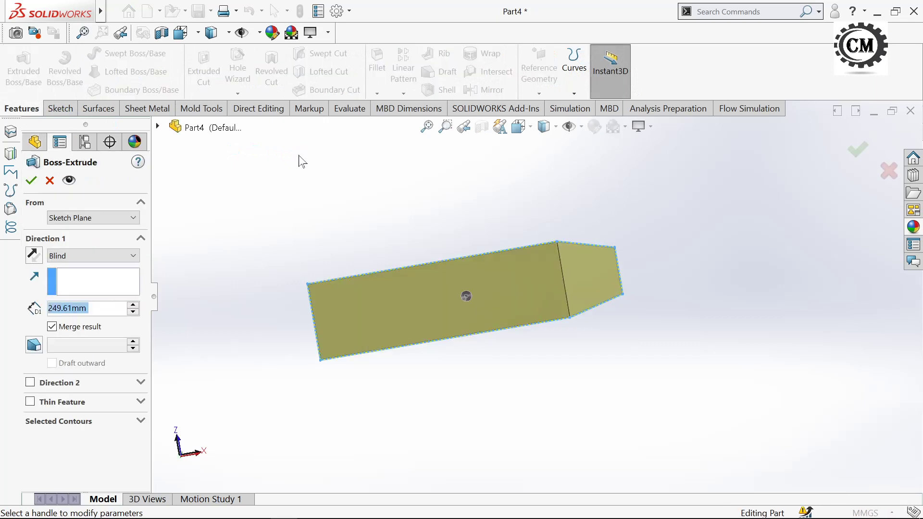
{"action": "middle_click_drag", "start_coordinate": [299, 159], "coordinate": [305, 257]}
{"action": "scroll", "coordinate": [305, 257], "scroll_direction": "down", "scroll_amount": 3}
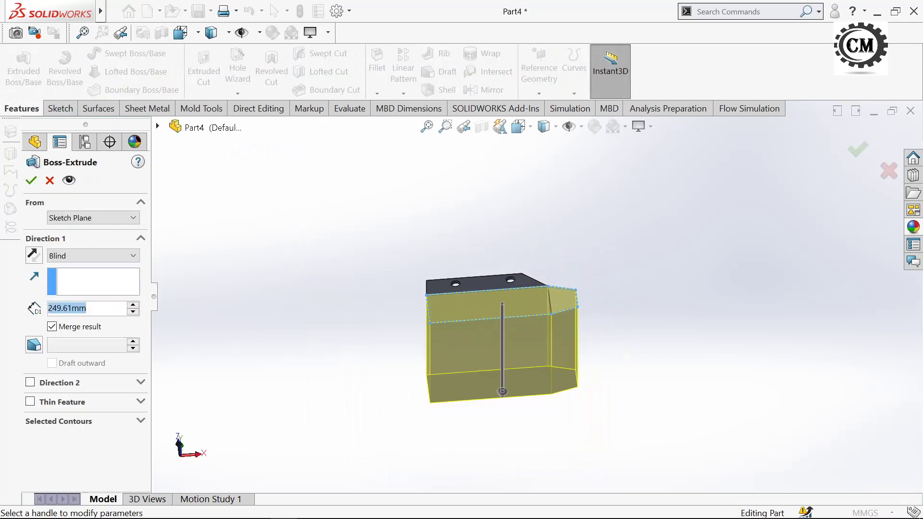
{"action": "type", "text": "25"}
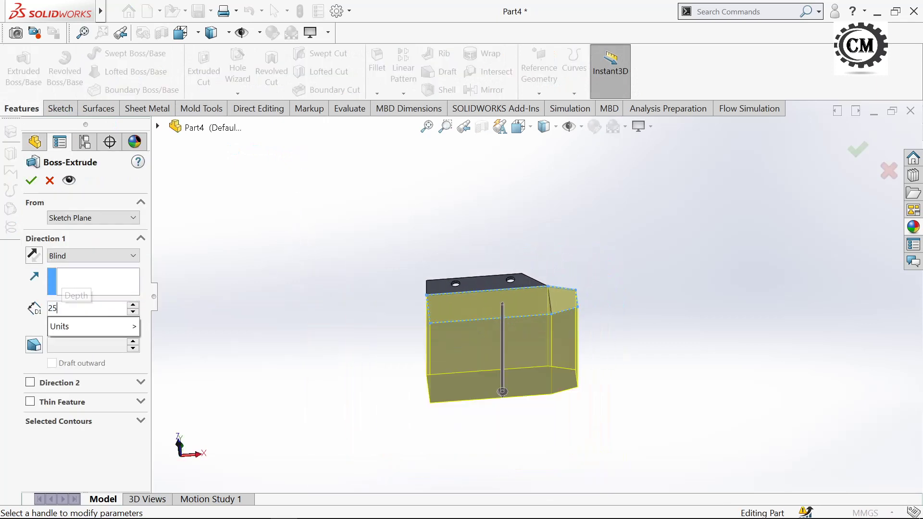
{"action": "type", "text": ".4"}
{"action": "key", "text": "Return"}
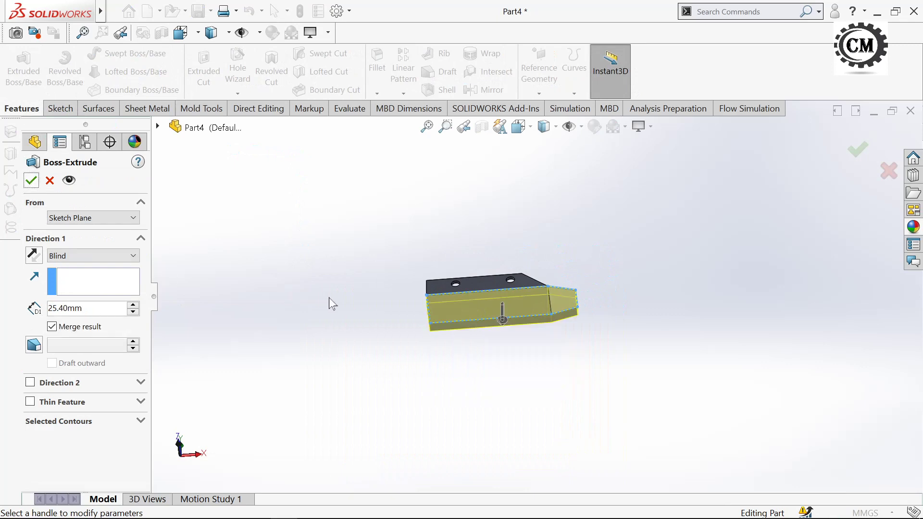
{"action": "scroll", "coordinate": [350, 299], "scroll_direction": "down", "scroll_amount": 2}
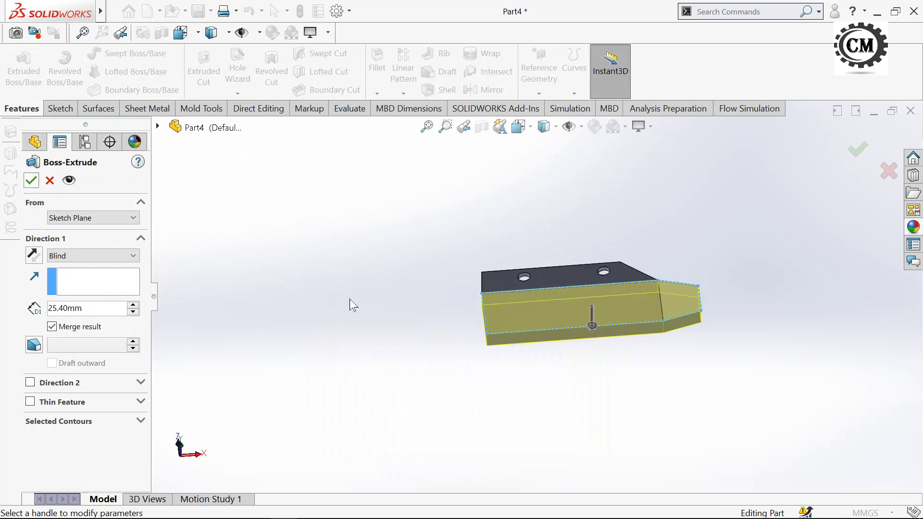
{"action": "left_click", "coordinate": [30, 181]}
{"action": "mouse_move", "coordinate": [428, 344]}
{"action": "middle_mouse_down"}
{"action": "mouse_move", "coordinate": [356, 322]}
{"action": "mouse_move", "coordinate": [412, 373]}
{"action": "middle_mouse_up"}
{"action": "scroll", "coordinate": [614, 364], "scroll_direction": "down", "scroll_amount": 2}
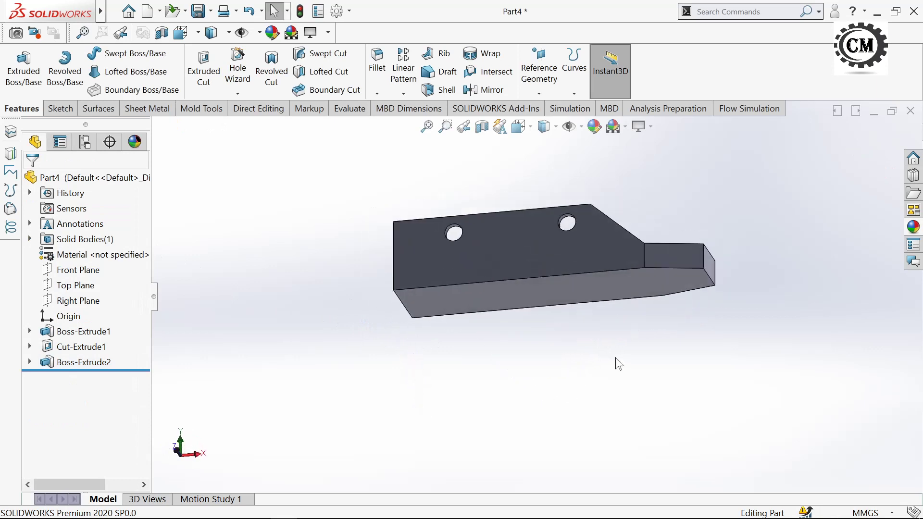
{"action": "scroll", "coordinate": [618, 364], "scroll_direction": "up", "scroll_amount": 2}
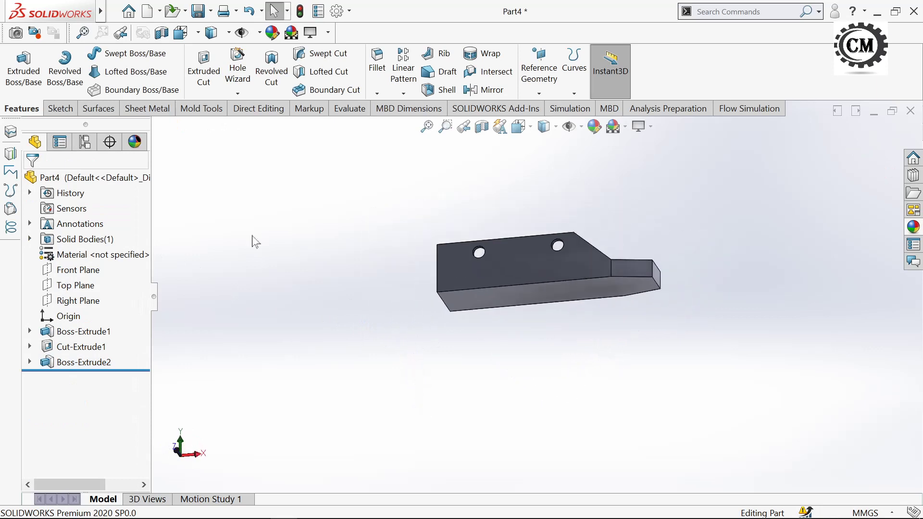
Start a Front Plane sketch viewed Normal To and draw a corner rectangle below the part
{"action": "left_click", "coordinate": [78, 271]}
{"action": "left_click", "coordinate": [62, 115]}
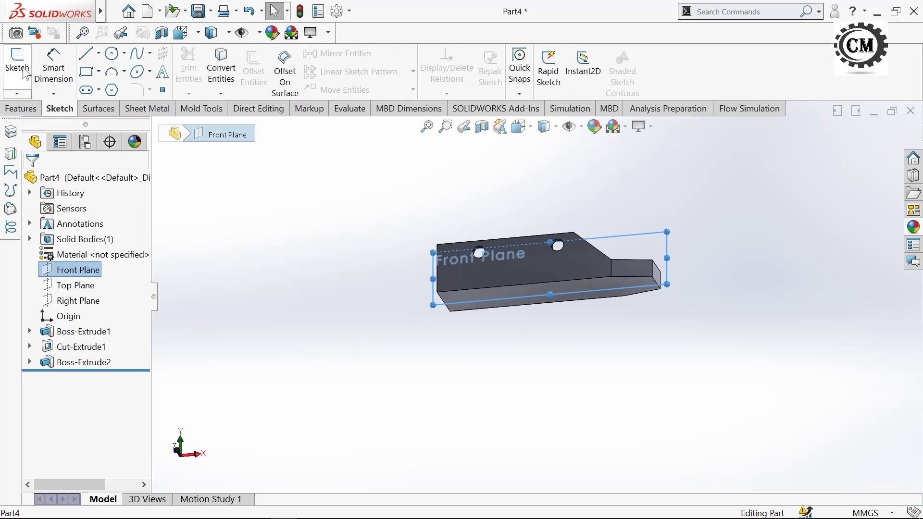
{"action": "left_click", "coordinate": [17, 67]}
{"action": "left_click", "coordinate": [522, 128]}
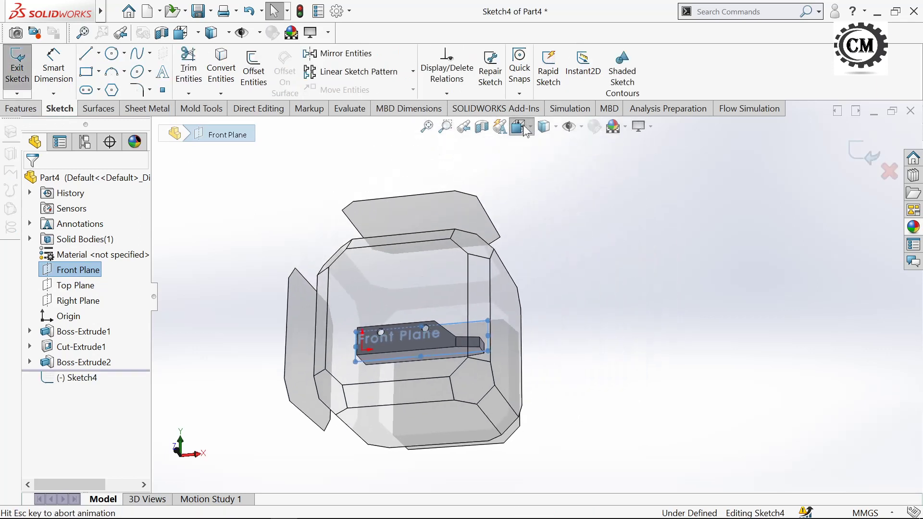
{"action": "left_click", "coordinate": [594, 202]}
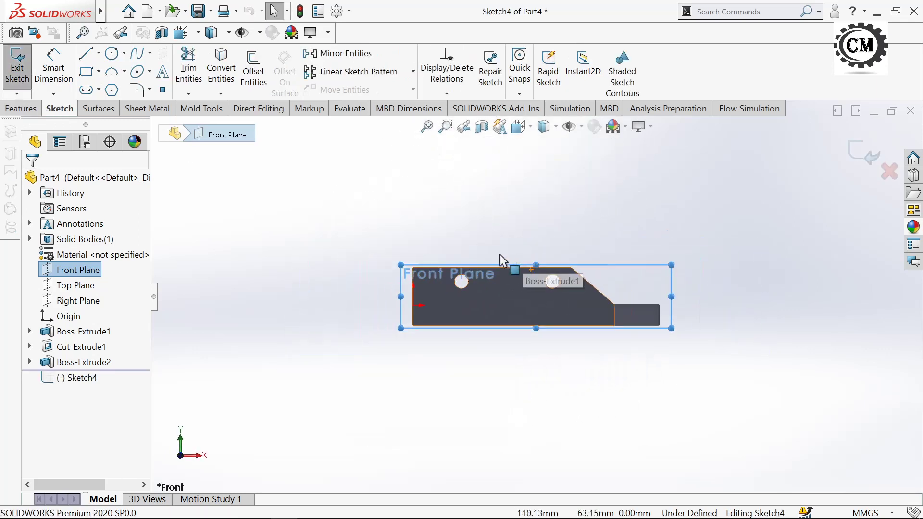
{"action": "left_click", "coordinate": [86, 72]}
{"action": "scroll", "coordinate": [459, 353], "scroll_direction": "down", "scroll_amount": 3}
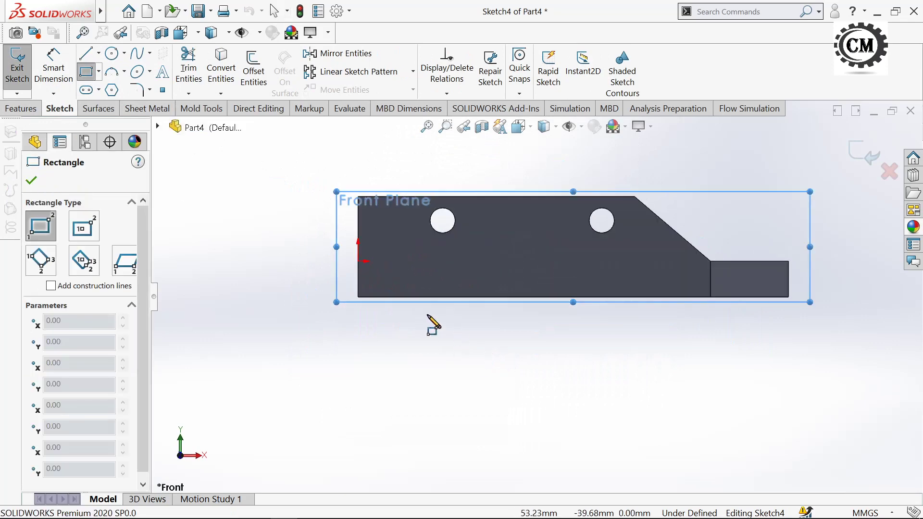
{"action": "left_click", "coordinate": [358, 298]}
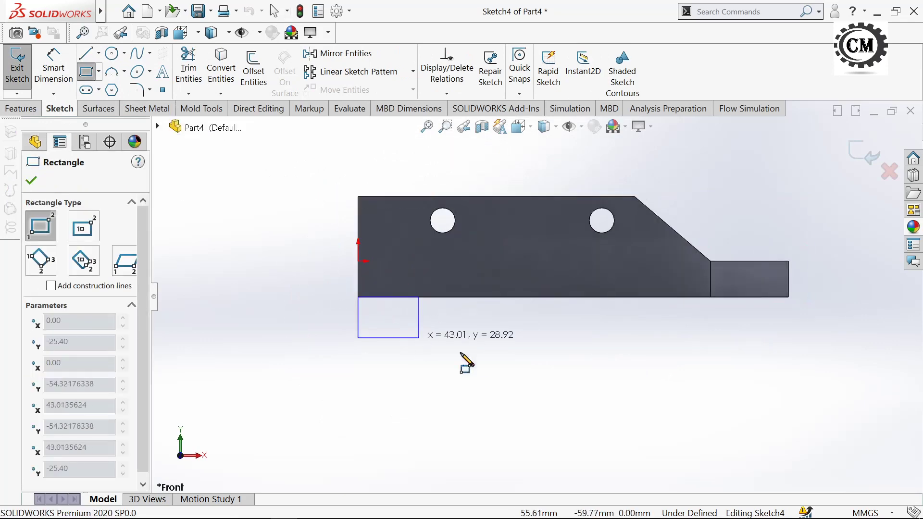
{"action": "left_click", "coordinate": [711, 341]}
{"action": "key", "text": "f"}
Dimension the rectangle to 15.24 mm high and 249.61 mm long
{"action": "left_click", "coordinate": [53, 65]}
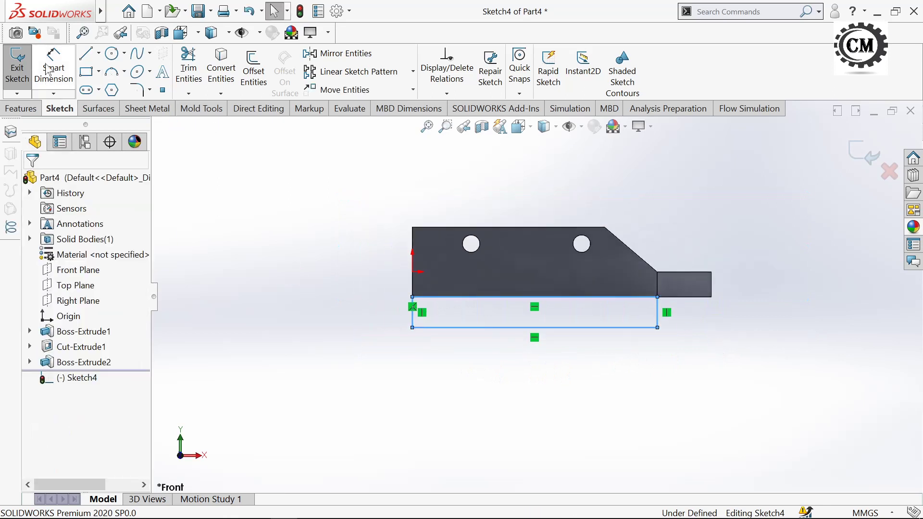
{"action": "left_click", "coordinate": [381, 319]}
{"action": "type", "text": "15."}
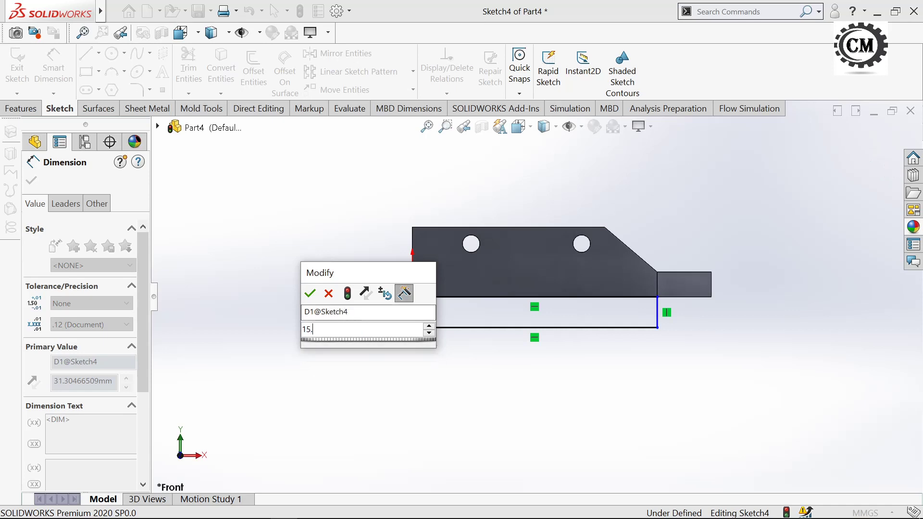
{"action": "type", "text": "24"}
{"action": "left_click", "coordinate": [309, 293]}
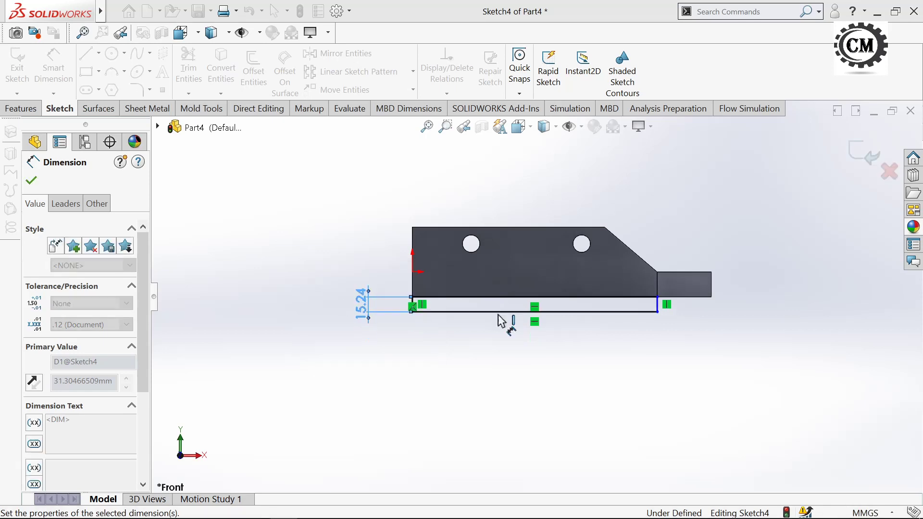
{"action": "scroll", "coordinate": [490, 315], "scroll_direction": "down", "scroll_amount": 3}
{"action": "left_click", "coordinate": [478, 315]}
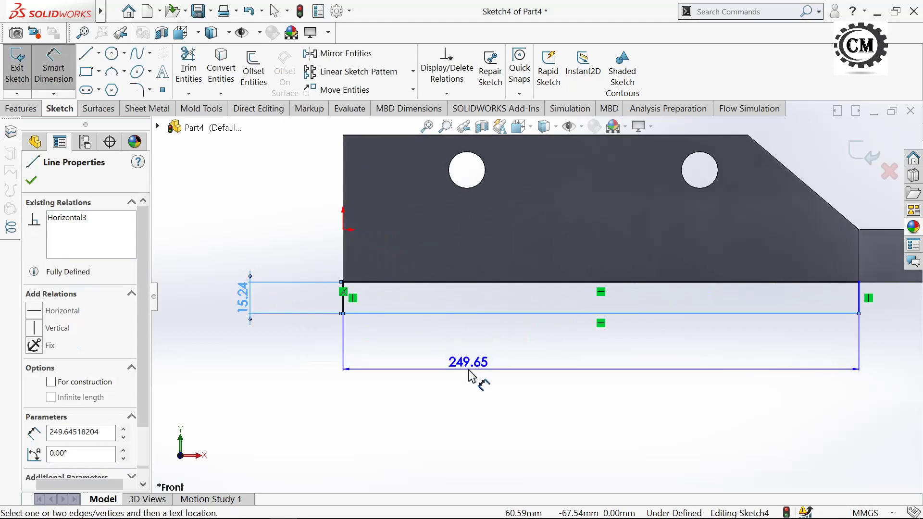
{"action": "left_click", "coordinate": [477, 375]}
{"action": "type", "text": "24"}
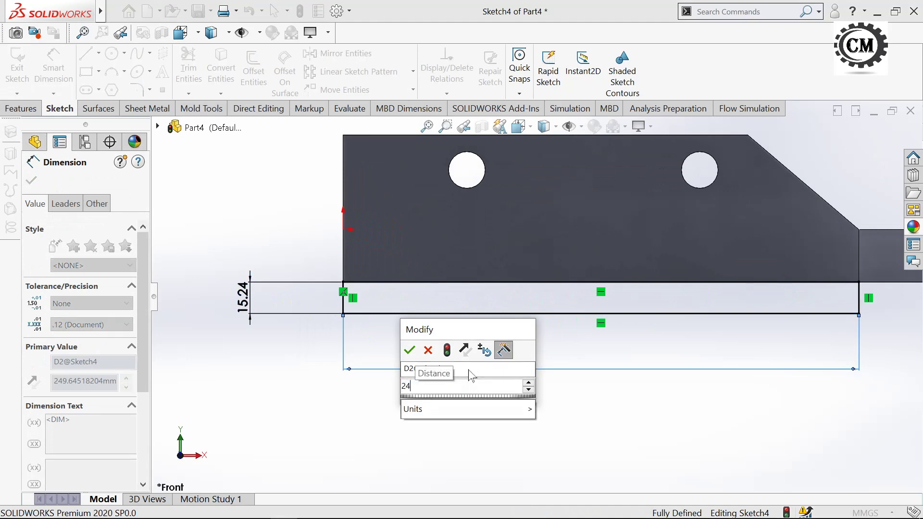
{"action": "type", "text": "9.61"}
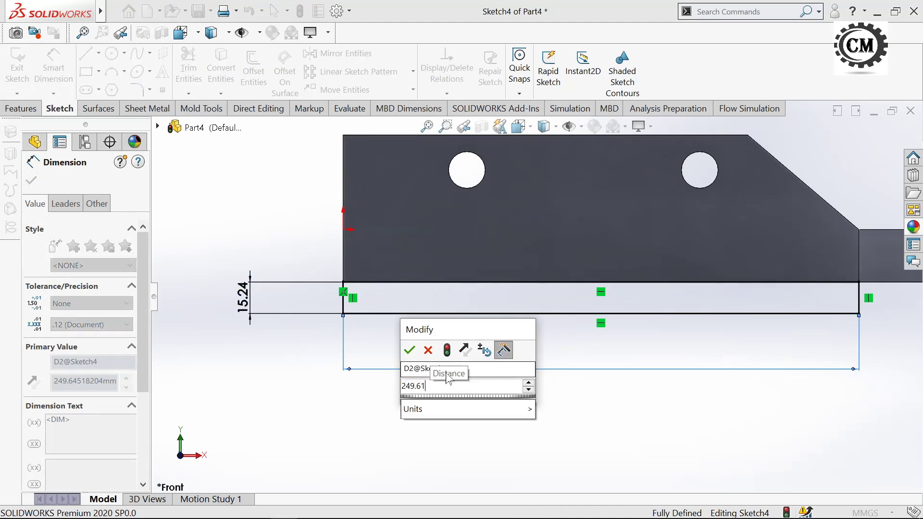
{"action": "left_click", "coordinate": [411, 357]}
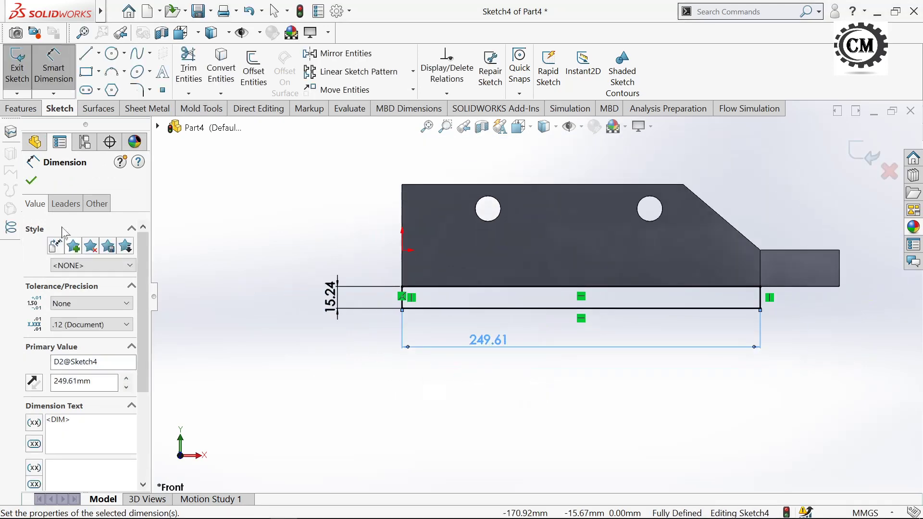
{"action": "left_click", "coordinate": [30, 181]}
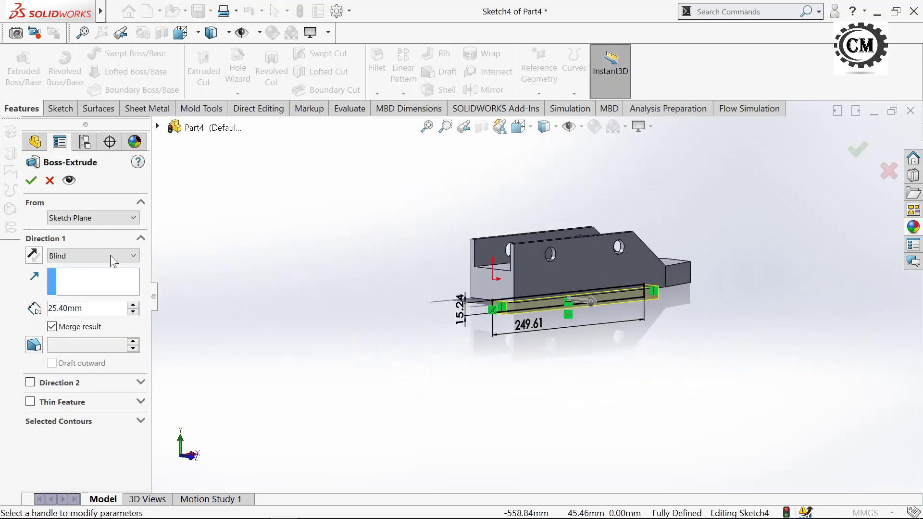
Extrude the rectangle Mid Plane 50.8 mm deep as Boss-Extrude3
{"action": "left_click", "coordinate": [110, 256]}
{"action": "left_click", "coordinate": [72, 330]}
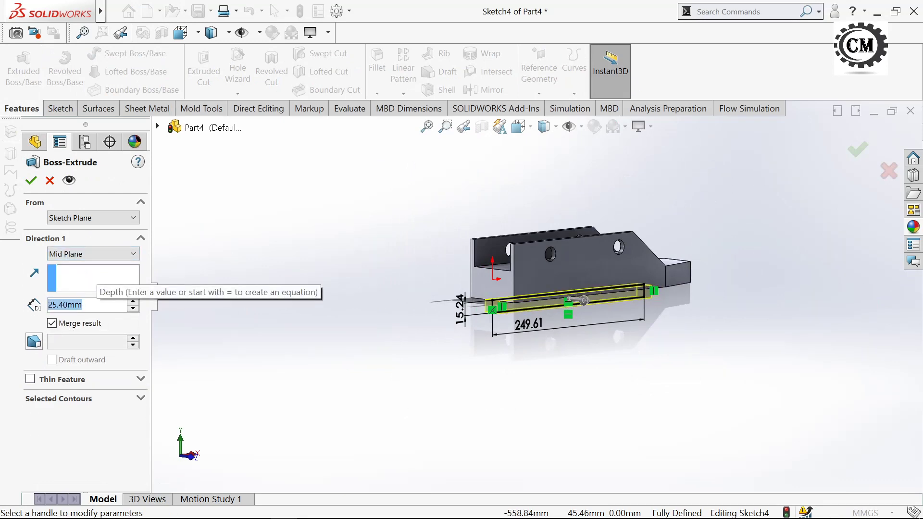
{"action": "type", "text": "50.8"}
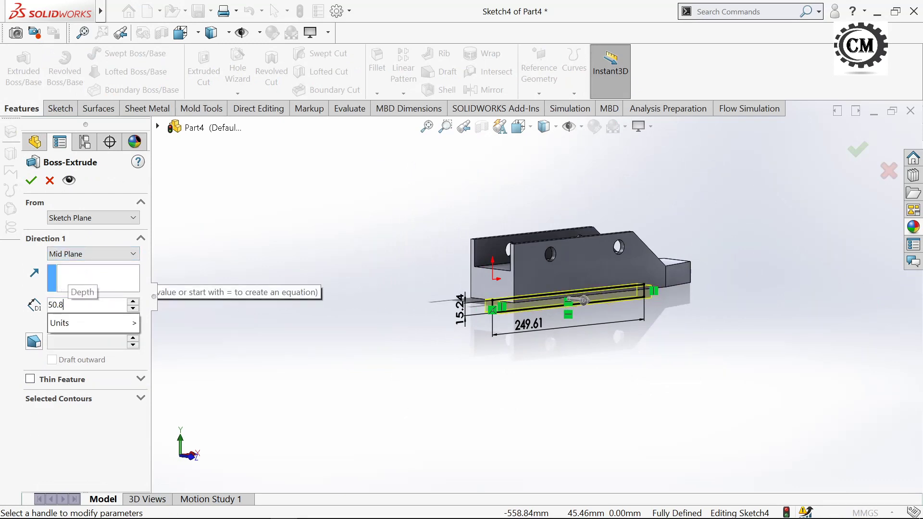
{"action": "key", "text": "Return"}
{"action": "left_click", "coordinate": [30, 182]}
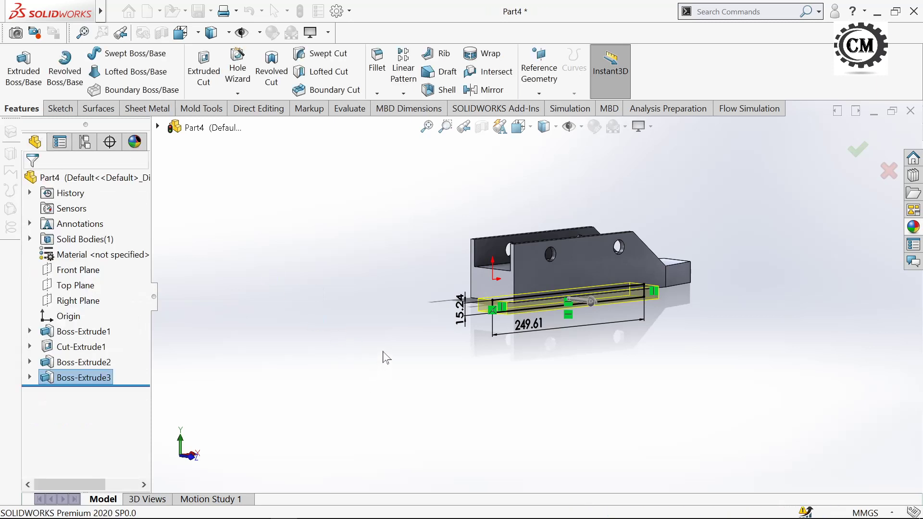
{"action": "middle_click_drag", "start_coordinate": [439, 341], "coordinate": [269, 338]}
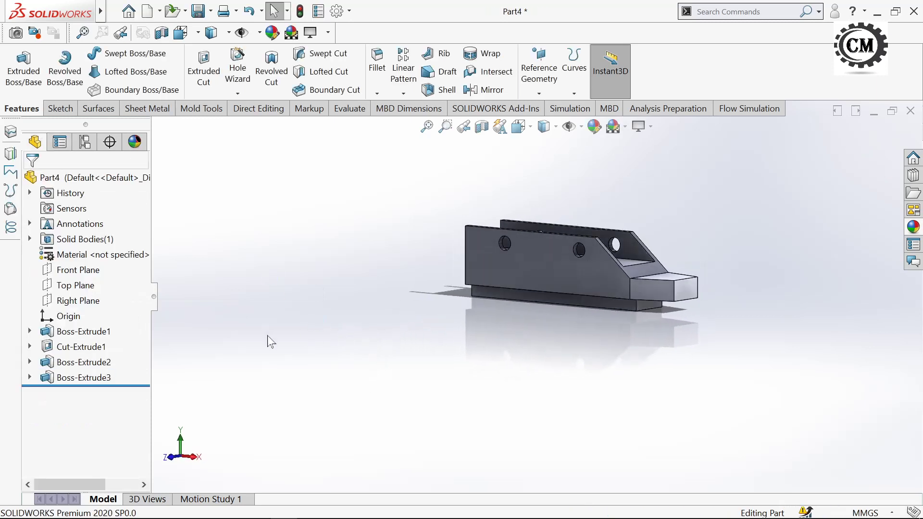
Start another sketch on the Front Plane and view it Normal To
{"action": "left_click", "coordinate": [78, 272]}
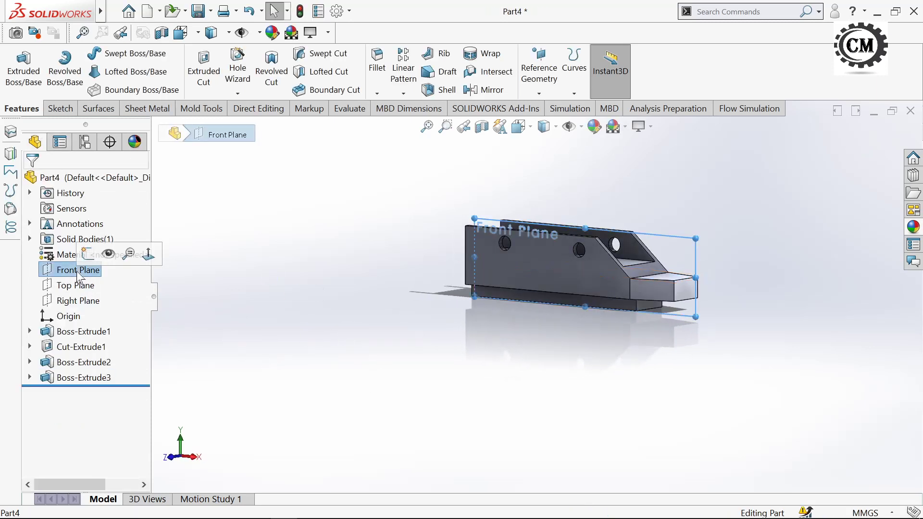
{"action": "left_click", "coordinate": [60, 108]}
{"action": "left_click", "coordinate": [17, 60]}
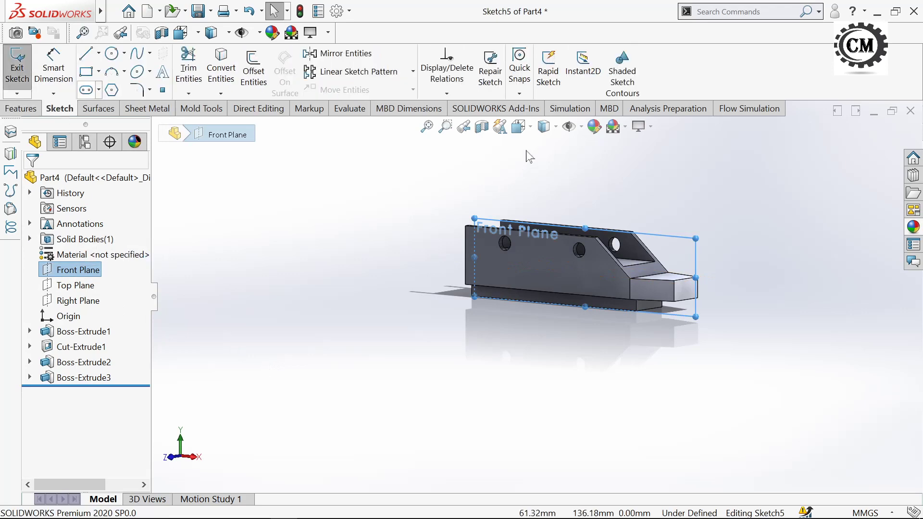
{"action": "left_click", "coordinate": [518, 126]}
{"action": "left_click", "coordinate": [596, 203]}
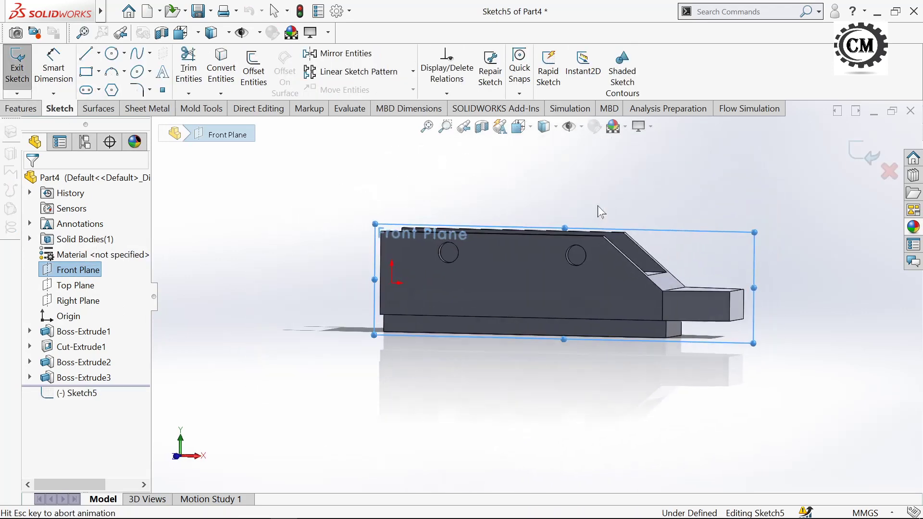
Draw a horizontal top line from the block's top end corner out beyond the block
{"action": "left_click", "coordinate": [87, 54]}
{"action": "scroll", "coordinate": [700, 308], "scroll_direction": "down", "scroll_amount": 2}
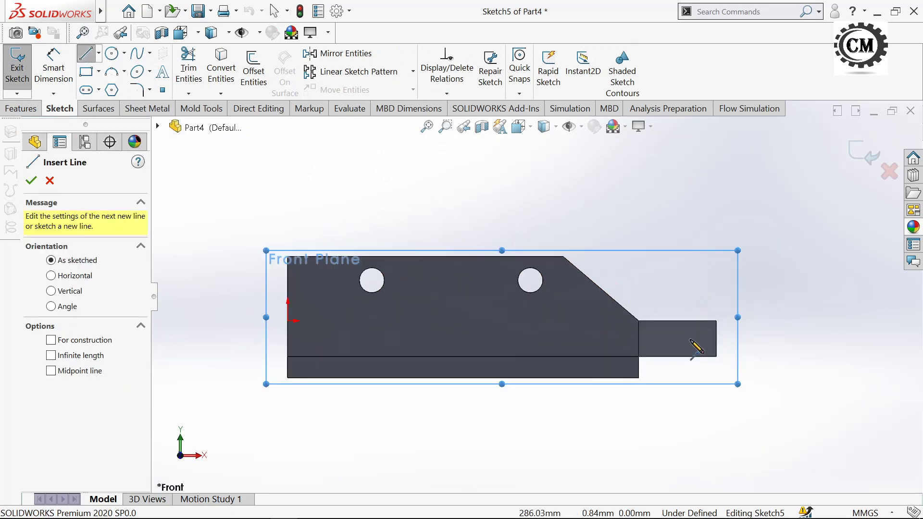
{"action": "left_click", "coordinate": [716, 321]}
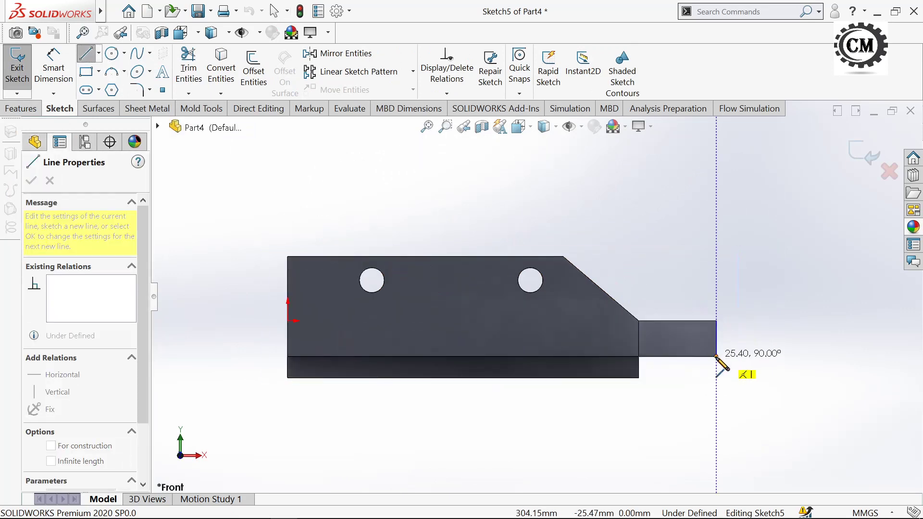
{"action": "left_click", "coordinate": [717, 356]}
{"action": "scroll", "coordinate": [748, 376], "scroll_direction": "up", "scroll_amount": 1}
{"action": "scroll", "coordinate": [726, 365], "scroll_direction": "up", "scroll_amount": 1}
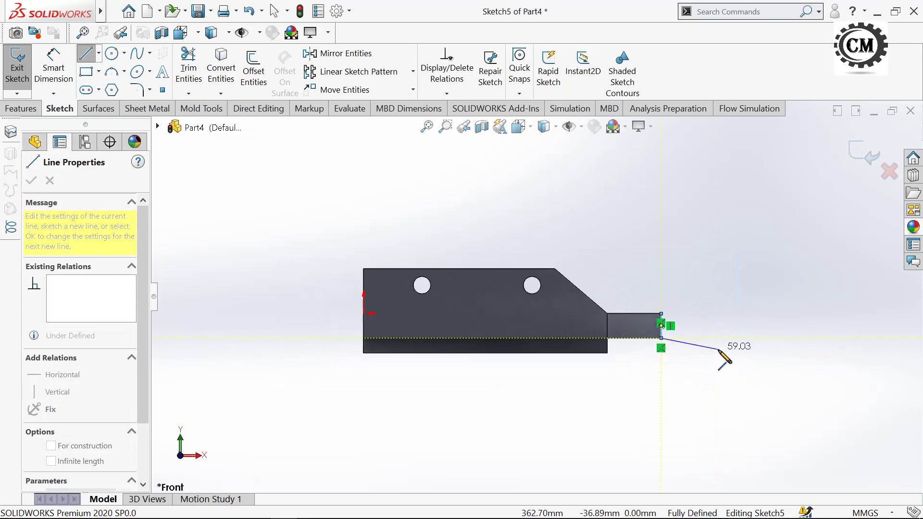
{"action": "key", "text": "Escape"}
{"action": "left_click", "coordinate": [87, 54]}
{"action": "scroll", "coordinate": [611, 326], "scroll_direction": "down", "scroll_amount": 2}
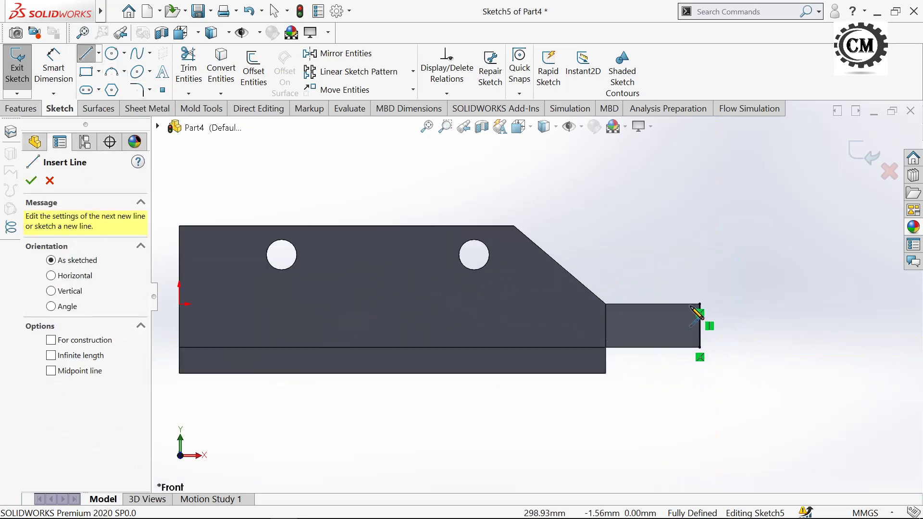
{"action": "left_click", "coordinate": [804, 305]}
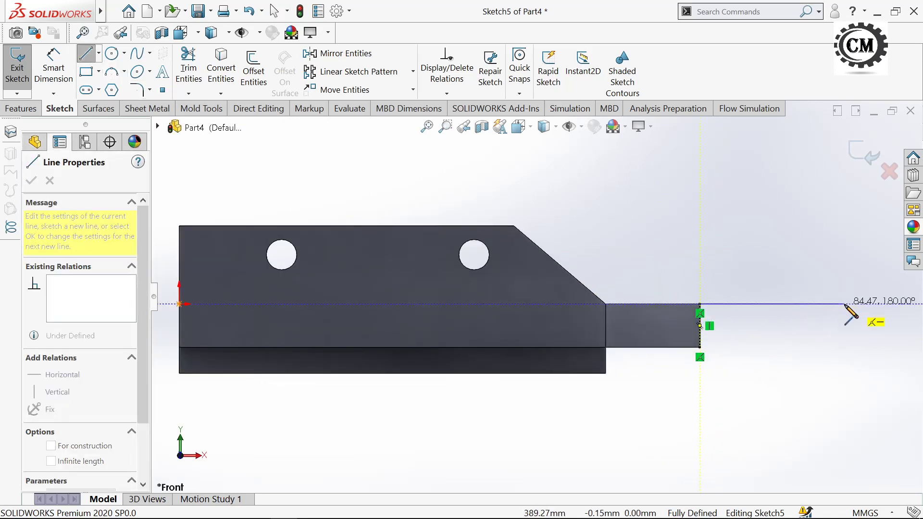
{"action": "left_click", "coordinate": [866, 304]}
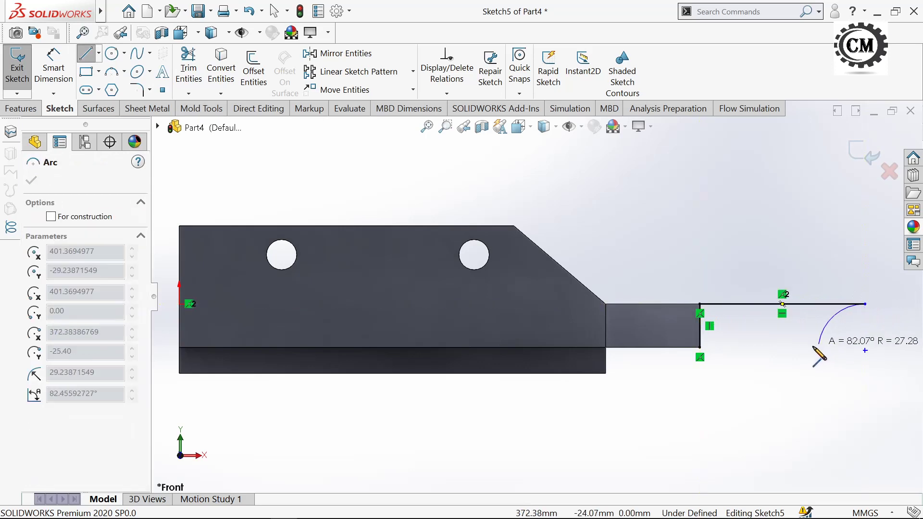
{"action": "key", "text": "Escape"}
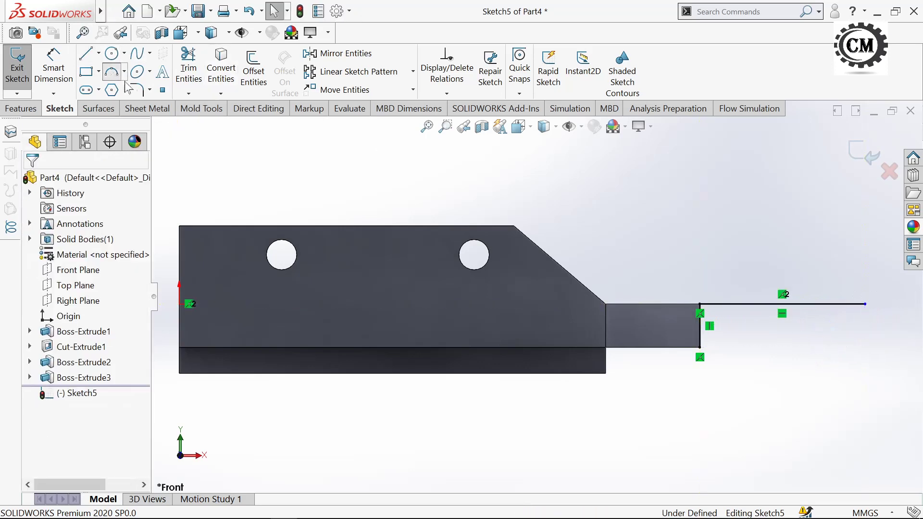
Draw a 3 Point Arc from the line's far end back to the block's bottom corner
{"action": "left_click", "coordinate": [120, 77]}
{"action": "left_click", "coordinate": [865, 303]}
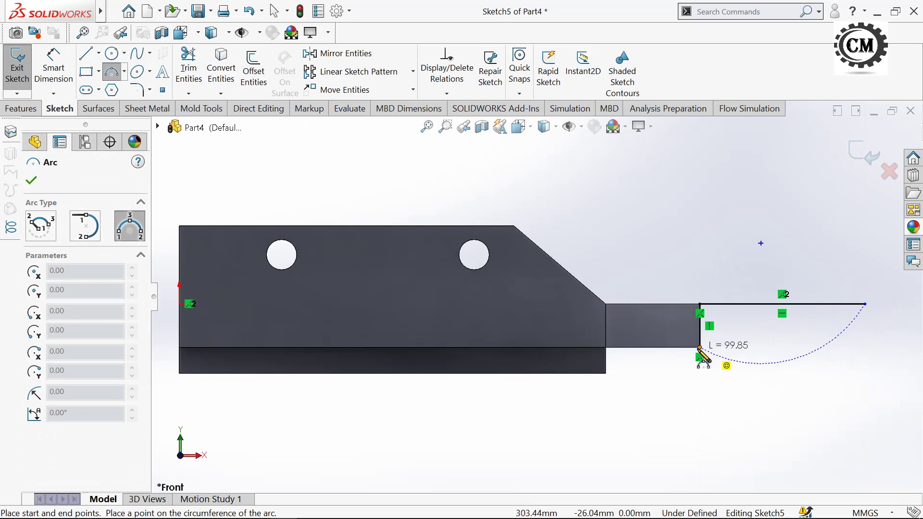
{"action": "left_click", "coordinate": [700, 347]}
{"action": "left_click", "coordinate": [779, 352]}
{"action": "key", "text": "Escape"}
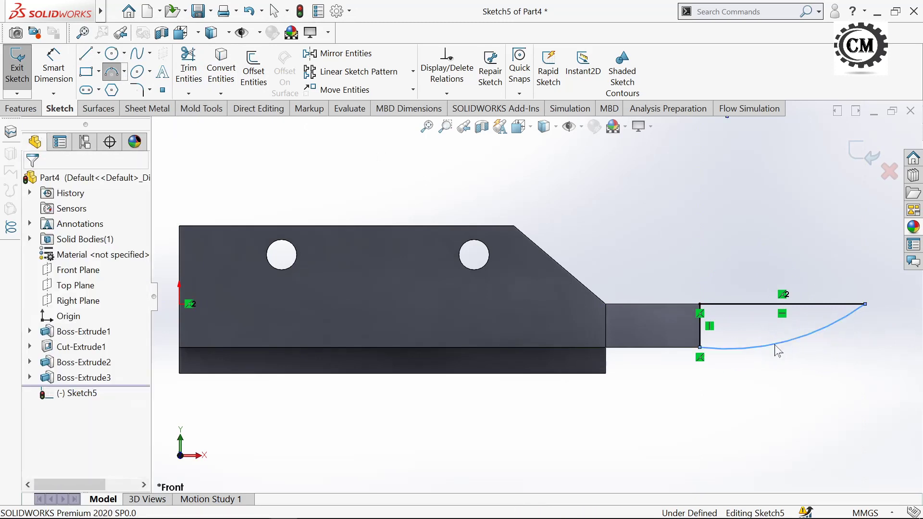
{"action": "key", "text": "f"}
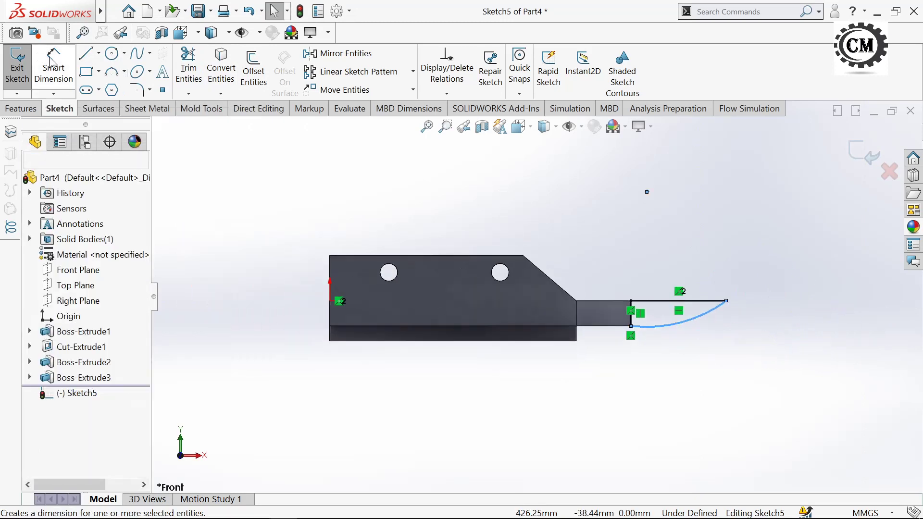
Dimension the top line's length to 94.97 mm
{"action": "left_click", "coordinate": [50, 62]}
{"action": "left_click", "coordinate": [661, 302]}
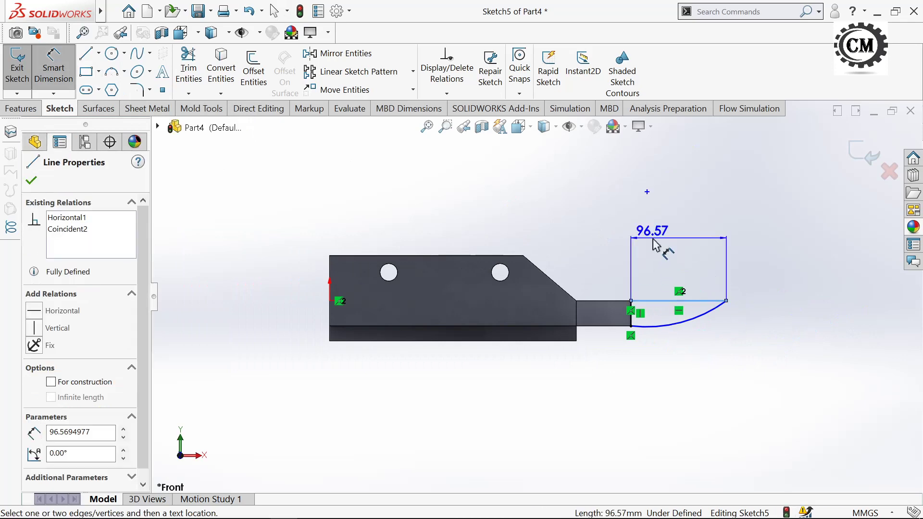
{"action": "left_click", "coordinate": [659, 243]}
{"action": "type", "text": "94"}
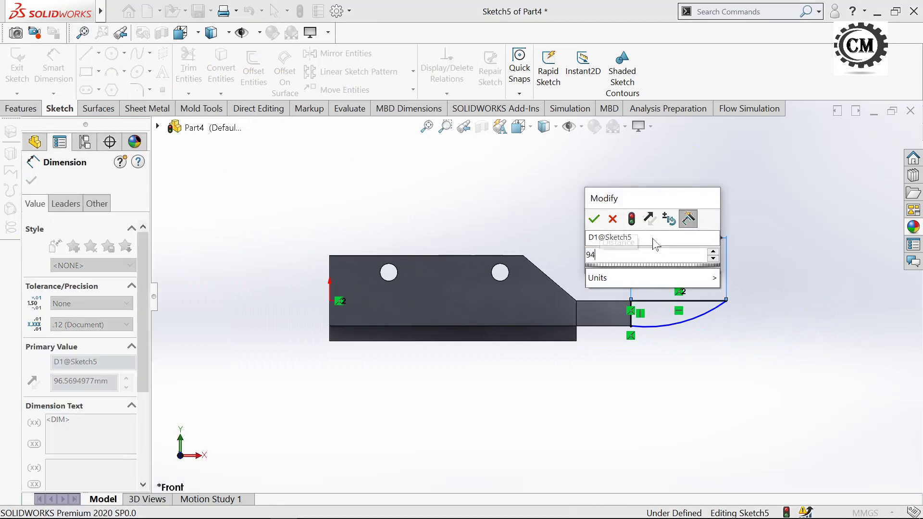
{"action": "type", "text": ".97"}
{"action": "key", "text": "Return"}
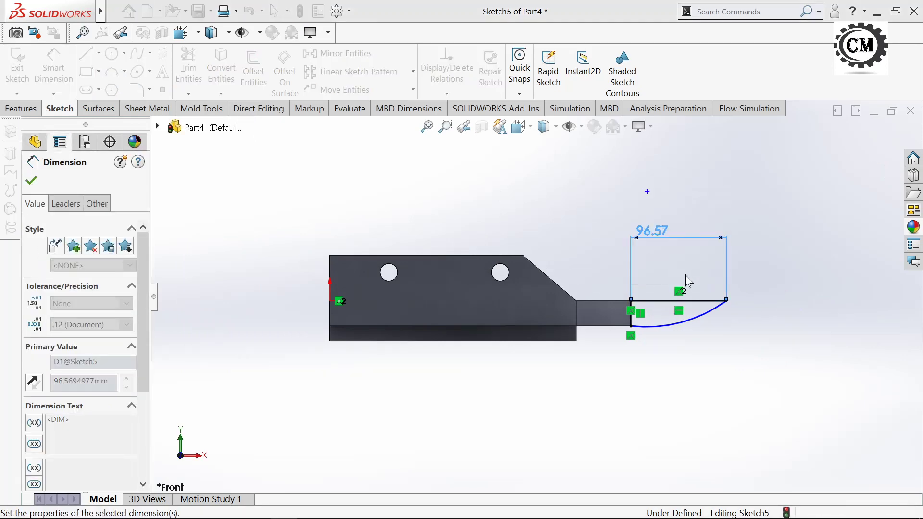
{"action": "scroll", "coordinate": [693, 284], "scroll_direction": "down", "scroll_amount": 3}
{"action": "scroll", "coordinate": [687, 303], "scroll_direction": "down", "scroll_amount": 2}
Dimension the arc radius to R190.24 mm, fully defining the sketch
{"action": "left_click", "coordinate": [638, 356]}
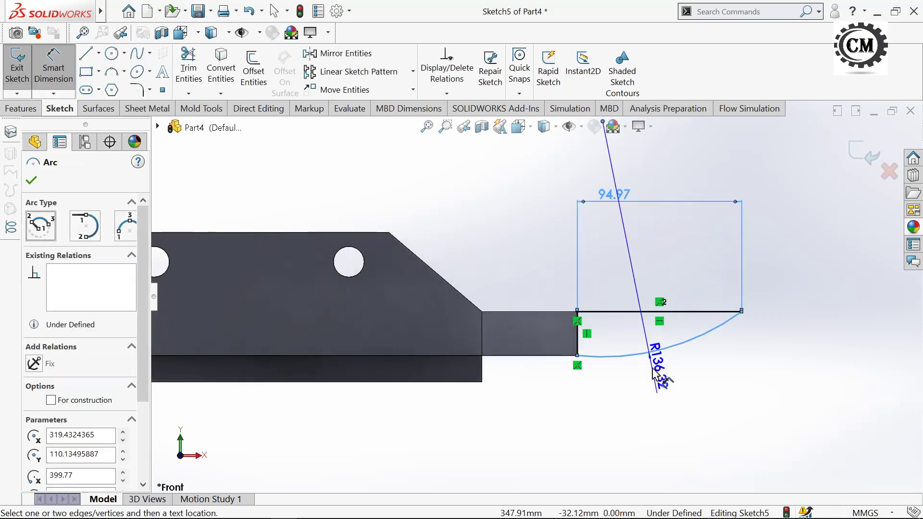
{"action": "left_click", "coordinate": [654, 373]}
{"action": "type", "text": "190.24"}
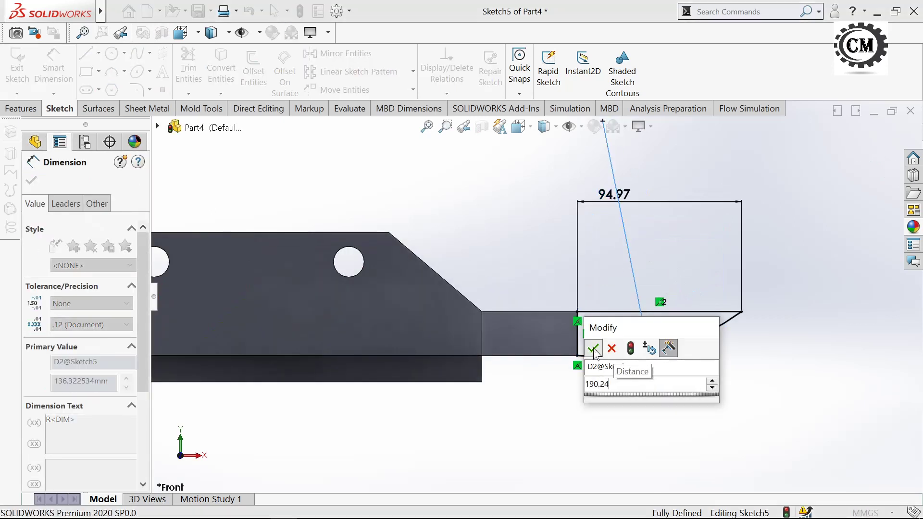
{"action": "left_click", "coordinate": [593, 348]}
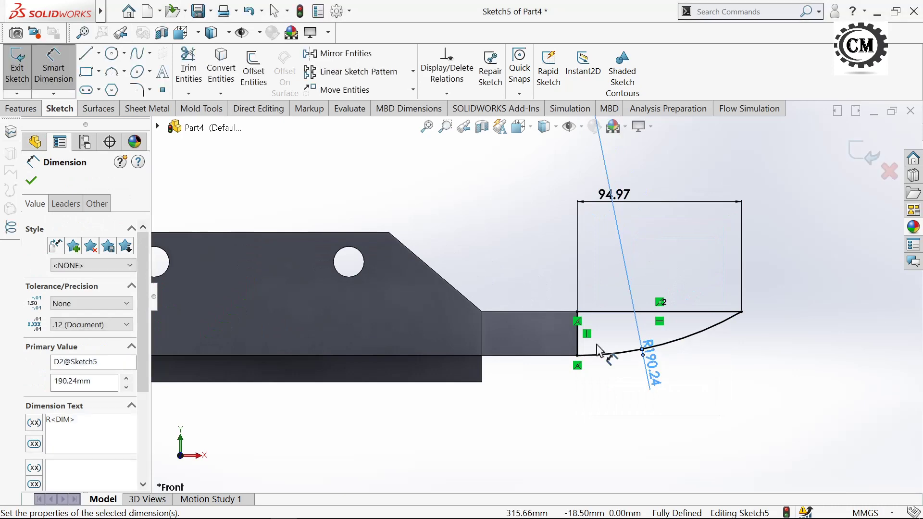
{"action": "scroll", "coordinate": [537, 297], "scroll_direction": "up", "scroll_amount": 3}
{"action": "left_click", "coordinate": [31, 181]}
{"action": "key", "text": "Escape"}
Extrude the nose sketch with Direction 1 set Up To Surface at the block's side face
{"action": "mouse_move", "coordinate": [431, 186]}
{"action": "middle_mouse_down"}
{"action": "mouse_move", "coordinate": [360, 202]}
{"action": "mouse_move", "coordinate": [380, 229]}
{"action": "middle_mouse_up"}
{"action": "left_click", "coordinate": [21, 106]}
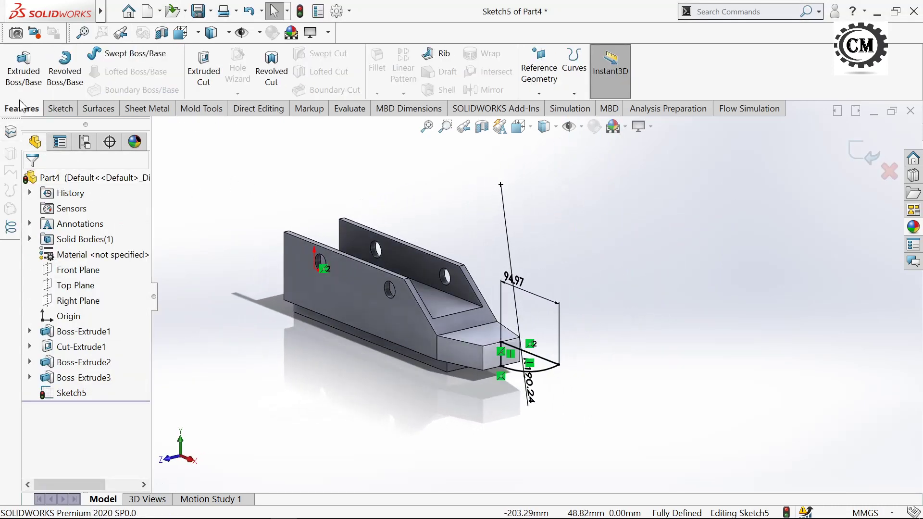
{"action": "left_click", "coordinate": [24, 74]}
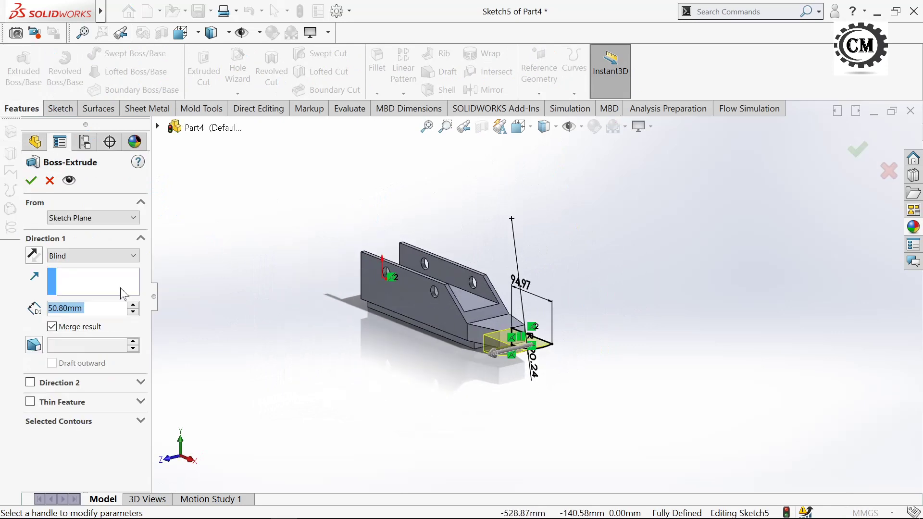
{"action": "left_click", "coordinate": [96, 256]}
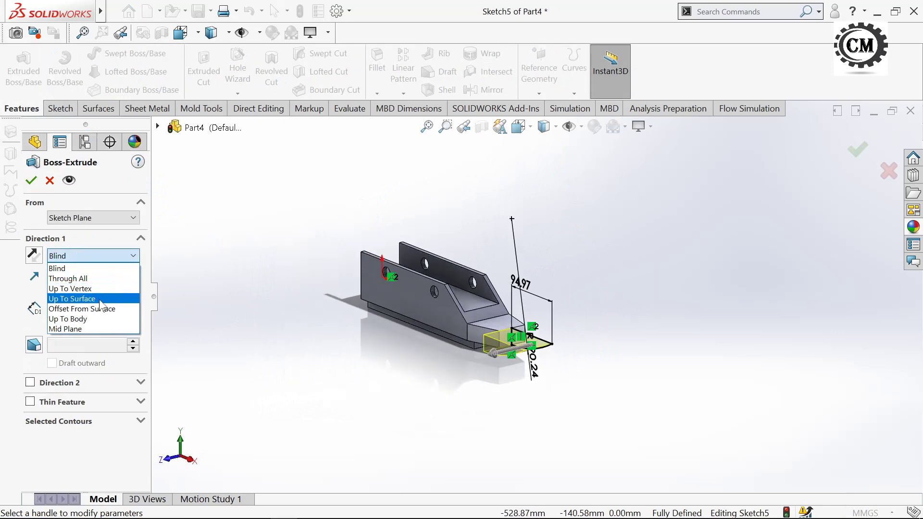
{"action": "left_click", "coordinate": [77, 298]}
{"action": "scroll", "coordinate": [469, 368], "scroll_direction": "down", "scroll_amount": 3}
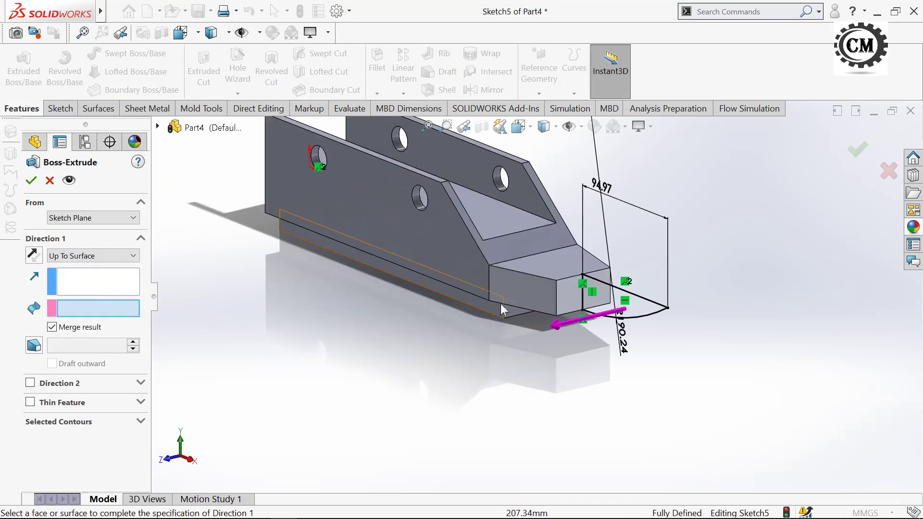
{"action": "left_click", "coordinate": [540, 290]}
{"action": "scroll", "coordinate": [532, 292], "scroll_direction": "up", "scroll_amount": 2}
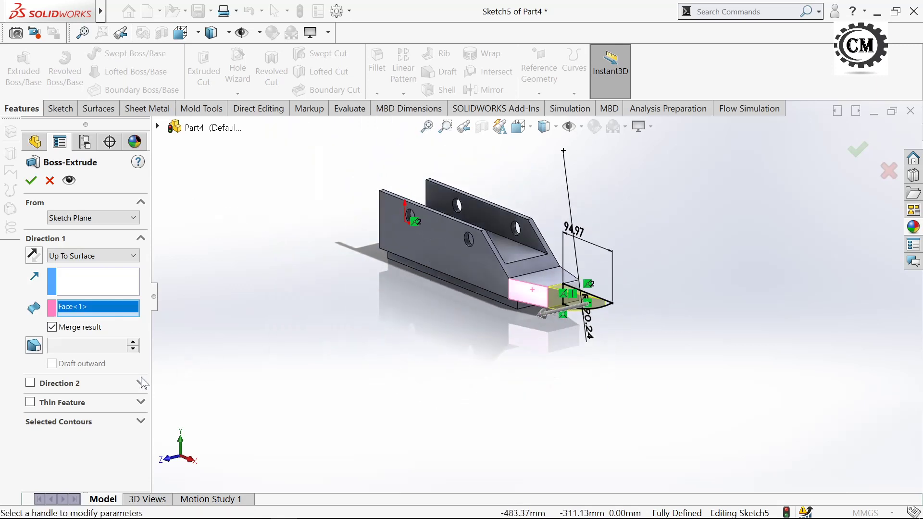
Set Direction 2 Up To Surface at the opposite side face and accept Boss-Extrude4
{"action": "left_click", "coordinate": [31, 383]}
{"action": "left_click", "coordinate": [72, 399]}
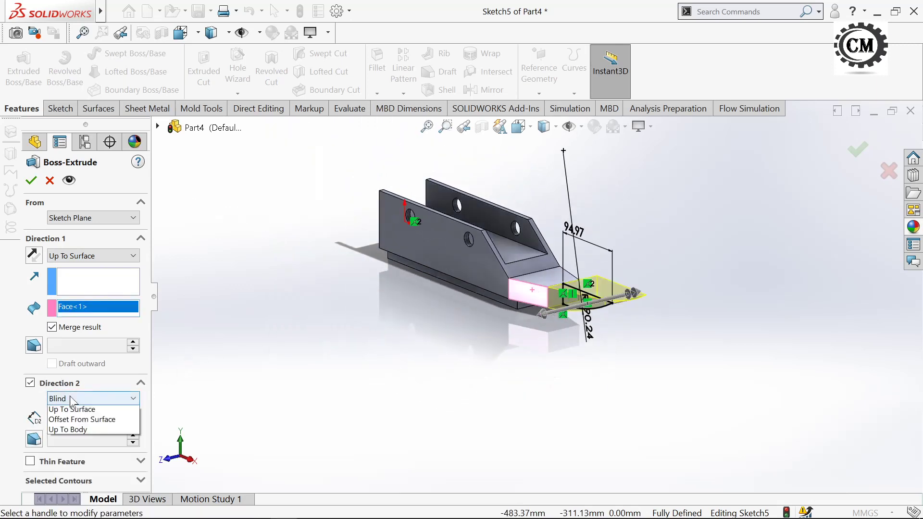
{"action": "left_click", "coordinate": [82, 447]}
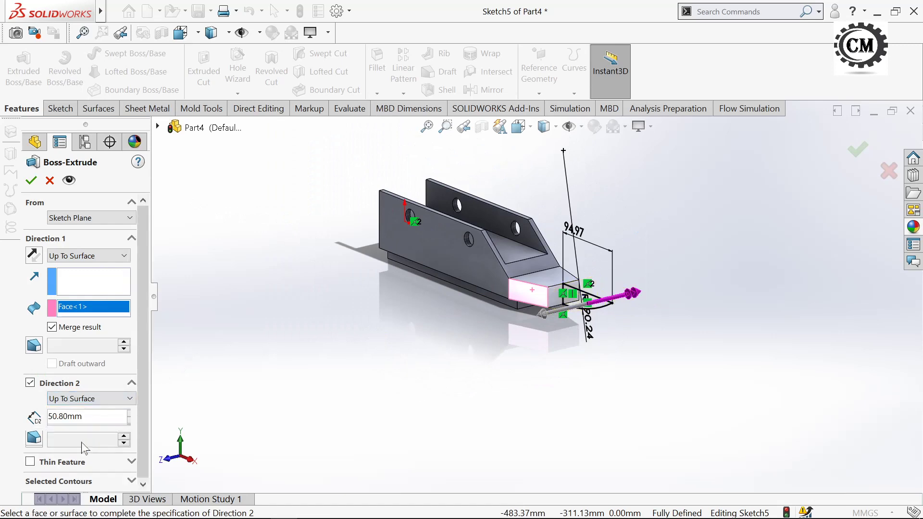
{"action": "mouse_move", "coordinate": [529, 370]}
{"action": "middle_mouse_down"}
{"action": "mouse_move", "coordinate": [466, 381]}
{"action": "mouse_move", "coordinate": [482, 294]}
{"action": "mouse_move", "coordinate": [515, 340]}
{"action": "middle_mouse_up"}
{"action": "left_click", "coordinate": [495, 323]}
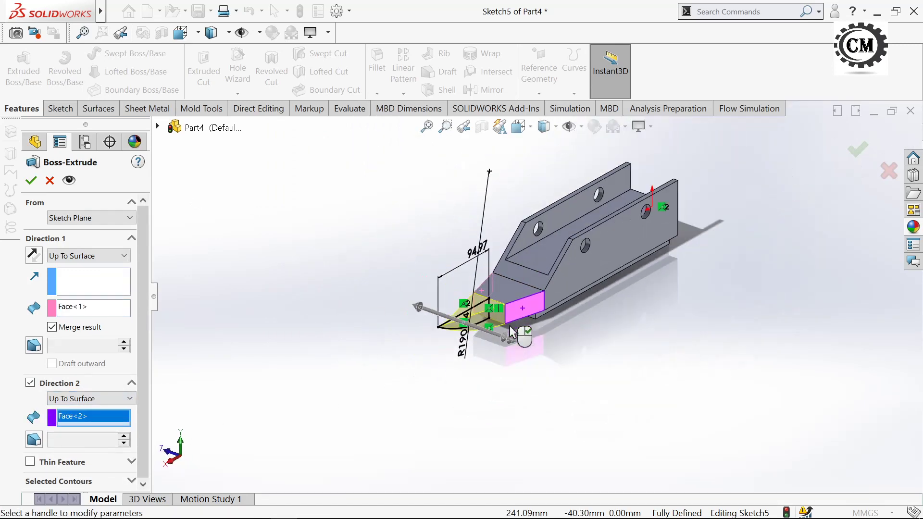
{"action": "left_click", "coordinate": [31, 180]}
{"action": "mouse_move", "coordinate": [344, 336]}
{"action": "middle_mouse_down"}
{"action": "mouse_move", "coordinate": [344, 354]}
{"action": "mouse_move", "coordinate": [386, 343]}
{"action": "mouse_move", "coordinate": [449, 289]}
{"action": "mouse_move", "coordinate": [418, 214]}
{"action": "mouse_move", "coordinate": [433, 231]}
{"action": "mouse_move", "coordinate": [433, 256]}
{"action": "mouse_move", "coordinate": [387, 333]}
{"action": "mouse_move", "coordinate": [391, 354]}
{"action": "middle_mouse_up"}
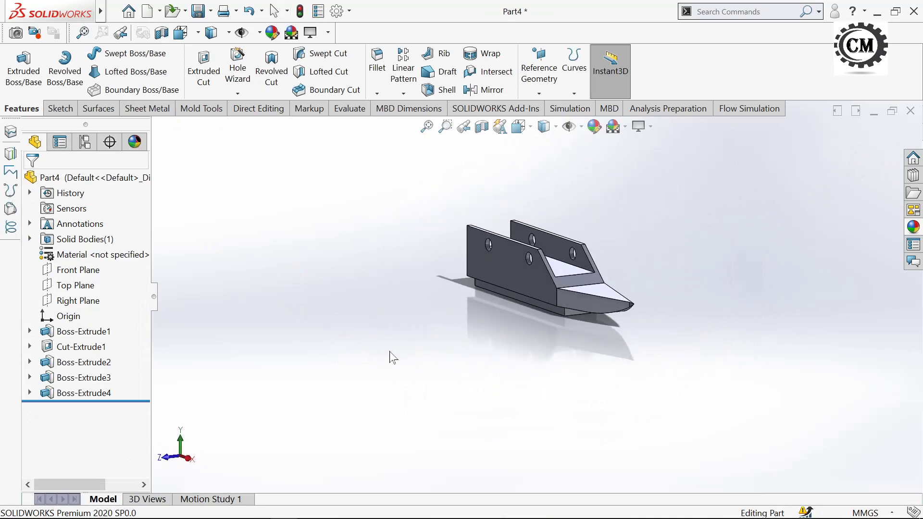
Start a new sketch on the long base boss face and view it Normal To
{"action": "scroll", "coordinate": [392, 317], "scroll_direction": "down", "scroll_amount": 3}
{"action": "middle_click_drag", "start_coordinate": [394, 285], "coordinate": [379, 289]}
{"action": "scroll", "coordinate": [422, 373], "scroll_direction": "down", "scroll_amount": 2}
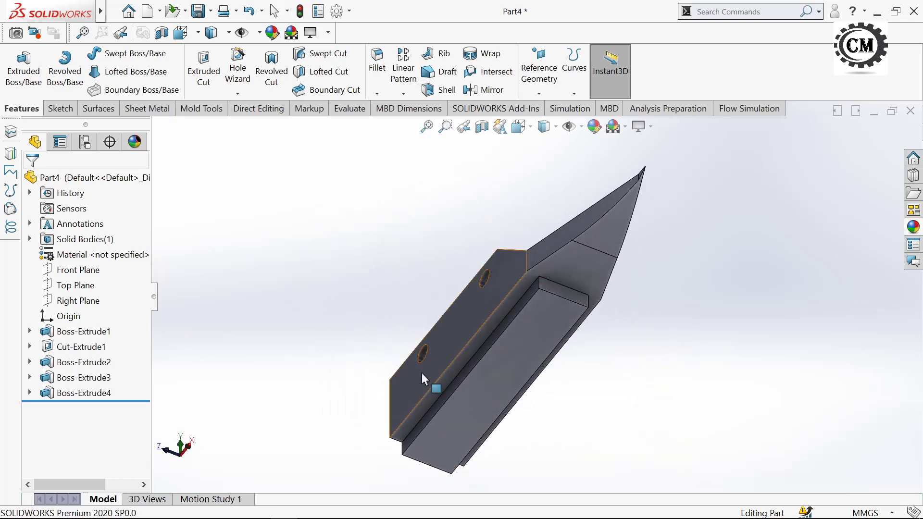
{"action": "left_click", "coordinate": [425, 395]}
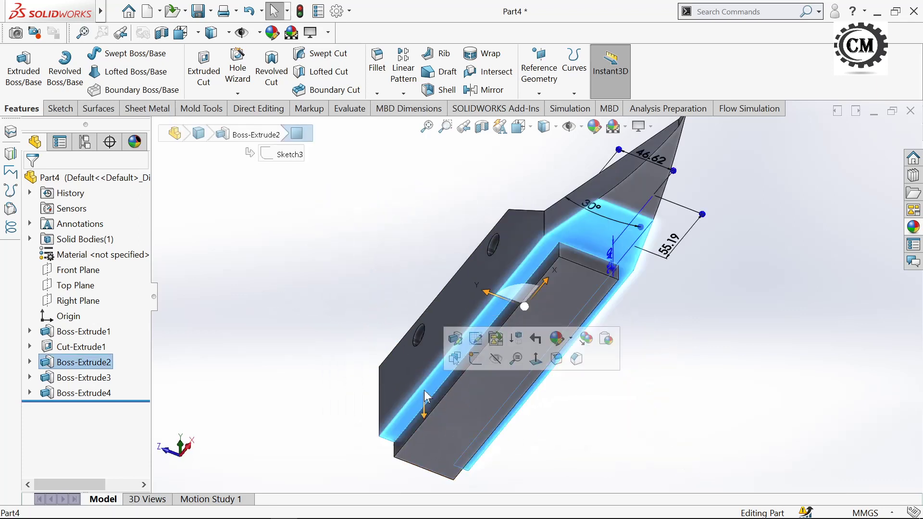
{"action": "left_click", "coordinate": [475, 358]}
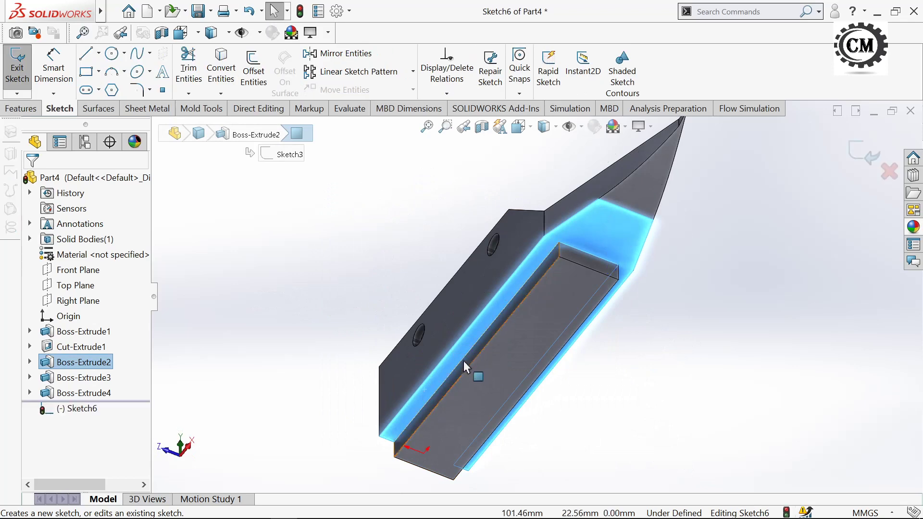
{"action": "left_click", "coordinate": [518, 127]}
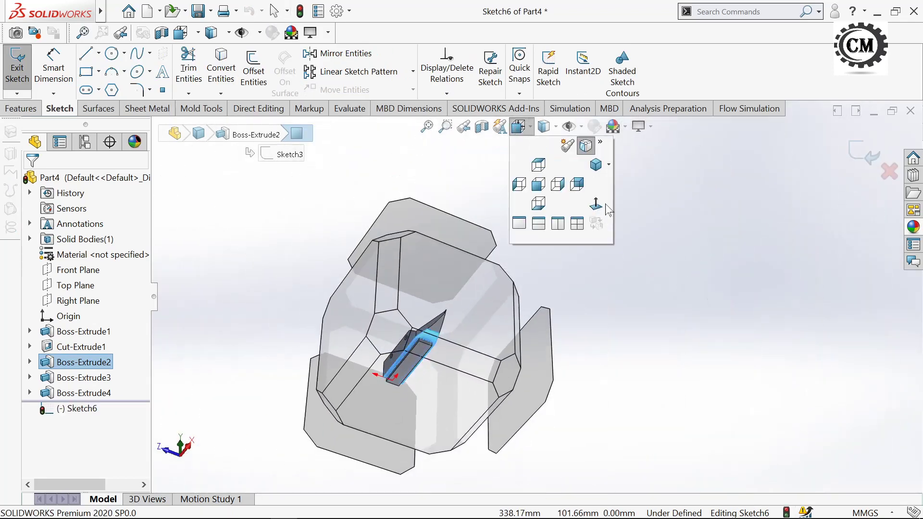
{"action": "left_click", "coordinate": [596, 204]}
{"action": "scroll", "coordinate": [392, 256], "scroll_direction": "down", "scroll_amount": 3}
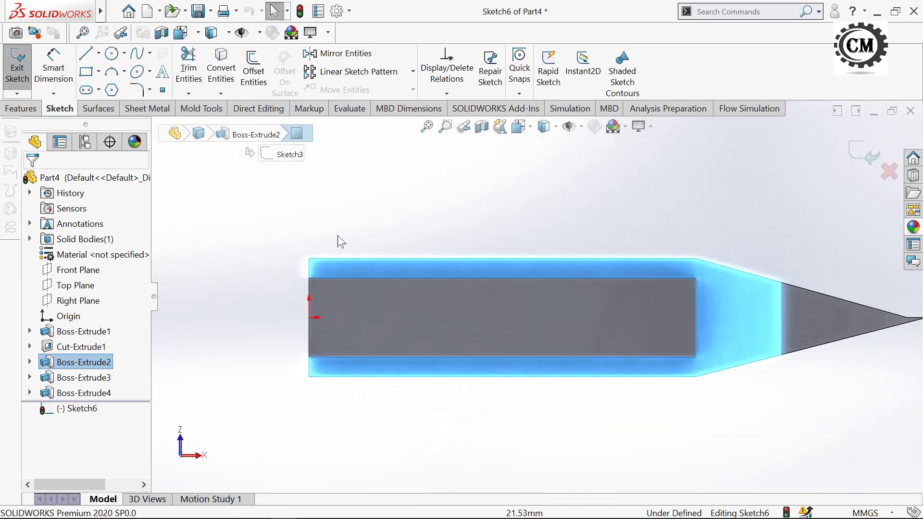
Draw the fin's short first edge, long upward edge and horizontal top edge
{"action": "left_click", "coordinate": [88, 58]}
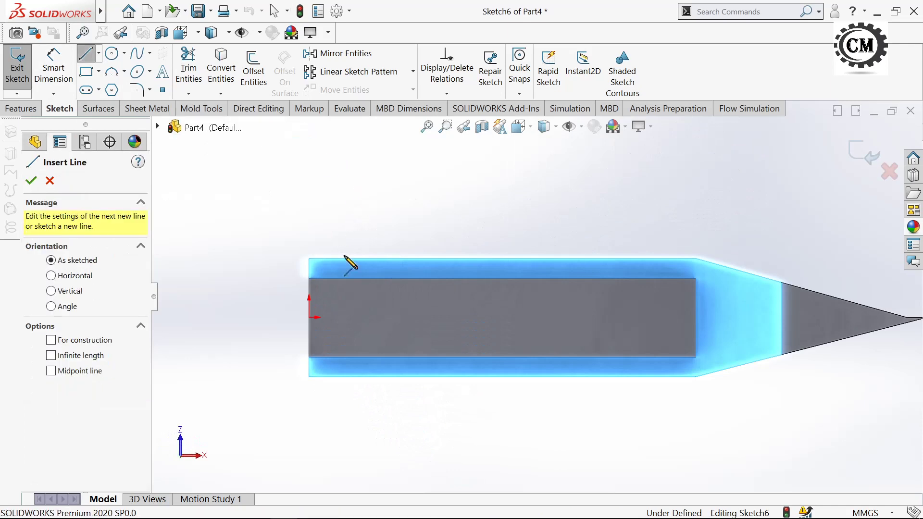
{"action": "scroll", "coordinate": [336, 278], "scroll_direction": "down", "scroll_amount": 2}
{"action": "scroll", "coordinate": [385, 301], "scroll_direction": "up", "scroll_amount": 2}
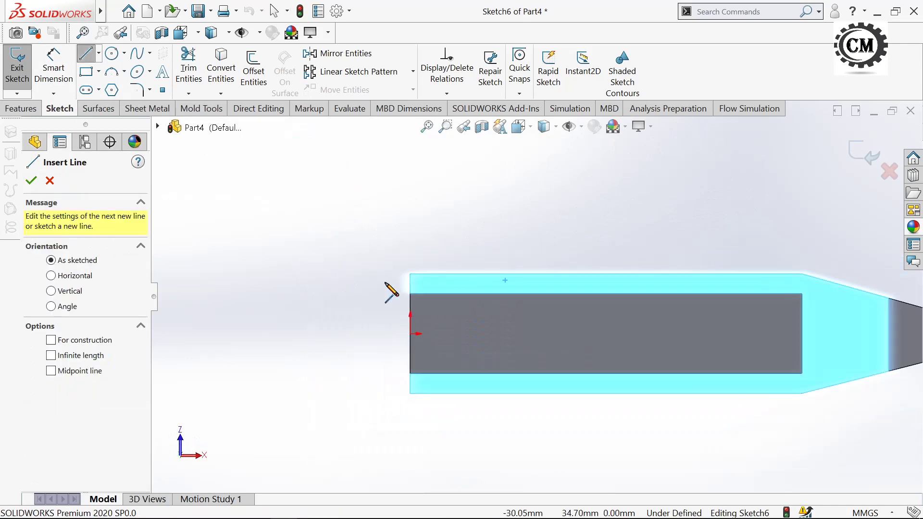
{"action": "left_click", "coordinate": [410, 274]}
{"action": "left_click", "coordinate": [435, 226]}
{"action": "scroll", "coordinate": [439, 217], "scroll_direction": "up", "scroll_amount": 2}
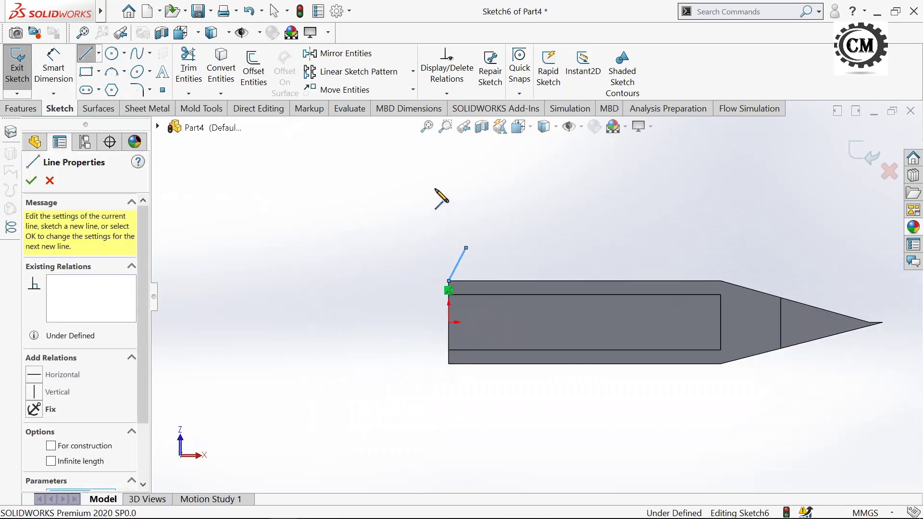
{"action": "scroll", "coordinate": [438, 183], "scroll_direction": "down", "scroll_amount": 1}
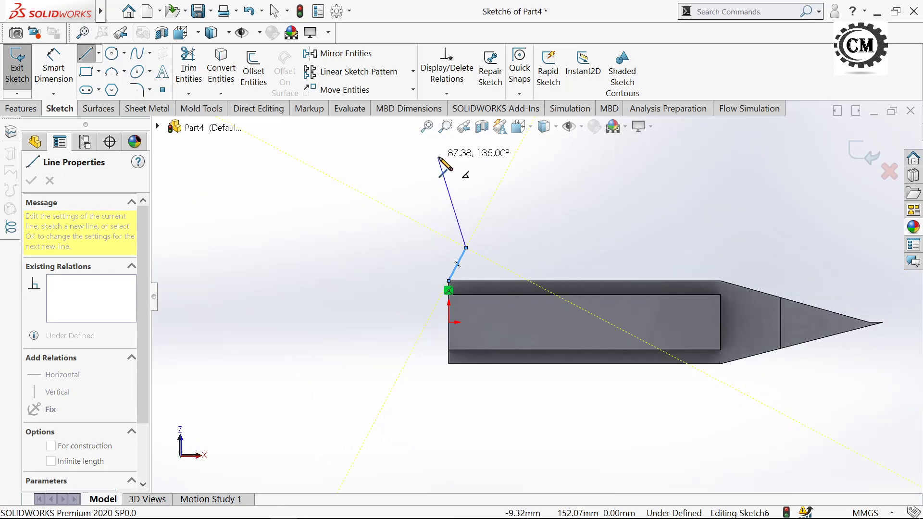
{"action": "left_click", "coordinate": [449, 157]}
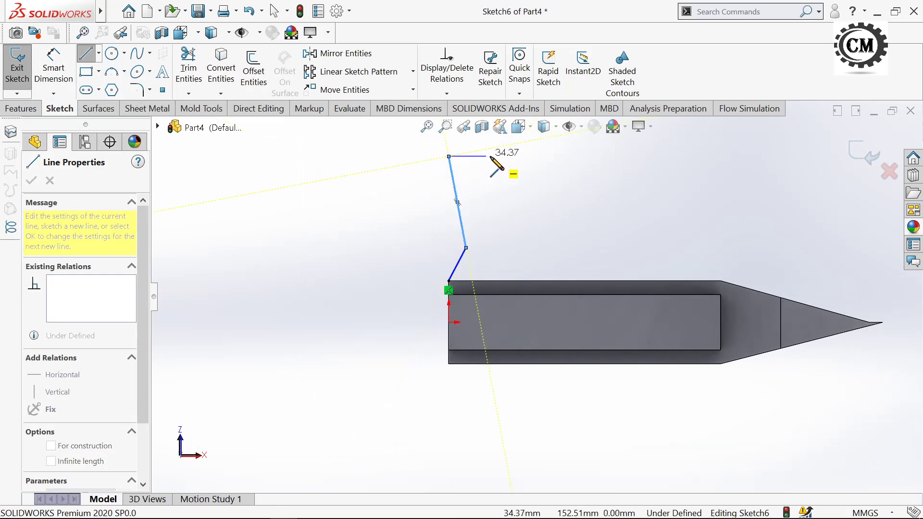
{"action": "left_click", "coordinate": [483, 156]}
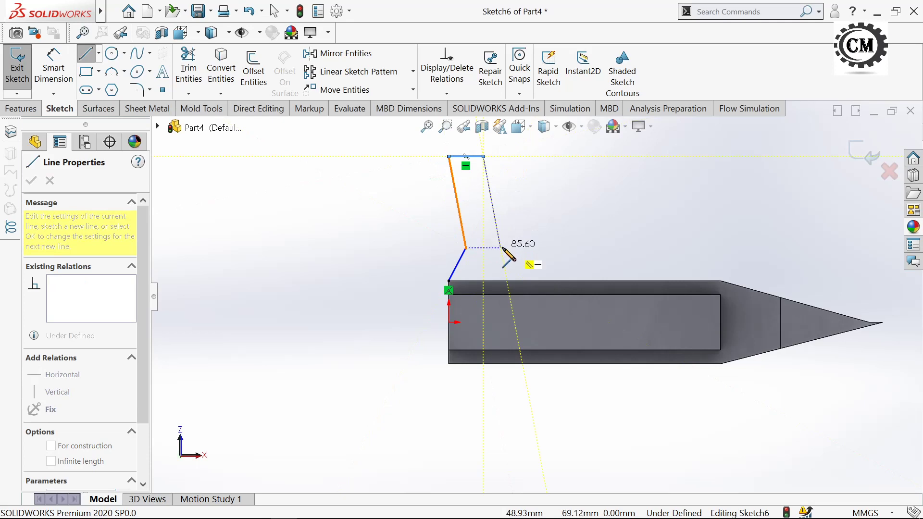
Draw the fin's right edge down and close the outline along the body's top edge
{"action": "left_click", "coordinate": [501, 248]}
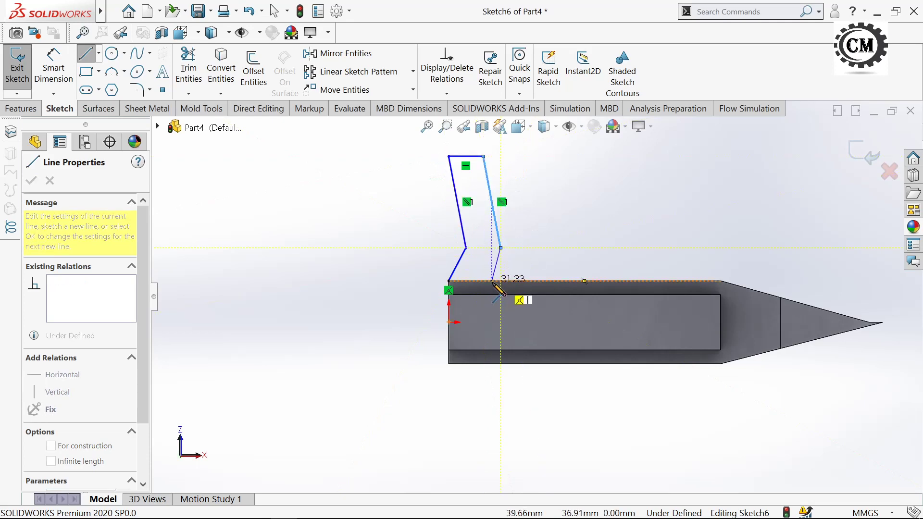
{"action": "scroll", "coordinate": [498, 282], "scroll_direction": "down", "scroll_amount": 5}
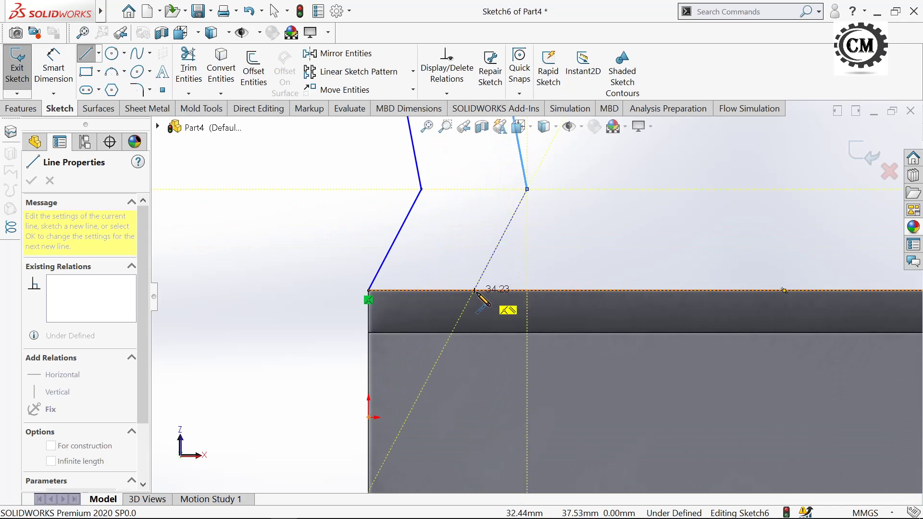
{"action": "left_click", "coordinate": [475, 291]}
{"action": "left_click", "coordinate": [368, 290]}
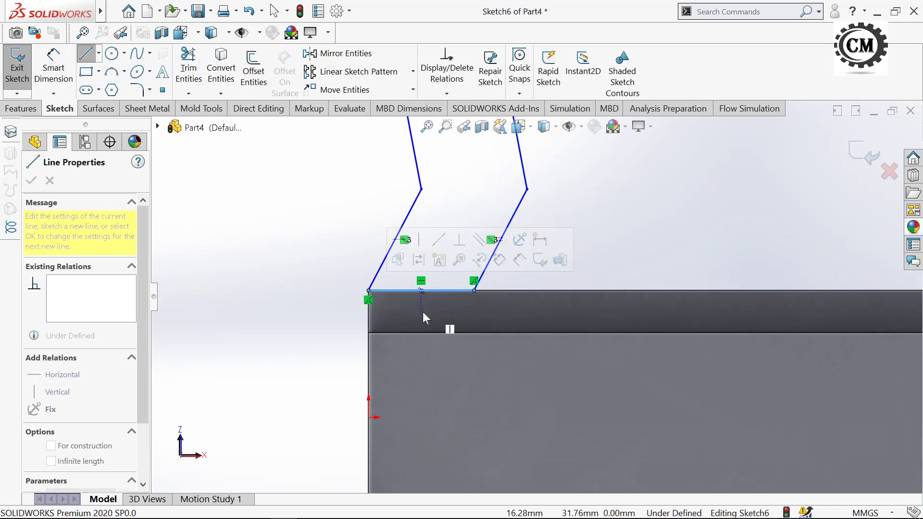
{"action": "scroll", "coordinate": [425, 315], "scroll_direction": "up", "scroll_amount": 3}
{"action": "key", "text": "Escape"}
Dimension the fin sketch's top edge to 75.33 mm
{"action": "left_click", "coordinate": [53, 68]}
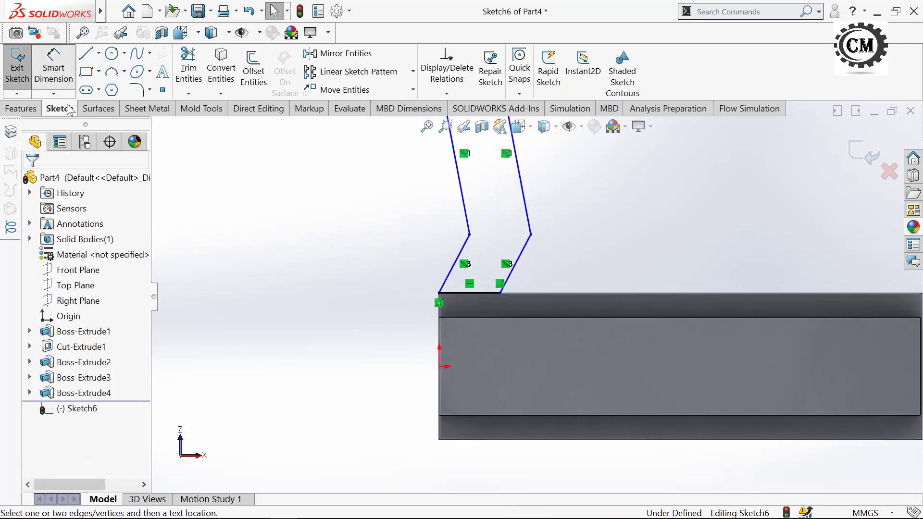
{"action": "scroll", "coordinate": [500, 269], "scroll_direction": "up", "scroll_amount": 3}
{"action": "scroll", "coordinate": [489, 231], "scroll_direction": "down", "scroll_amount": 2}
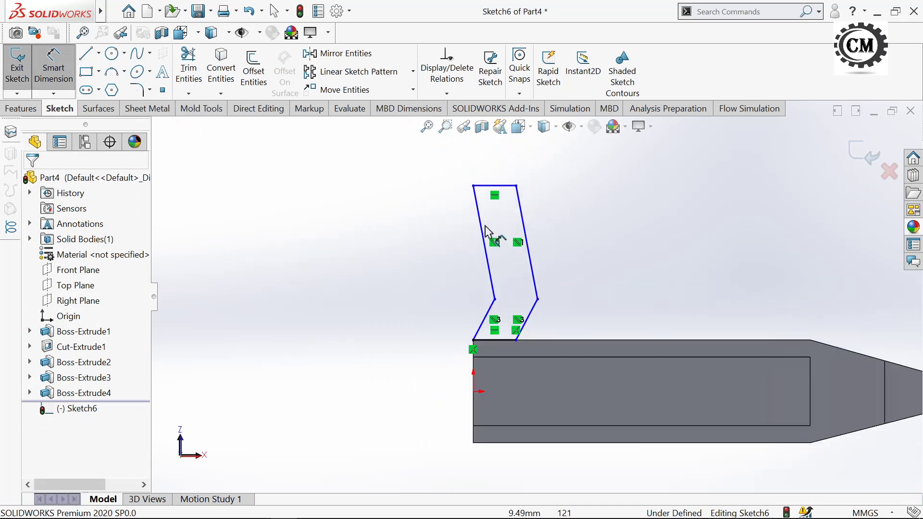
{"action": "left_click", "coordinate": [493, 186]}
{"action": "left_click", "coordinate": [489, 158]}
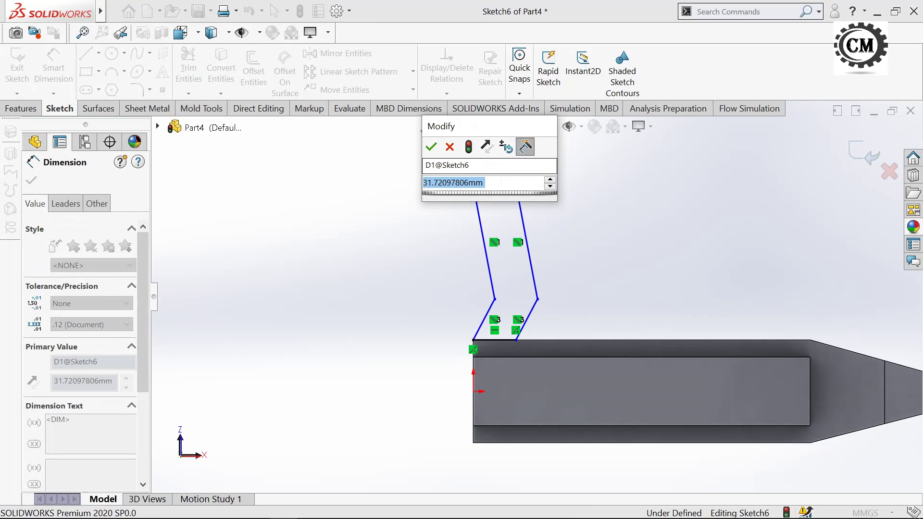
{"action": "type", "text": "75.33"}
{"action": "left_click", "coordinate": [431, 147]}
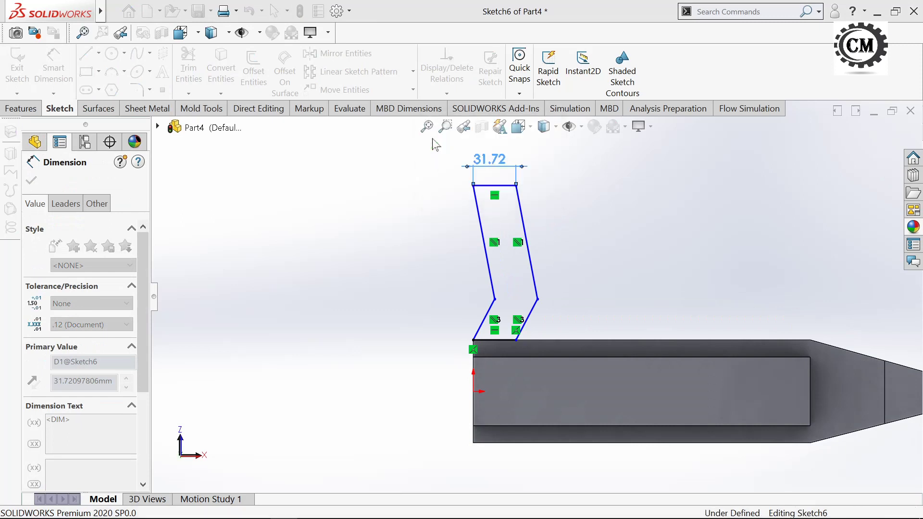
Add a 30° angle dimension between the lower-left slanted edge and the bottom edge
{"action": "scroll", "coordinate": [535, 307], "scroll_direction": "down", "scroll_amount": 1}
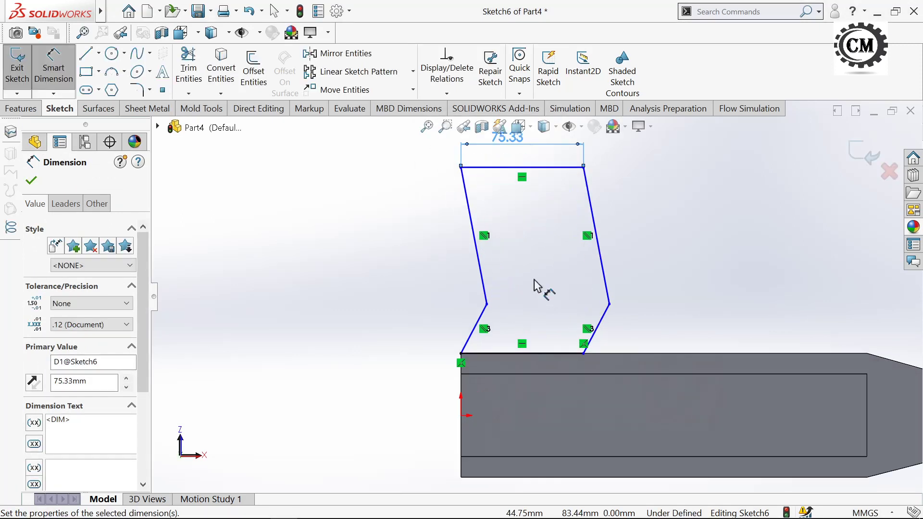
{"action": "scroll", "coordinate": [539, 288], "scroll_direction": "up", "scroll_amount": 1}
{"action": "scroll", "coordinate": [531, 298], "scroll_direction": "down", "scroll_amount": 2}
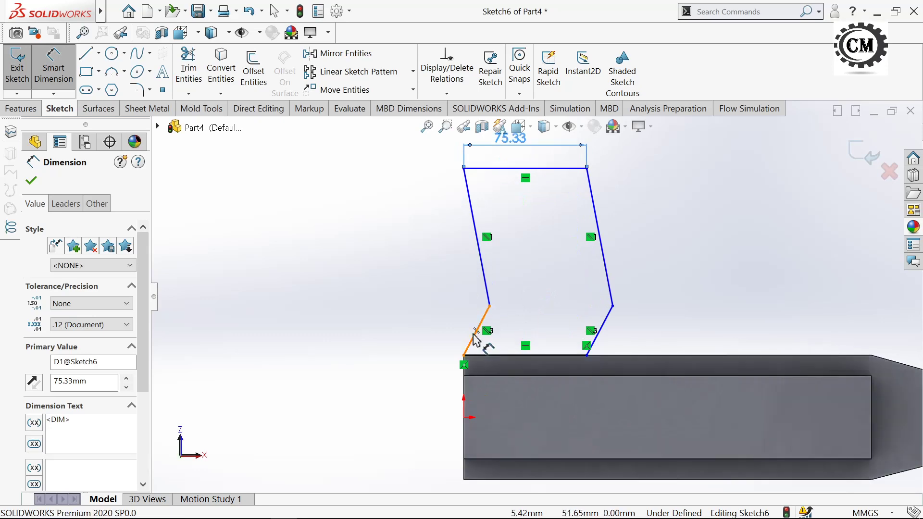
{"action": "left_click", "coordinate": [474, 339]}
{"action": "left_click", "coordinate": [486, 355]}
{"action": "left_click", "coordinate": [512, 340]}
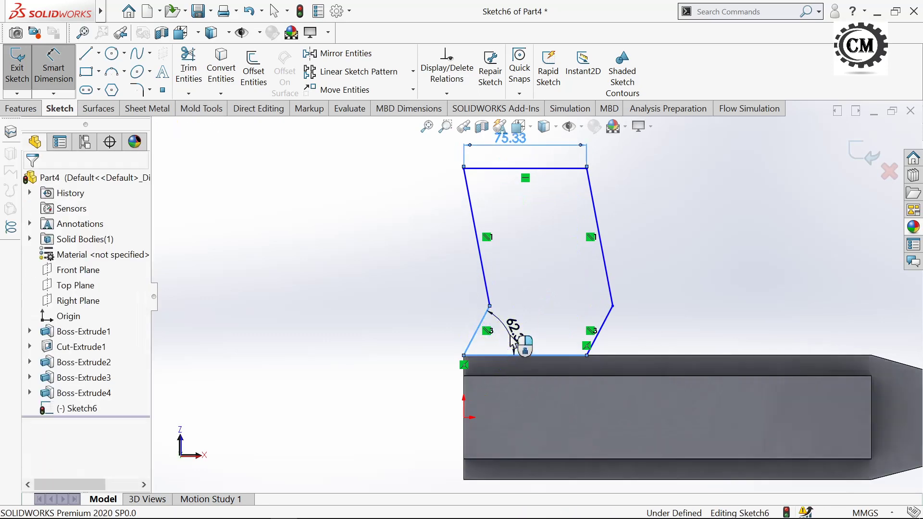
{"action": "type", "text": "30"}
{"action": "left_click", "coordinate": [451, 316]}
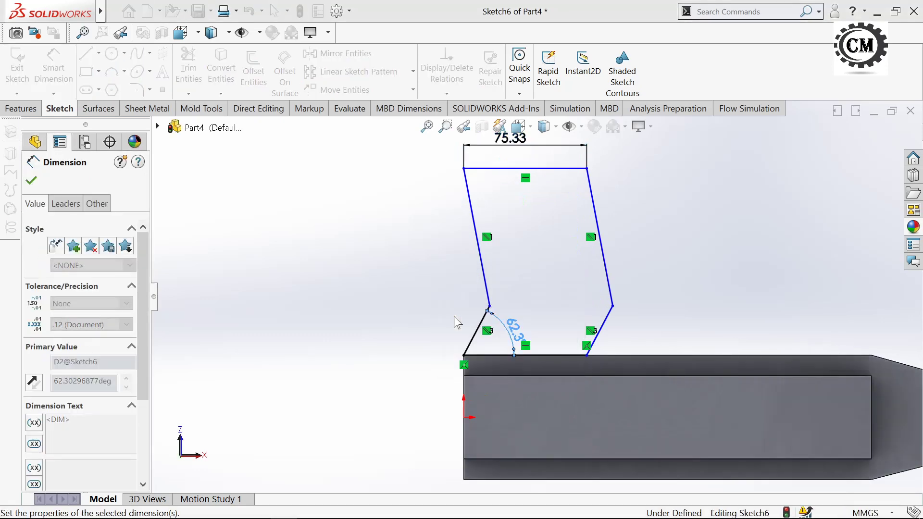
{"action": "scroll", "coordinate": [577, 310], "scroll_direction": "down", "scroll_amount": 1}
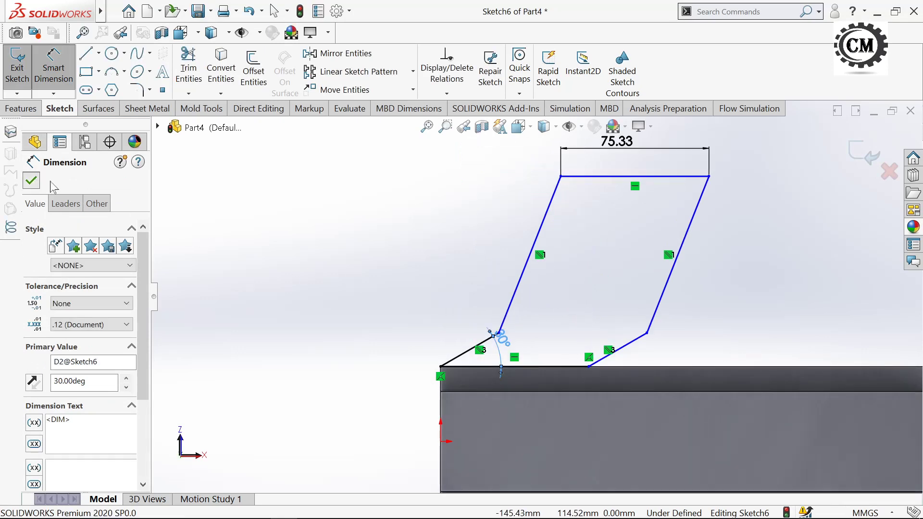
{"action": "left_click", "coordinate": [31, 181]}
{"action": "key", "text": "Escape"}
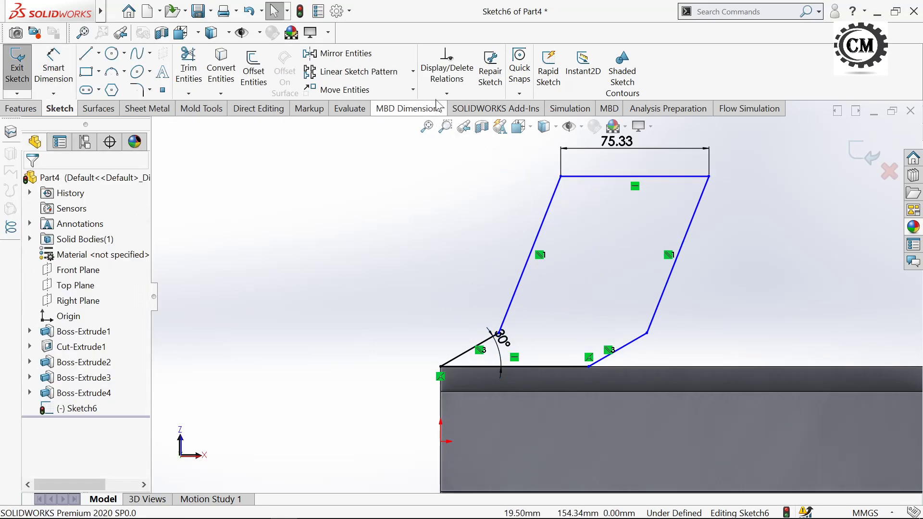
Add a Vertical relation between the fin's top-left and bottom-left corner points
{"action": "left_click", "coordinate": [446, 94]}
{"action": "right_click_drag", "start_coordinate": [471, 129], "coordinate": [555, 183]}
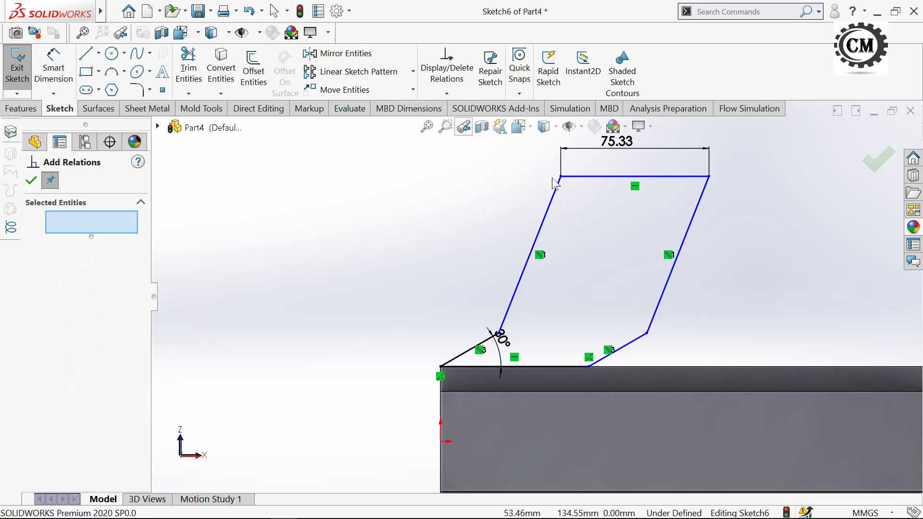
{"action": "left_click", "coordinate": [562, 177]}
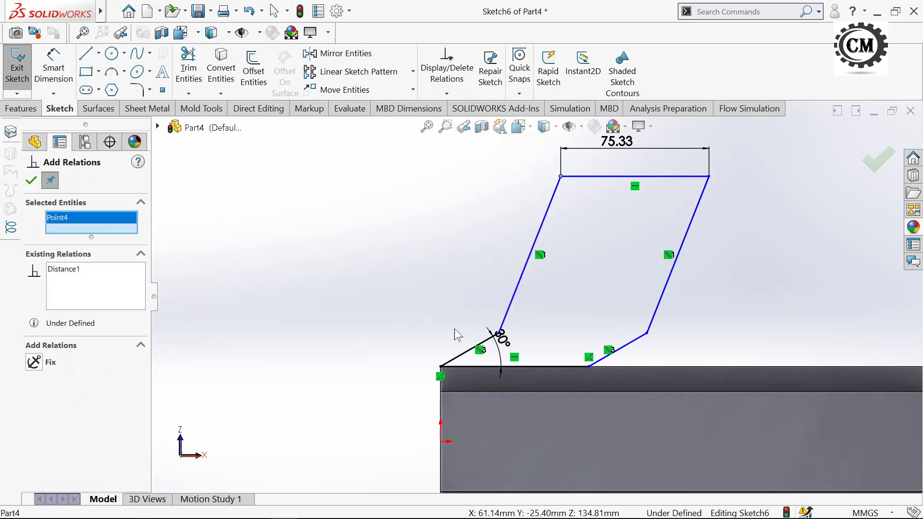
{"action": "left_click", "coordinate": [440, 366]}
{"action": "left_click", "coordinate": [40, 394]}
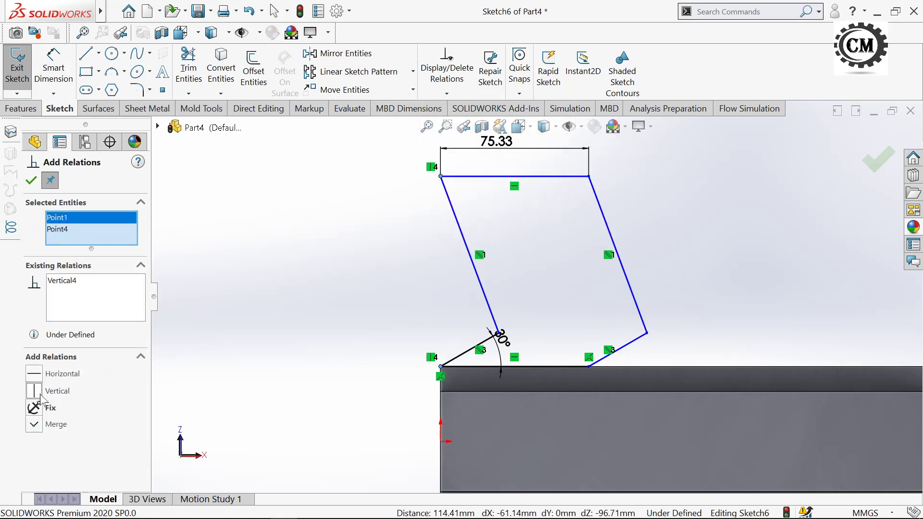
{"action": "left_click", "coordinate": [30, 181]}
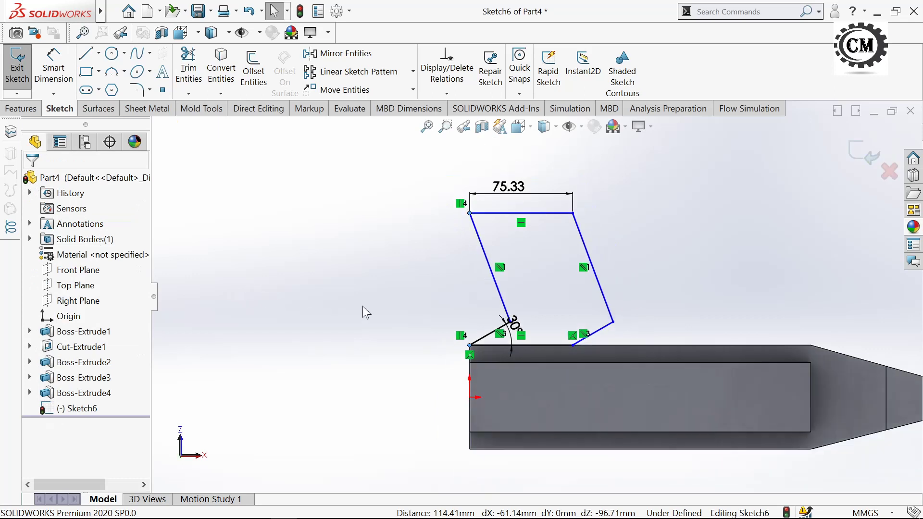
Dimension the fin's top edge height from the origin as 304.8/2 (152.40 mm)
{"action": "left_click", "coordinate": [53, 68]}
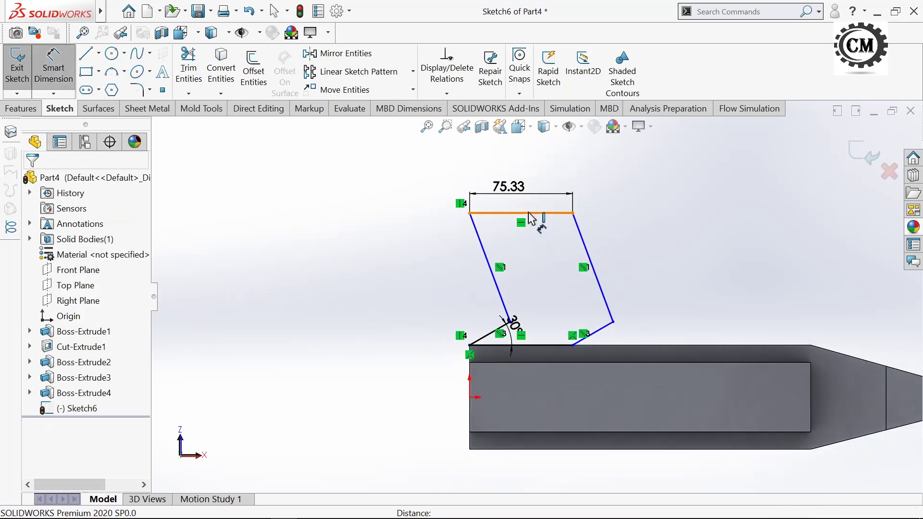
{"action": "left_click", "coordinate": [545, 214]}
{"action": "left_click", "coordinate": [470, 398]}
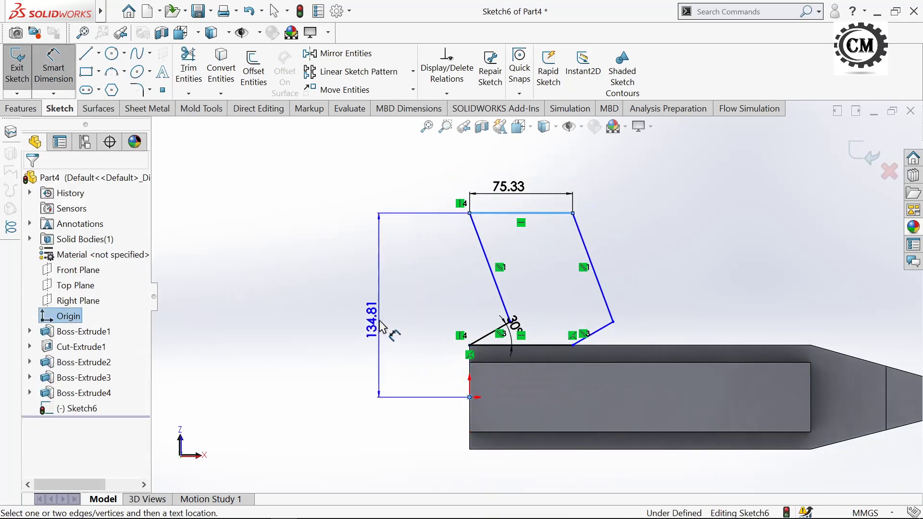
{"action": "left_click", "coordinate": [383, 327]}
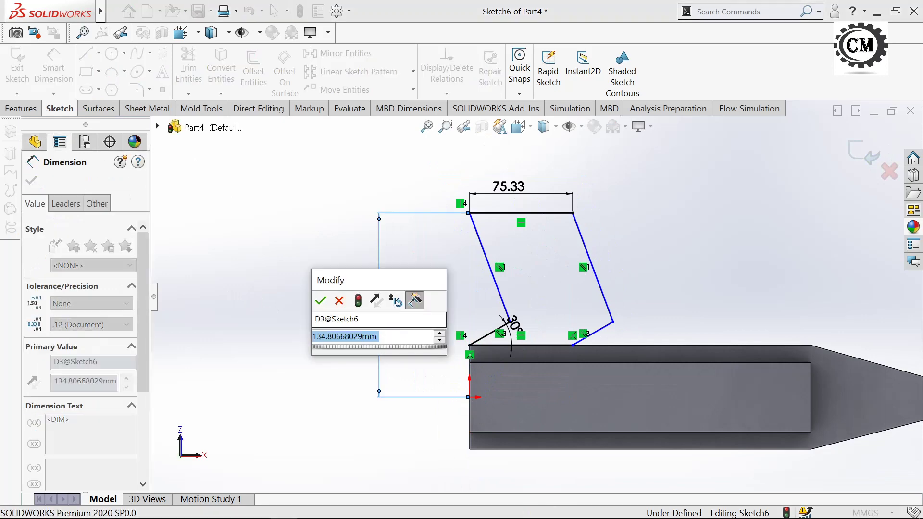
{"action": "type", "text": "304.8/2"}
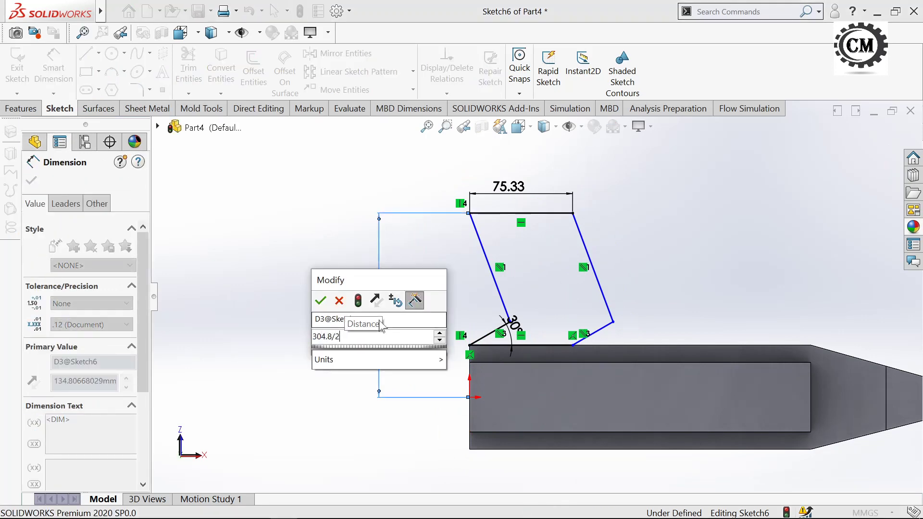
{"action": "left_click", "coordinate": [321, 300]}
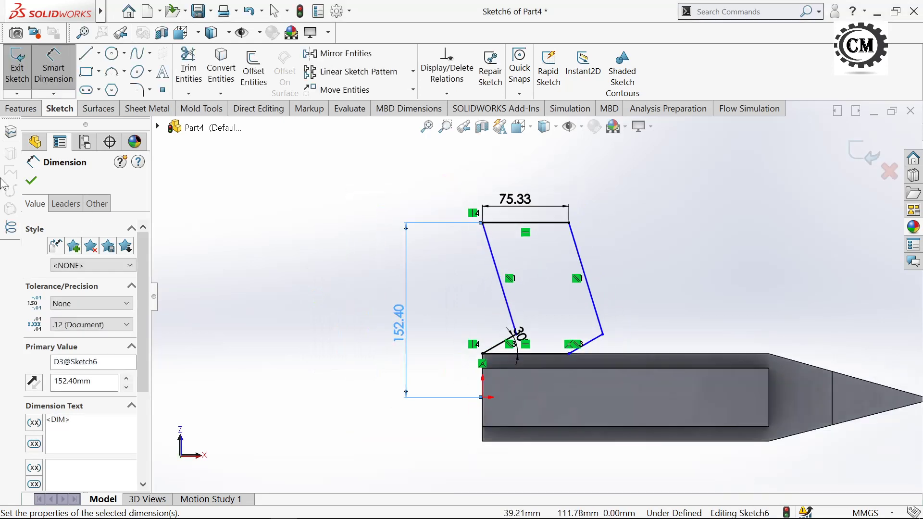
{"action": "left_click", "coordinate": [33, 180]}
Dimension the left edge's top endpoint 114.30 mm horizontally from the origin
{"action": "scroll", "coordinate": [554, 315], "scroll_direction": "down", "scroll_amount": 1}
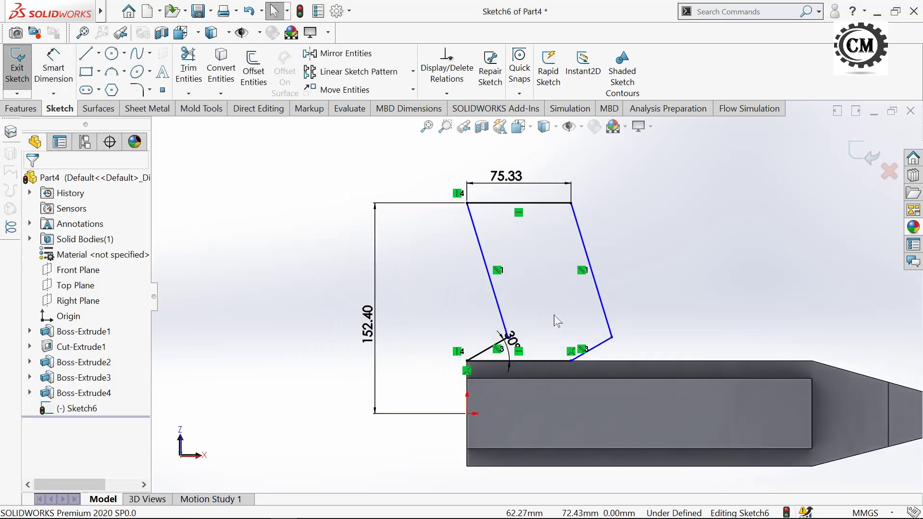
{"action": "scroll", "coordinate": [554, 316], "scroll_direction": "up", "scroll_amount": 1}
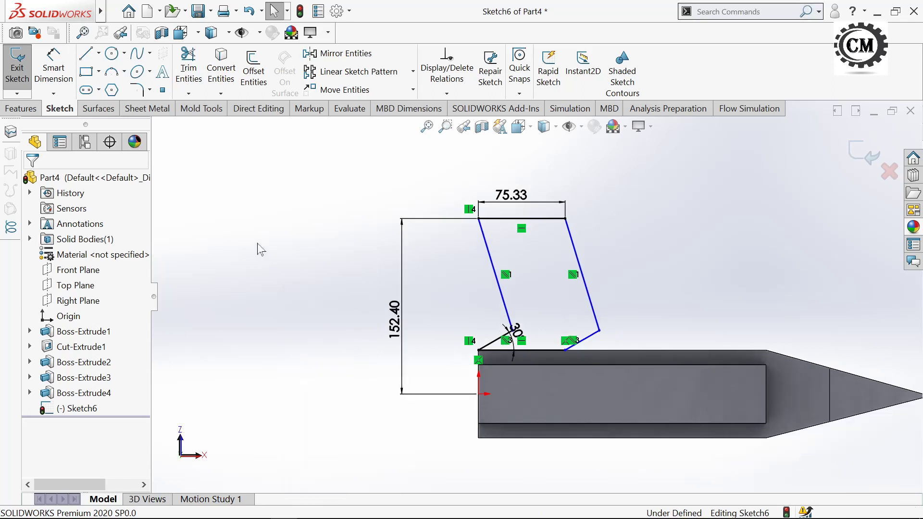
{"action": "left_click", "coordinate": [57, 73]}
{"action": "left_click", "coordinate": [600, 332]}
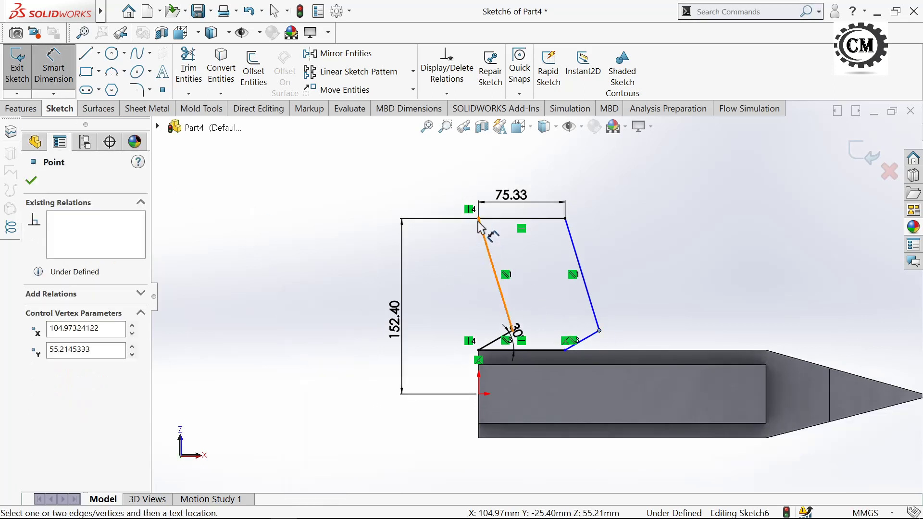
{"action": "left_click", "coordinate": [479, 219]}
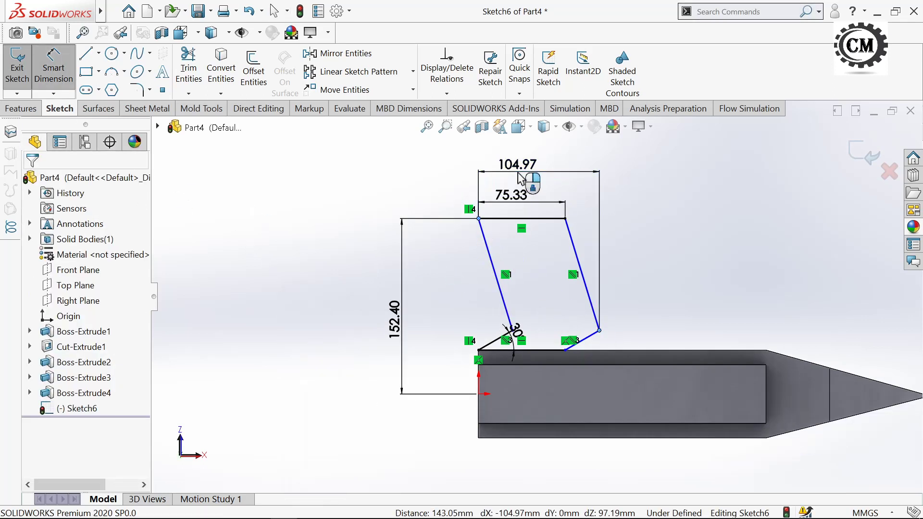
{"action": "left_click", "coordinate": [531, 179]}
{"action": "type", "text": "114.3"}
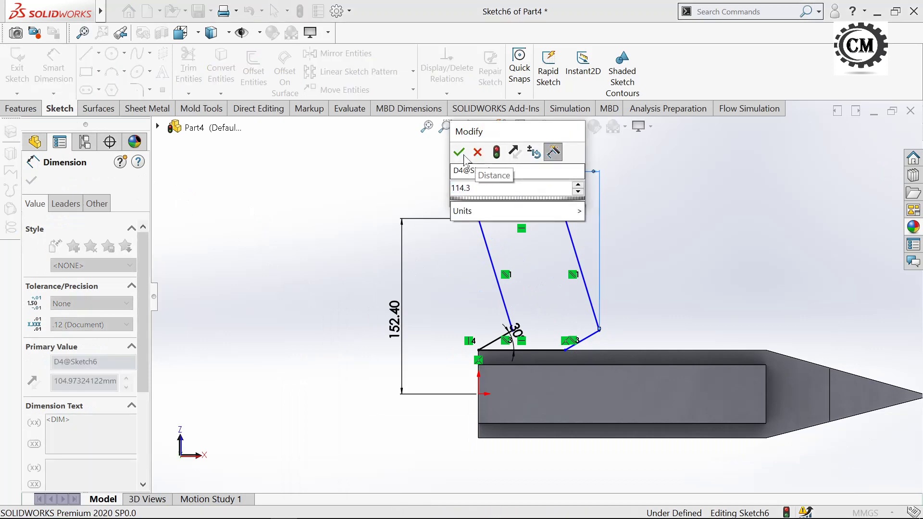
{"action": "left_click", "coordinate": [459, 153]}
{"action": "scroll", "coordinate": [540, 305], "scroll_direction": "down", "scroll_amount": 2}
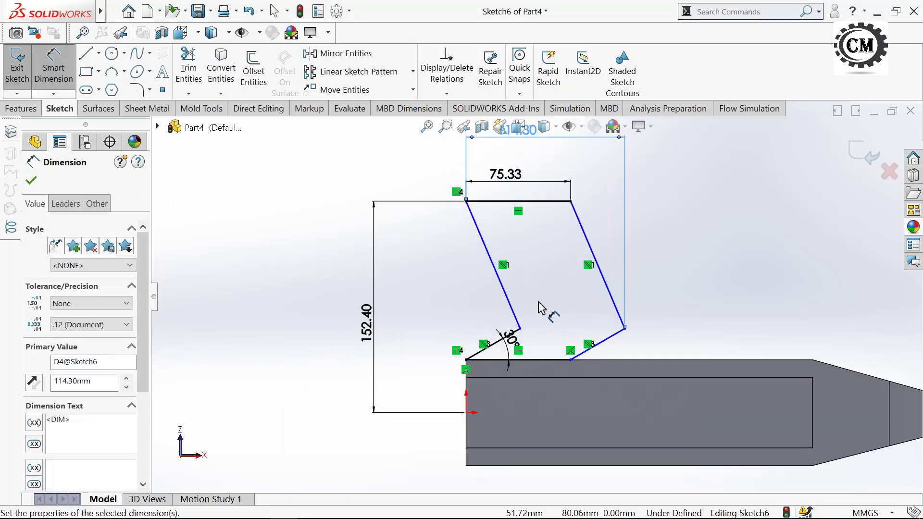
{"action": "scroll", "coordinate": [539, 308], "scroll_direction": "up", "scroll_amount": 2}
{"action": "left_click", "coordinate": [31, 181]}
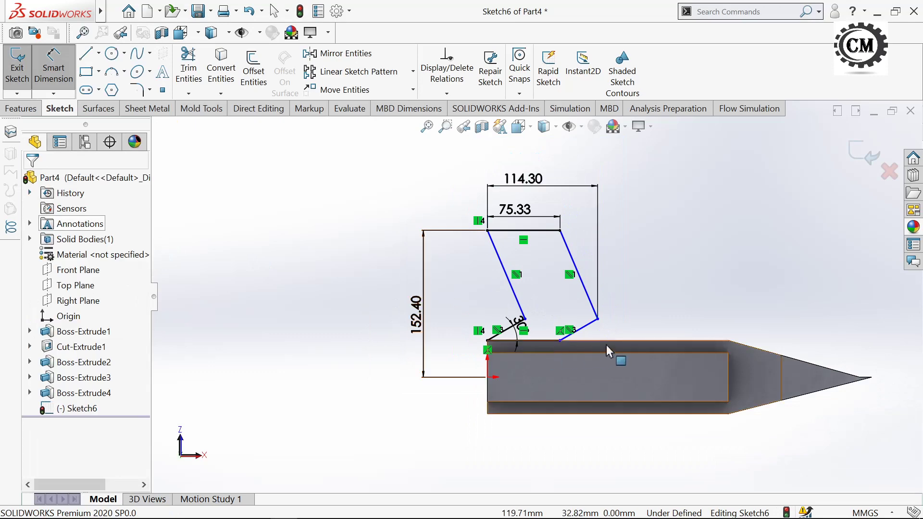
Try a 30° angle between the slanted fin line and body edge, discarding it as over-defining
{"action": "scroll", "coordinate": [606, 344], "scroll_direction": "down", "scroll_amount": 2}
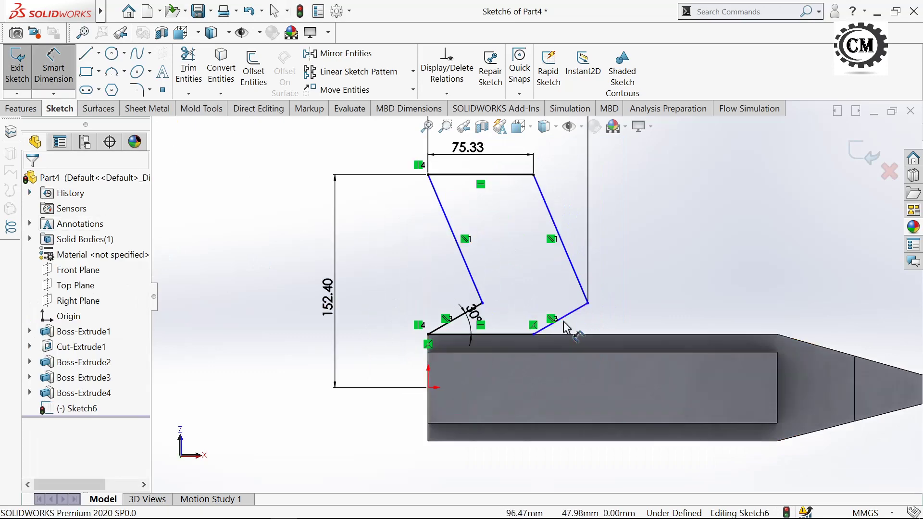
{"action": "left_click", "coordinate": [581, 332]}
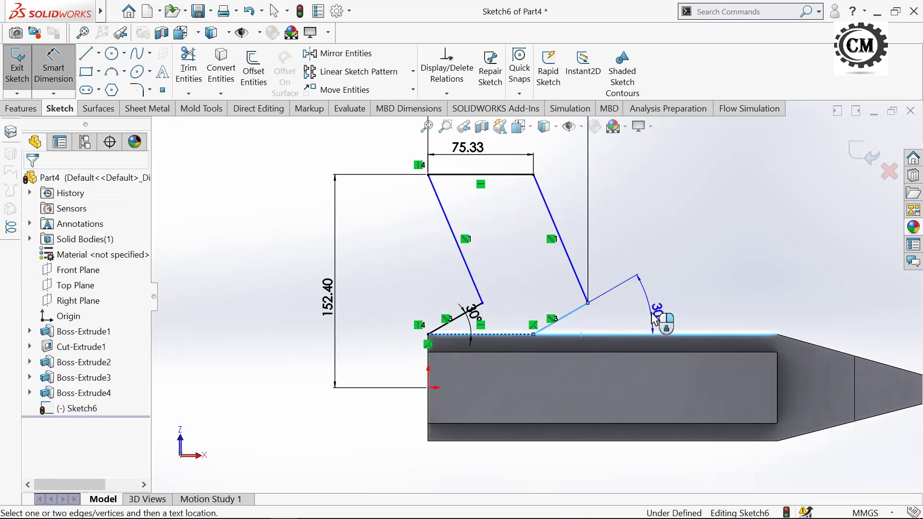
{"action": "left_click", "coordinate": [659, 319]}
{"action": "left_click", "coordinate": [816, 366]}
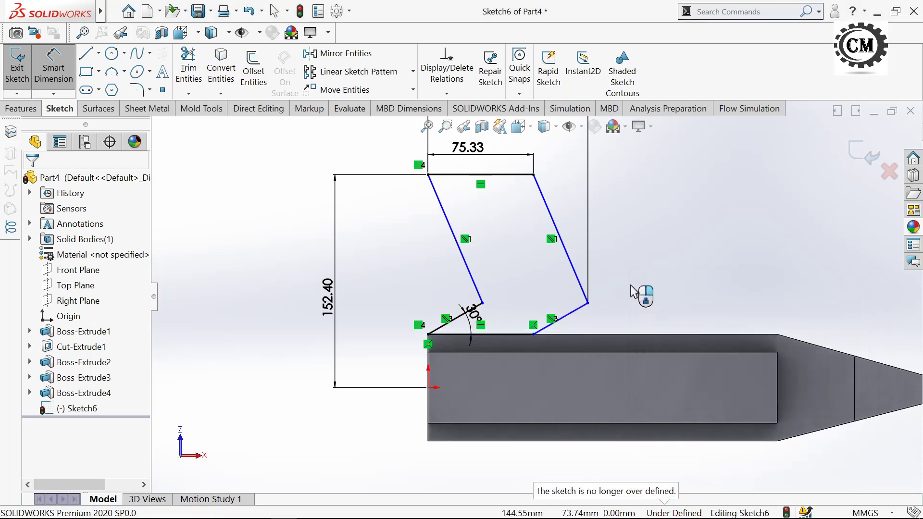
{"action": "scroll", "coordinate": [633, 292], "scroll_direction": "up", "scroll_amount": 2}
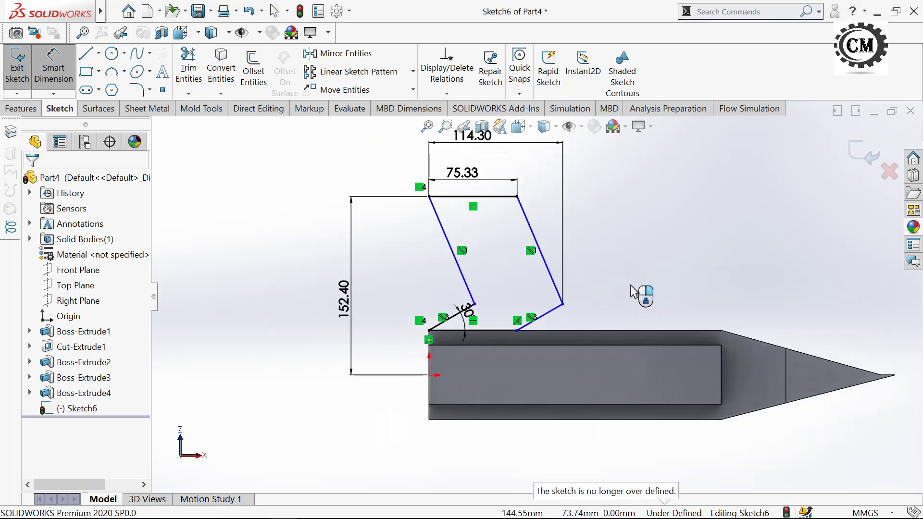
{"action": "scroll", "coordinate": [633, 292], "scroll_direction": "up", "scroll_amount": 1}
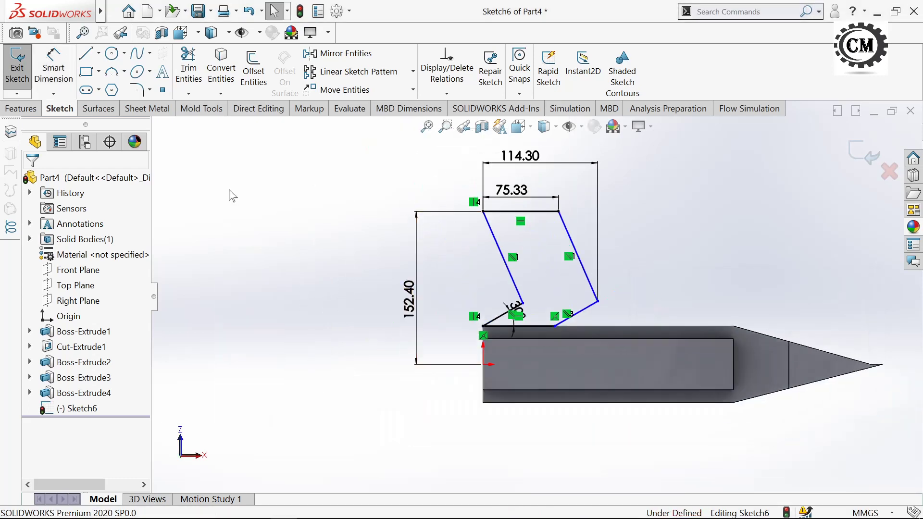
Dimension the fin's bottom line to 75.33 mm, fully defining the sketch
{"action": "left_click", "coordinate": [59, 69]}
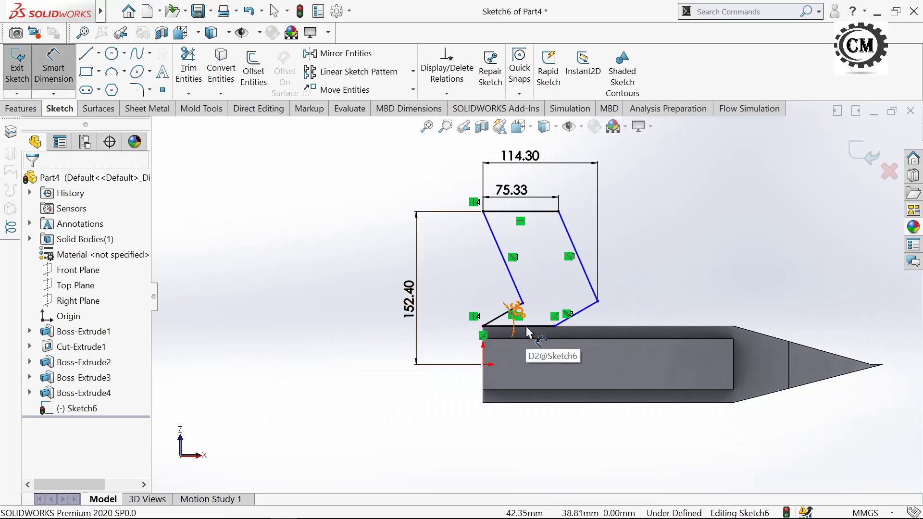
{"action": "left_click", "coordinate": [527, 327]}
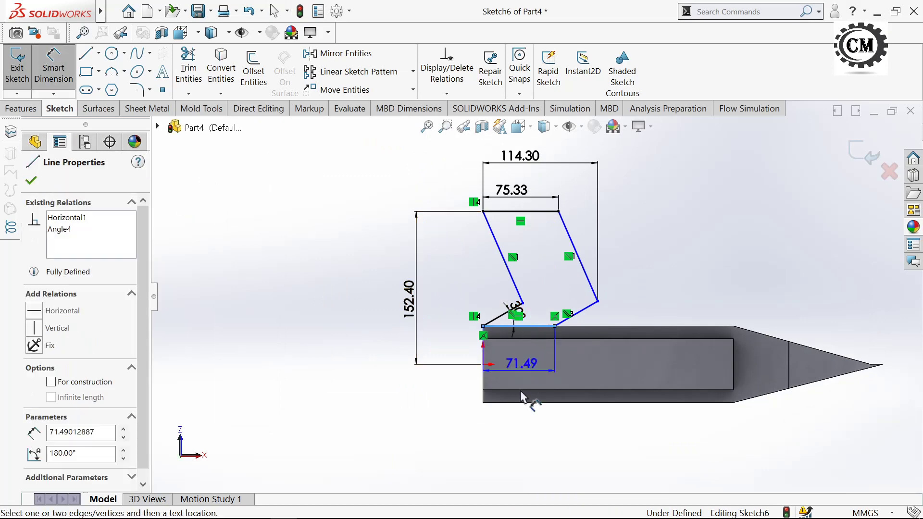
{"action": "left_click", "coordinate": [518, 437]}
{"action": "type", "text": "7"}
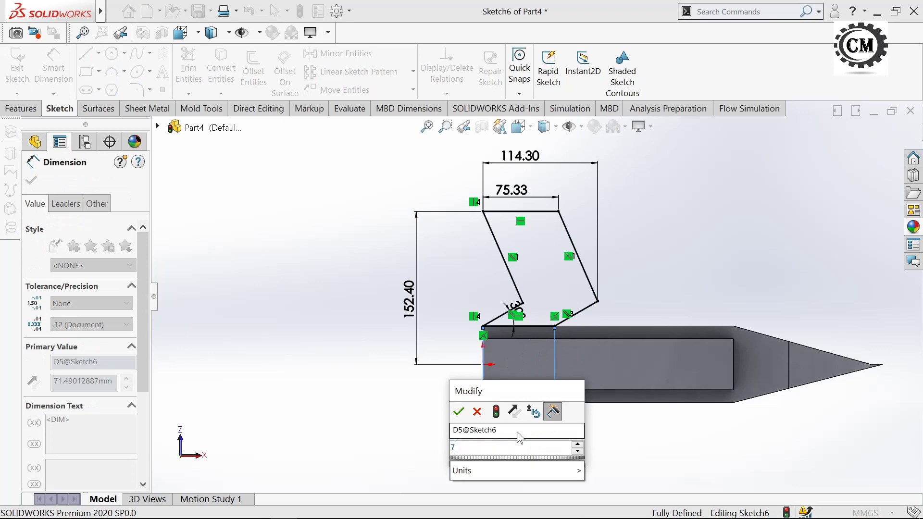
{"action": "type", "text": "5.33"}
{"action": "left_click", "coordinate": [458, 412]}
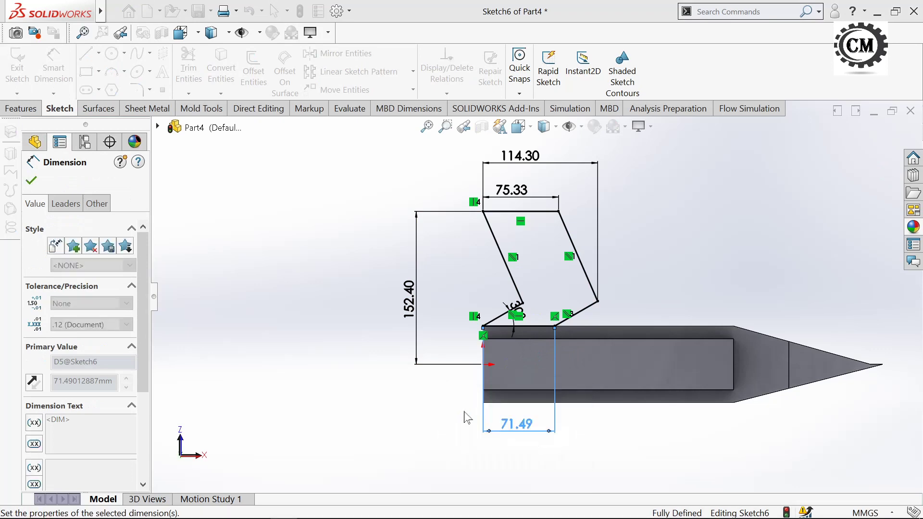
{"action": "left_click", "coordinate": [31, 180]}
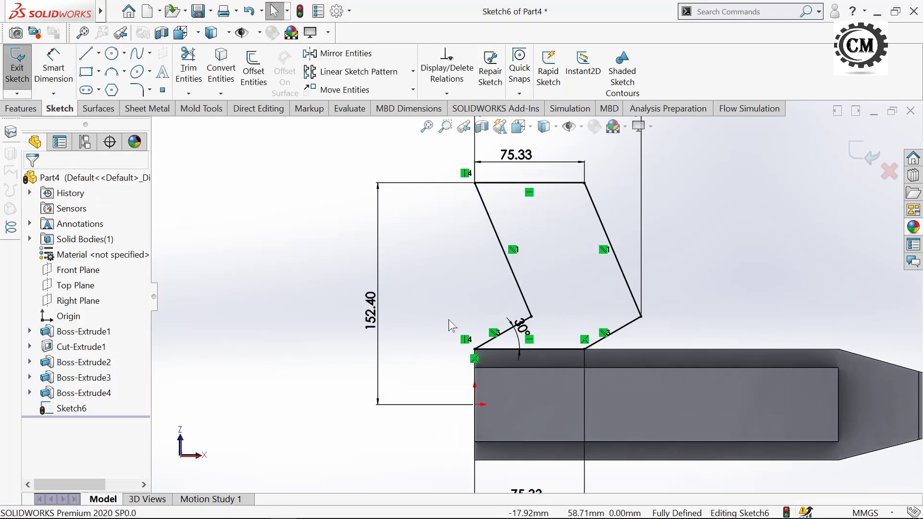
Draw a horizontal centerline from the body's left end past the nose tip
{"action": "key", "text": "f"}
{"action": "left_click", "coordinate": [98, 53]}
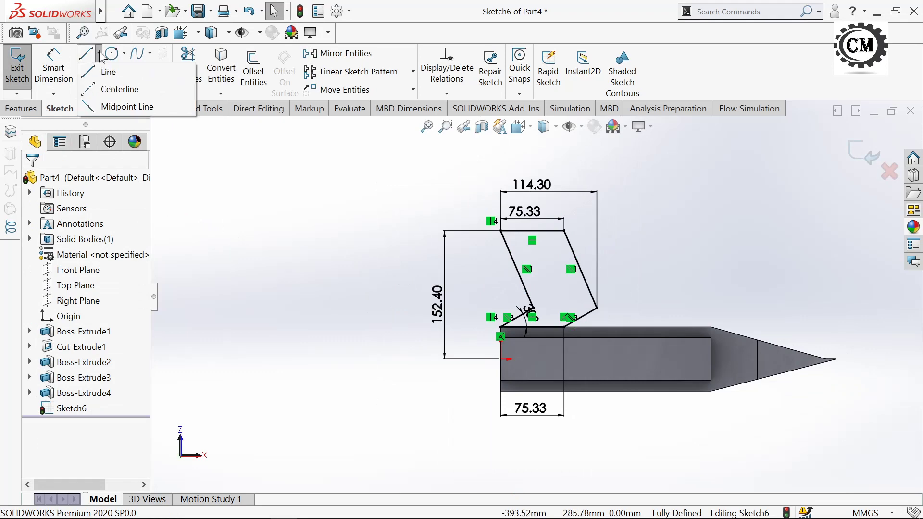
{"action": "left_click", "coordinate": [118, 87]}
{"action": "left_click", "coordinate": [413, 359]}
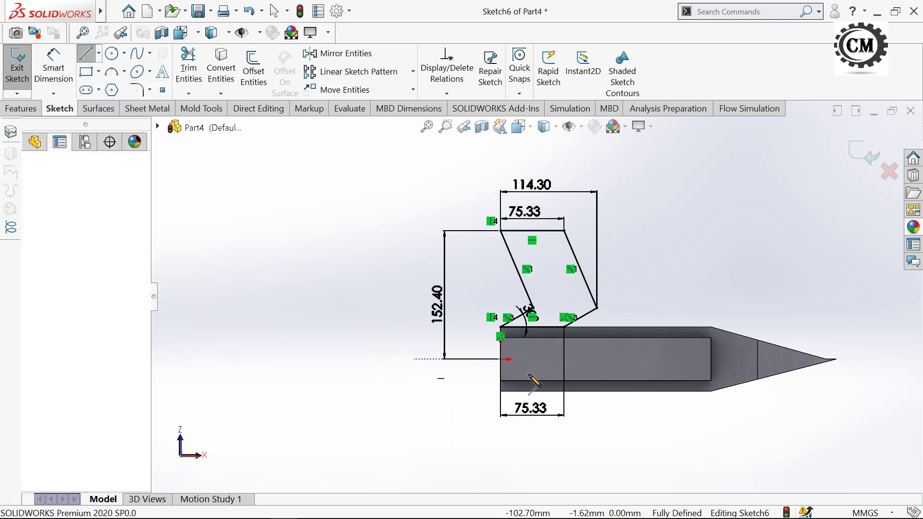
{"action": "left_click", "coordinate": [888, 380]}
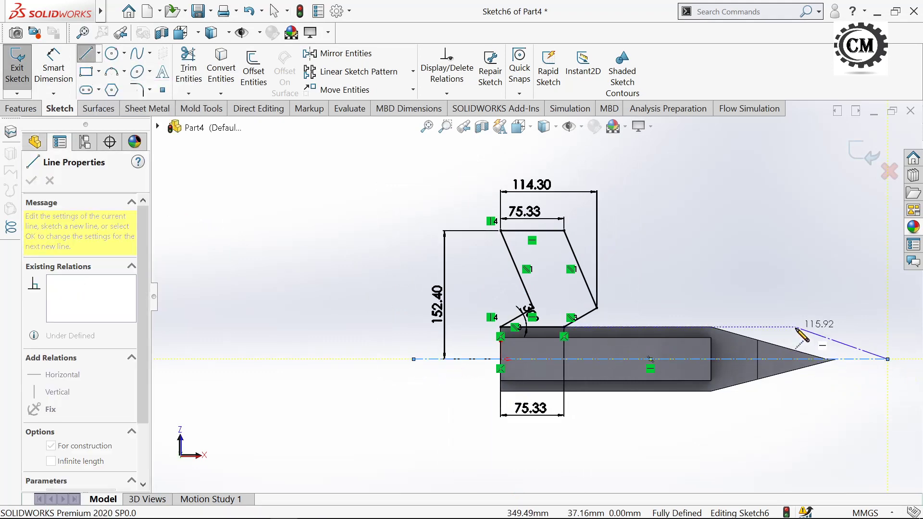
{"action": "scroll", "coordinate": [856, 337], "scroll_direction": "down", "scroll_amount": 4}
{"action": "key", "text": "Escape"}
{"action": "key", "text": "Escape"}
{"action": "key", "text": "z"}
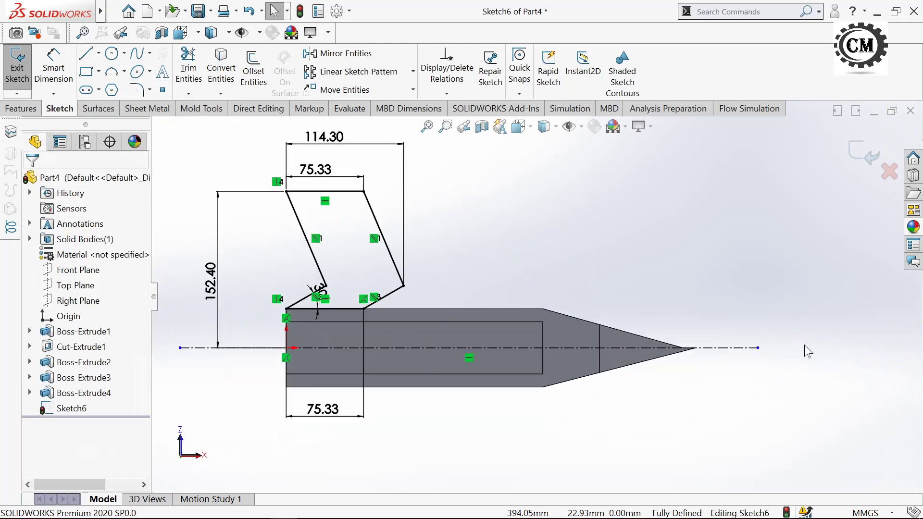
Mirror the seven fin lines about the centerline to create the lower fin
{"action": "left_click", "coordinate": [338, 56]}
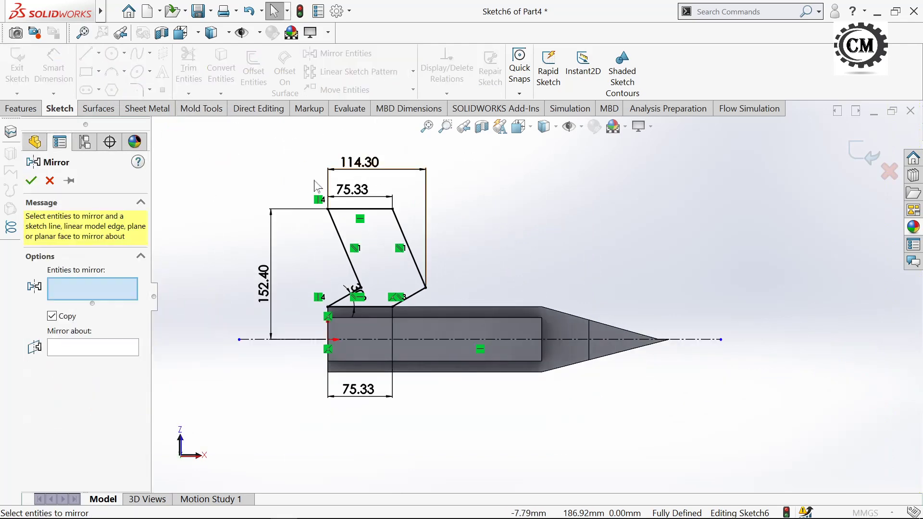
{"action": "left_click_drag", "start_coordinate": [466, 323], "coordinate": [467, 323]}
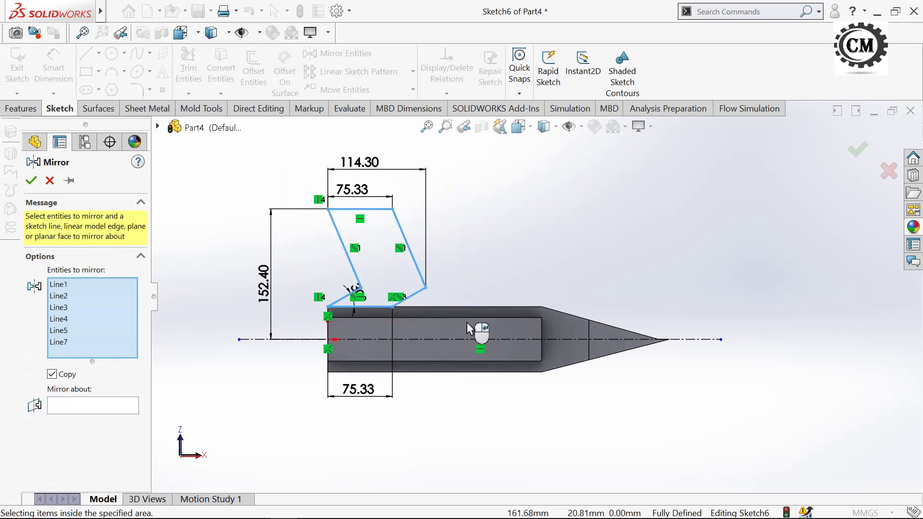
{"action": "left_click", "coordinate": [63, 404]}
{"action": "left_click", "coordinate": [442, 339]}
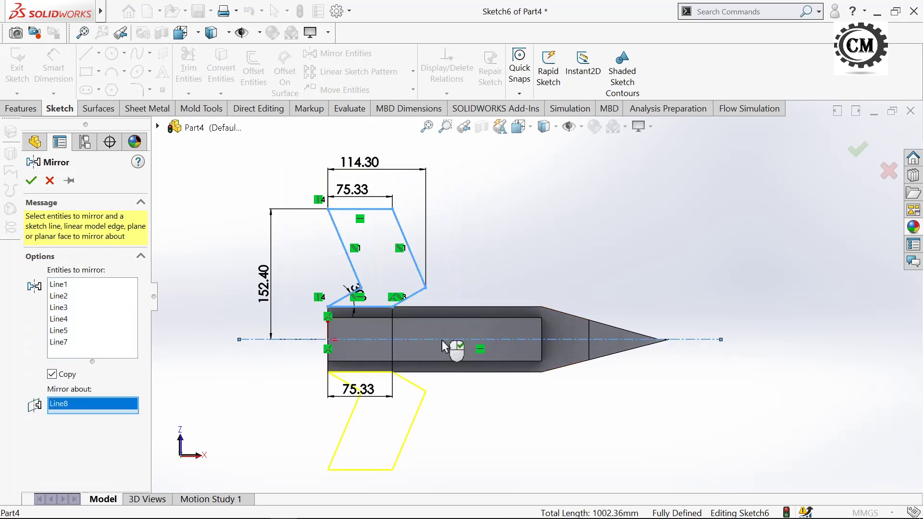
{"action": "key", "text": "Return"}
Exit Sketch6 and extrude both fin profiles 25.40 mm Blind in the reversed direction as Boss-Extrude5
{"action": "key", "text": "f"}
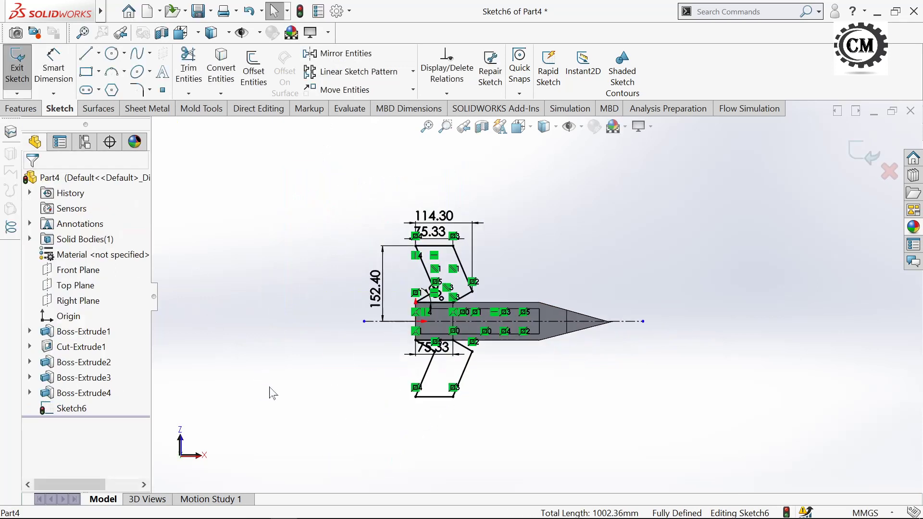
{"action": "key", "text": "ctrl+b"}
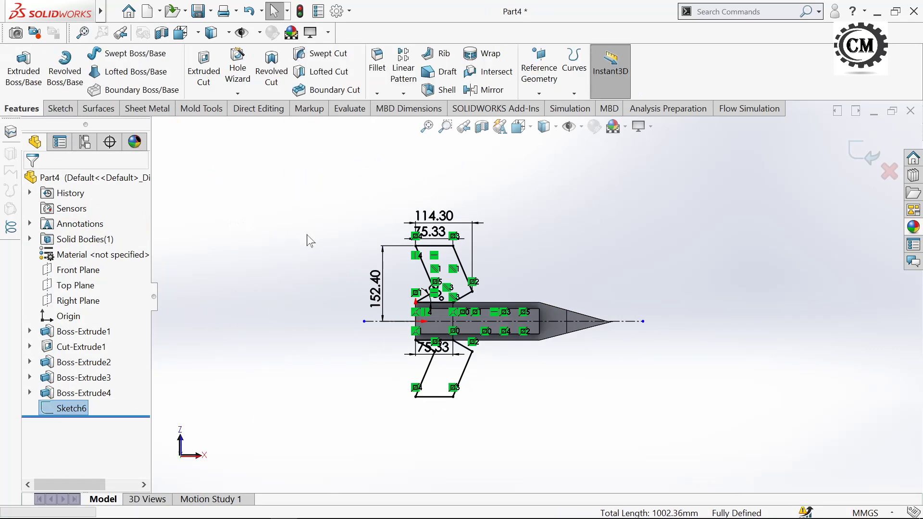
{"action": "mouse_move", "coordinate": [319, 239]}
{"action": "middle_mouse_down"}
{"action": "mouse_move", "coordinate": [356, 325]}
{"action": "mouse_move", "coordinate": [341, 226]}
{"action": "middle_mouse_up"}
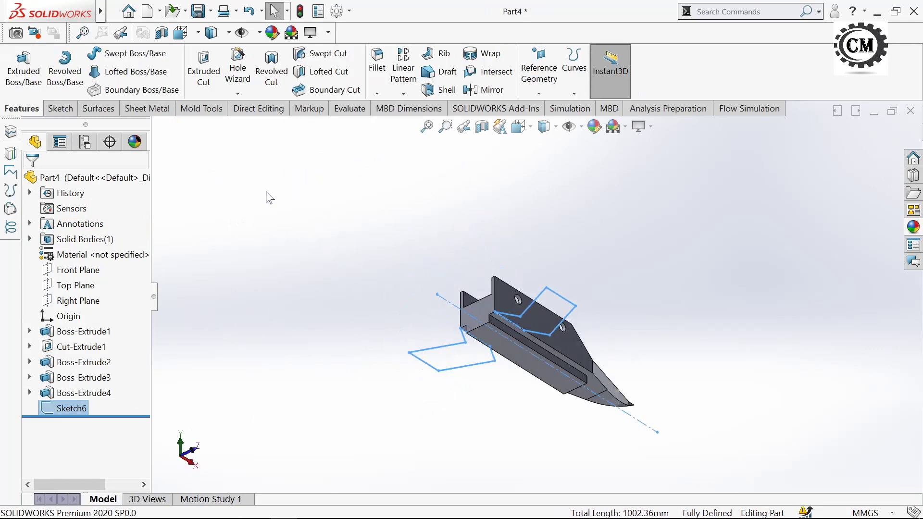
{"action": "left_click", "coordinate": [26, 73]}
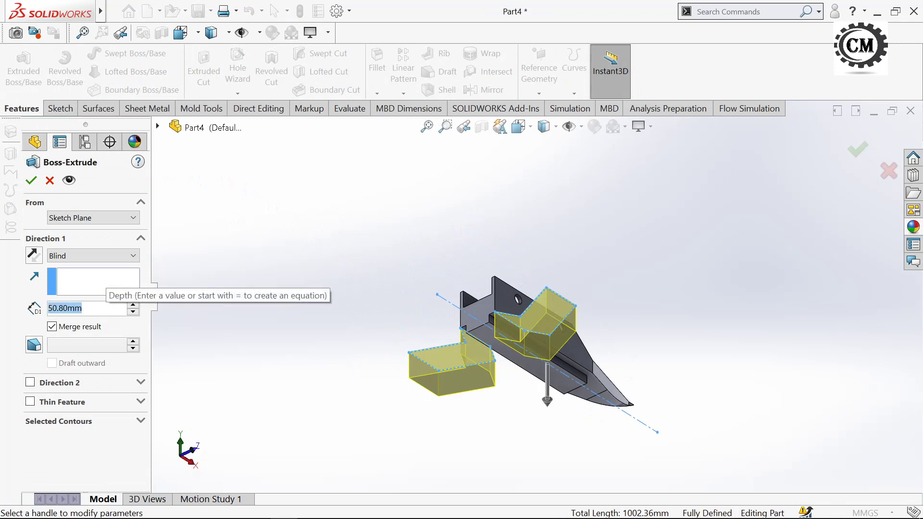
{"action": "type", "text": "25.4"}
{"action": "key", "text": "Return"}
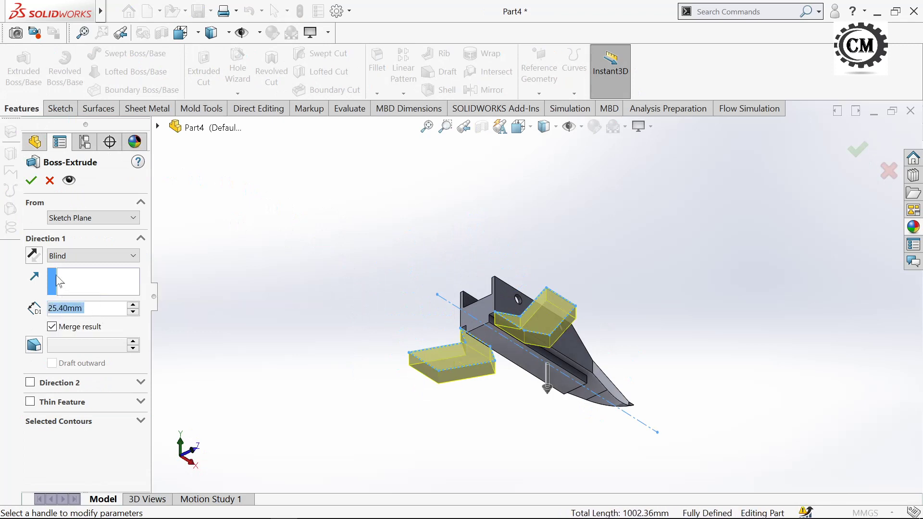
{"action": "left_click", "coordinate": [35, 255]}
{"action": "middle_click_drag", "start_coordinate": [339, 269], "coordinate": [254, 247]}
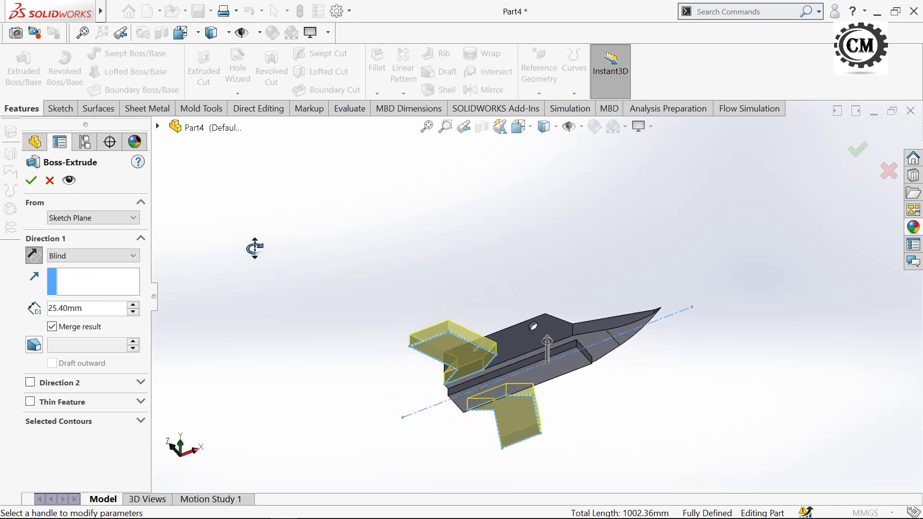
{"action": "left_click", "coordinate": [31, 181]}
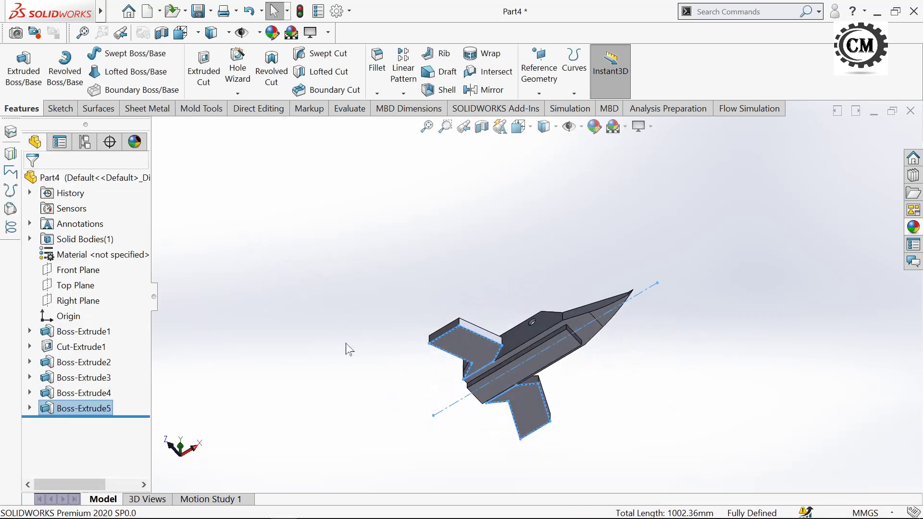
{"action": "mouse_move", "coordinate": [378, 403]}
{"action": "middle_mouse_down"}
{"action": "mouse_move", "coordinate": [342, 367]}
{"action": "mouse_move", "coordinate": [381, 414]}
{"action": "mouse_move", "coordinate": [387, 474]}
{"action": "mouse_move", "coordinate": [395, 312]}
{"action": "mouse_move", "coordinate": [558, 514]}
{"action": "middle_mouse_up"}
{"action": "mouse_move", "coordinate": [584, 433]}
{"action": "middle_mouse_down"}
{"action": "mouse_move", "coordinate": [569, 392]}
{"action": "mouse_move", "coordinate": [466, 269]}
{"action": "mouse_move", "coordinate": [384, 220]}
{"action": "middle_mouse_up"}
Chamfer the upper and lower fins' outer edges at 26.67 mm and 45° as Chamfer1
{"action": "left_click", "coordinate": [377, 94]}
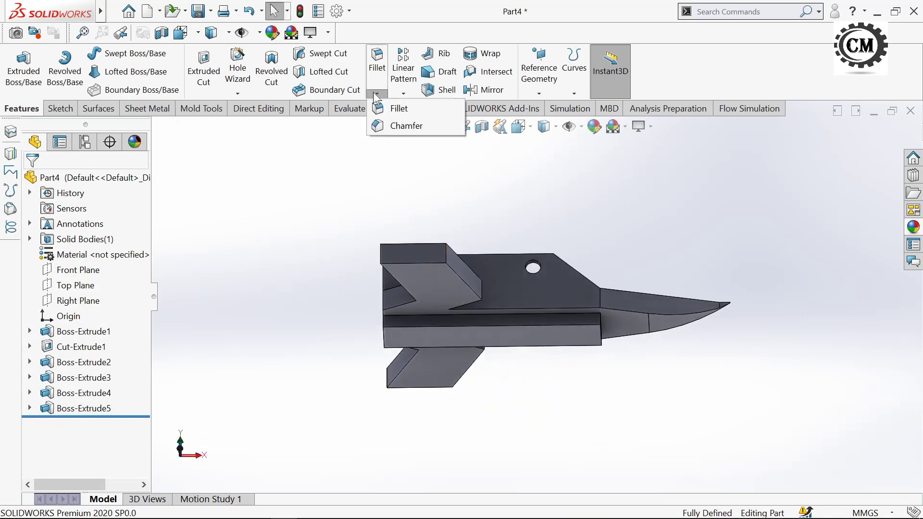
{"action": "left_click", "coordinate": [404, 126]}
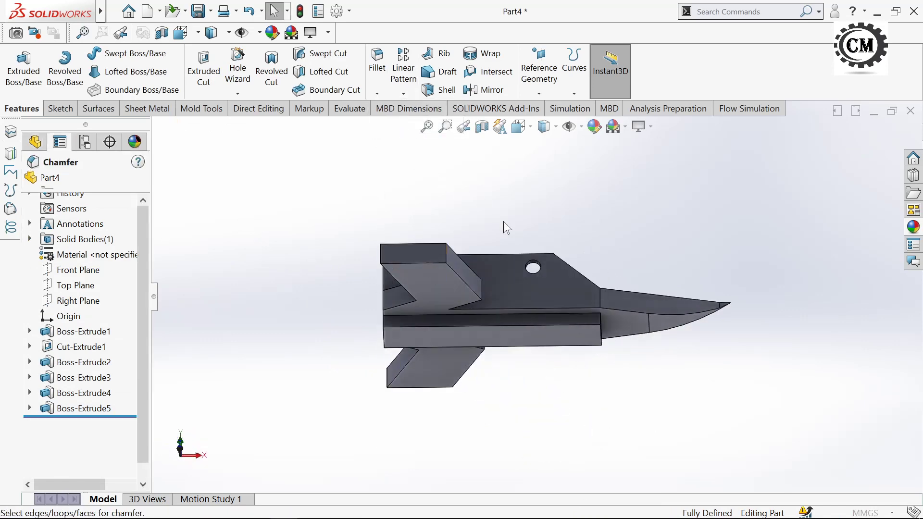
{"action": "left_click", "coordinate": [457, 300]}
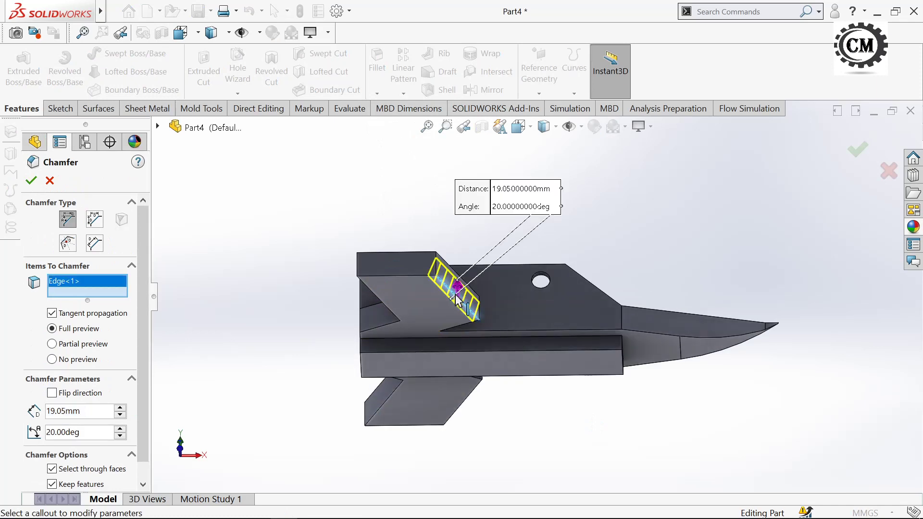
{"action": "mouse_move", "coordinate": [457, 300]}
{"action": "middle_mouse_down"}
{"action": "mouse_move", "coordinate": [528, 412]}
{"action": "mouse_move", "coordinate": [512, 411]}
{"action": "mouse_move", "coordinate": [505, 371]}
{"action": "middle_mouse_up"}
{"action": "left_click", "coordinate": [505, 371]}
{"action": "scroll", "coordinate": [542, 398], "scroll_direction": "up", "scroll_amount": 3}
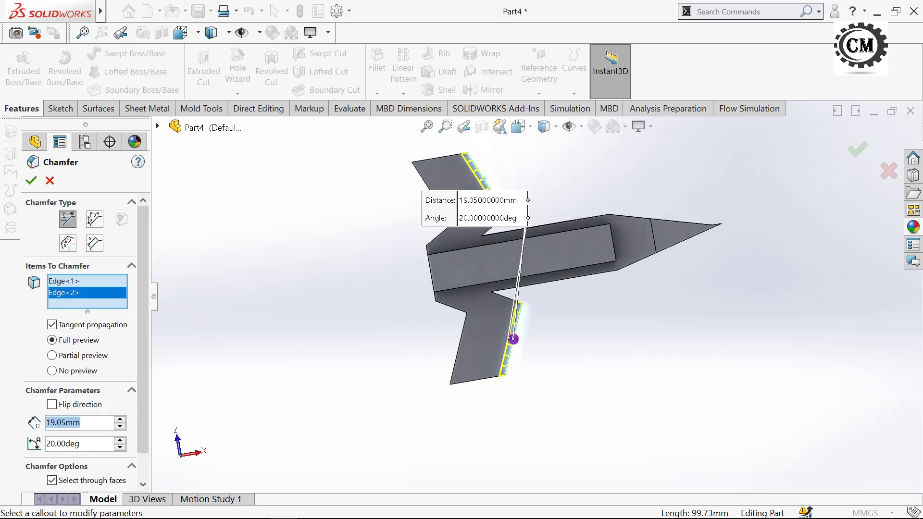
{"action": "type", "text": "26.67"}
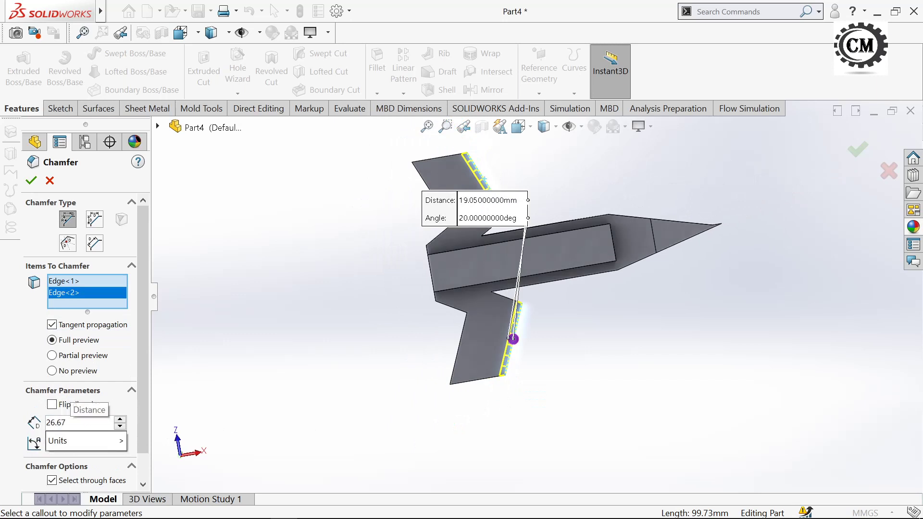
{"action": "key", "text": "Return"}
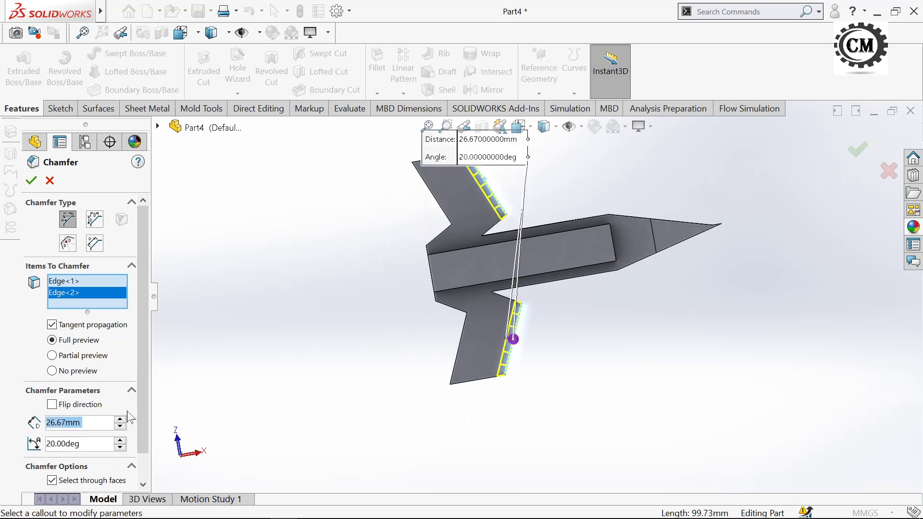
{"action": "type", "text": "45"}
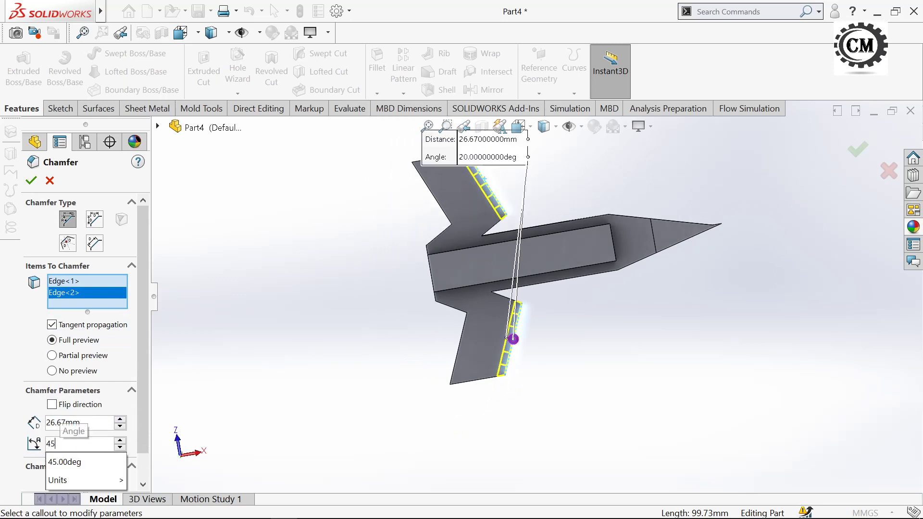
{"action": "key", "text": "Return"}
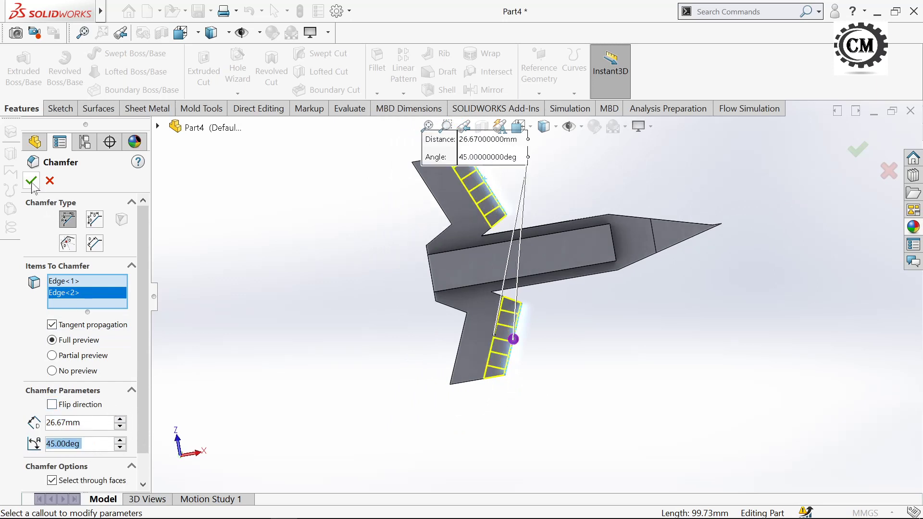
{"action": "left_click", "coordinate": [32, 183]}
Bevel both fin-to-body root edges with a 12.70 mm, 45° chamfer as Chamfer2
{"action": "left_click", "coordinate": [378, 94]}
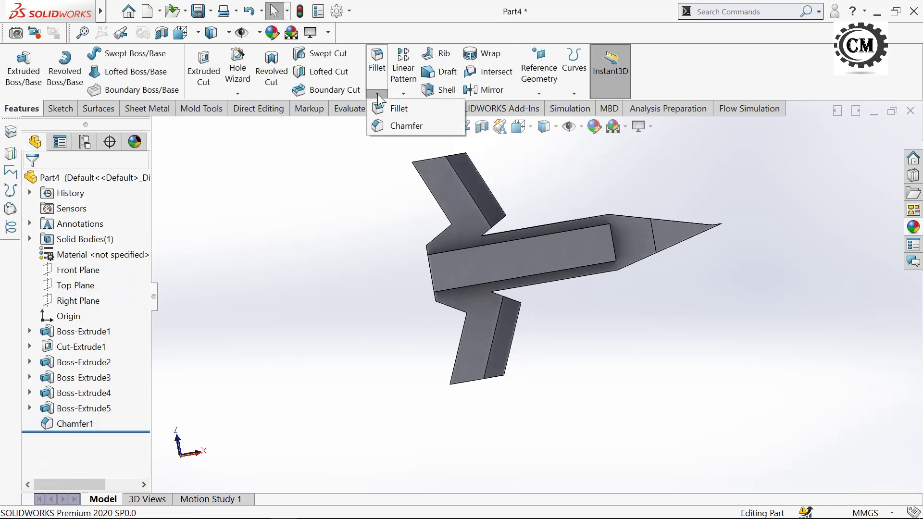
{"action": "left_click", "coordinate": [400, 126]}
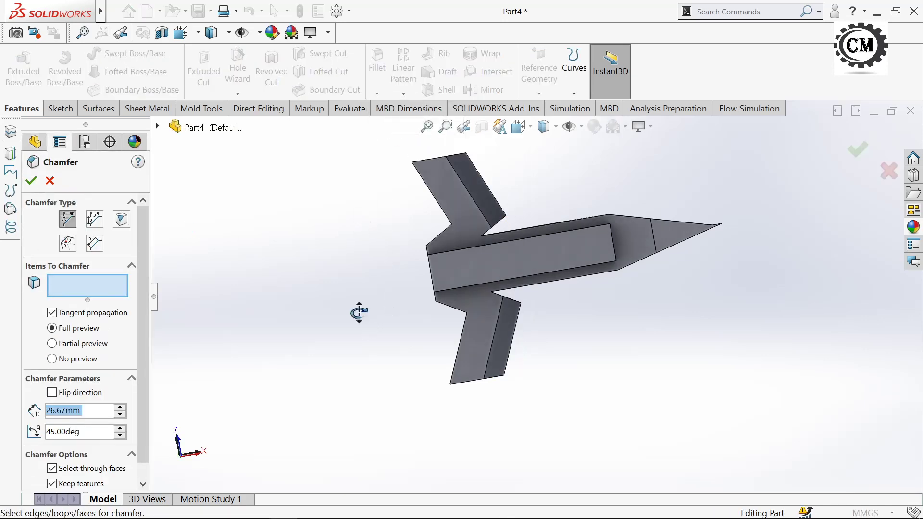
{"action": "middle_click_drag", "start_coordinate": [357, 311], "coordinate": [340, 364]}
{"action": "scroll", "coordinate": [496, 325], "scroll_direction": "down", "scroll_amount": 5}
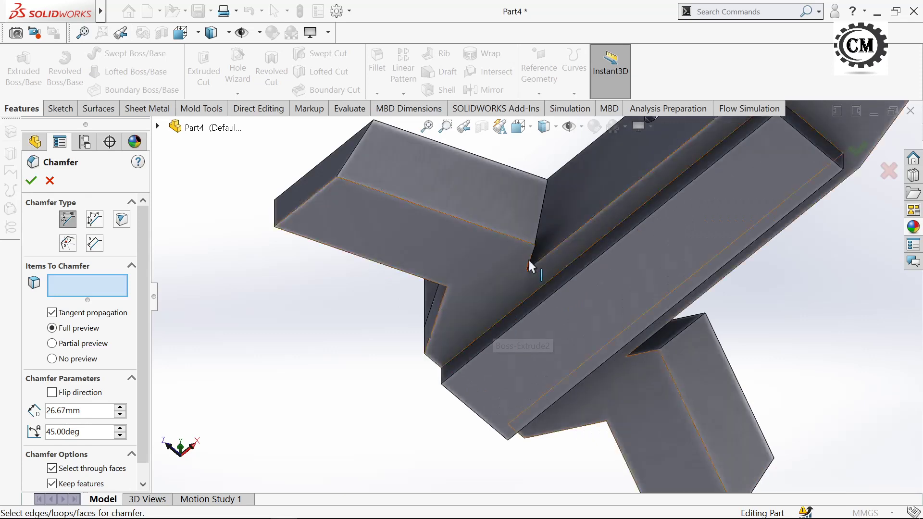
{"action": "left_click", "coordinate": [527, 255]}
{"action": "left_click", "coordinate": [646, 352]}
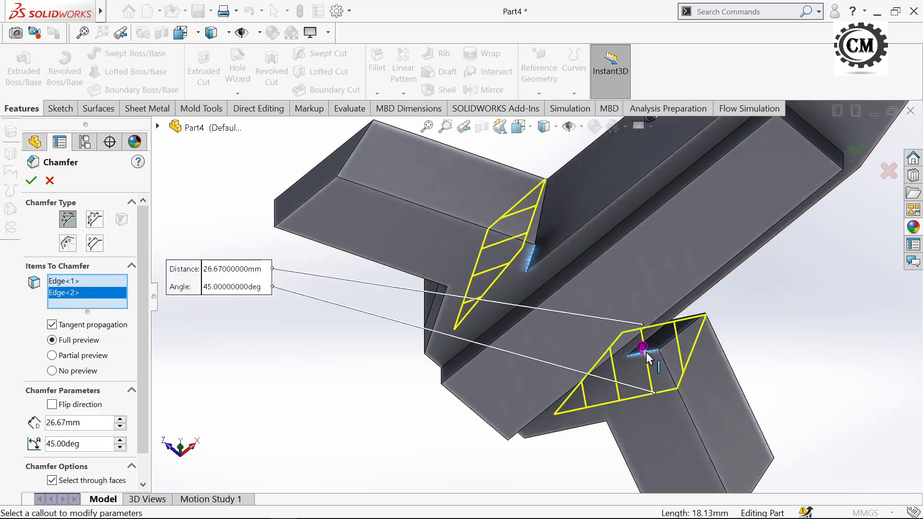
{"action": "scroll", "coordinate": [620, 336], "scroll_direction": "up", "scroll_amount": 3}
{"action": "scroll", "coordinate": [620, 336], "scroll_direction": "down", "scroll_amount": 2}
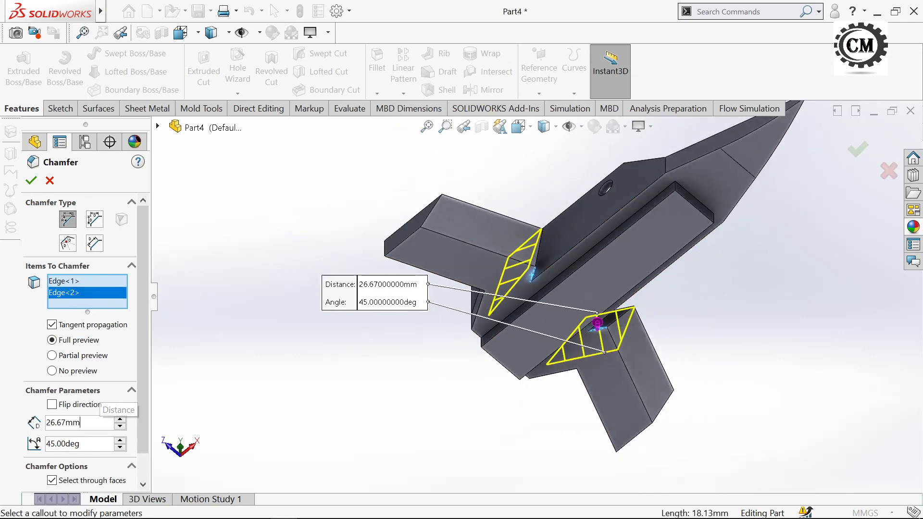
{"action": "type", "text": "12.7"}
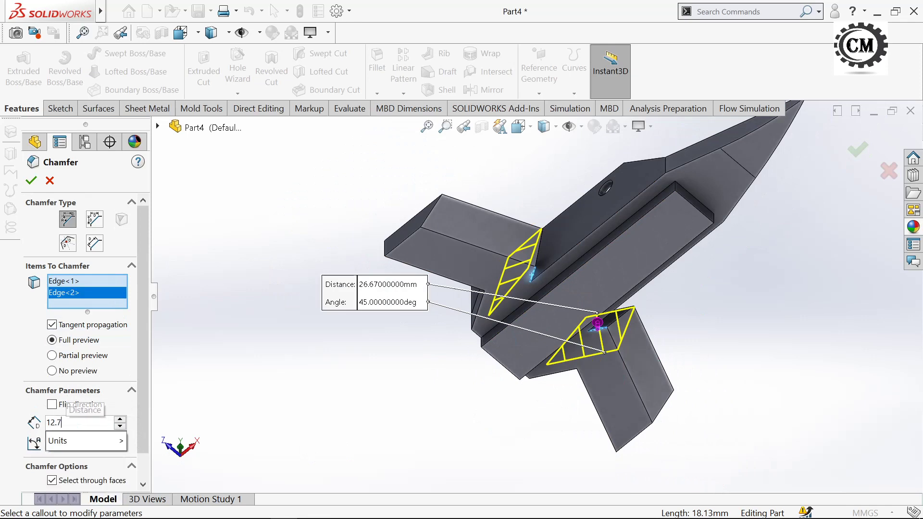
{"action": "key", "text": "Return"}
{"action": "left_click", "coordinate": [31, 181]}
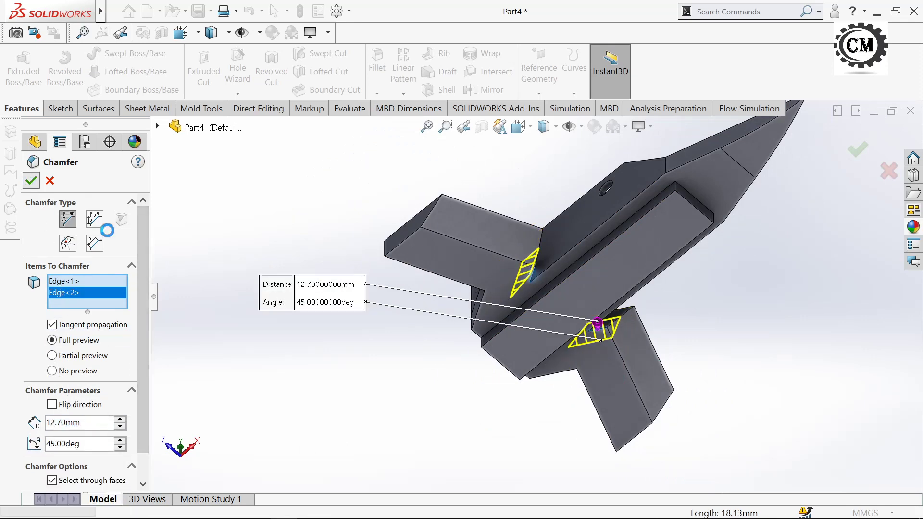
{"action": "mouse_move", "coordinate": [416, 398]}
{"action": "middle_mouse_down"}
{"action": "mouse_move", "coordinate": [342, 385]}
{"action": "mouse_move", "coordinate": [423, 429]}
{"action": "mouse_move", "coordinate": [476, 371]}
{"action": "mouse_move", "coordinate": [444, 396]}
{"action": "middle_mouse_up"}
{"action": "middle_click_drag", "start_coordinate": [614, 390], "coordinate": [594, 366], "text": "ctrl"}
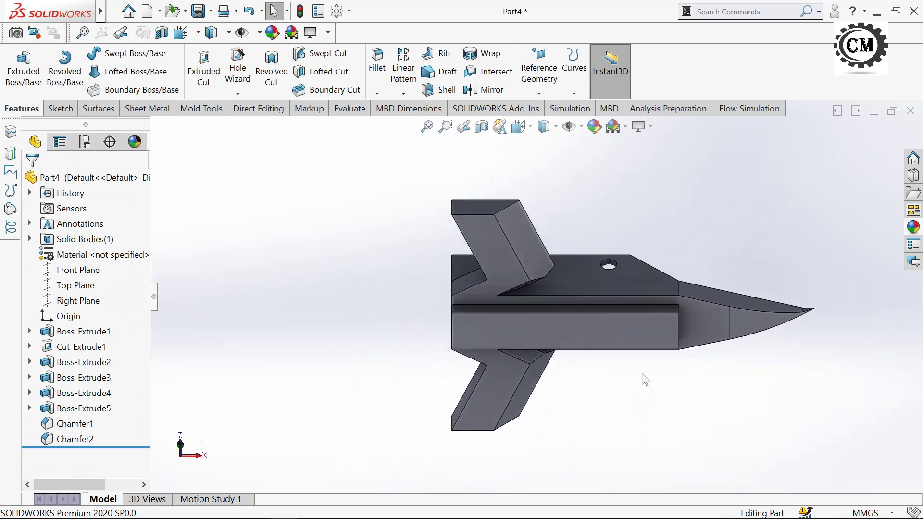
Chamfer the side bar's front end edge with a 43.18 mm distance
{"action": "left_click", "coordinate": [377, 93]}
{"action": "left_click", "coordinate": [398, 127]}
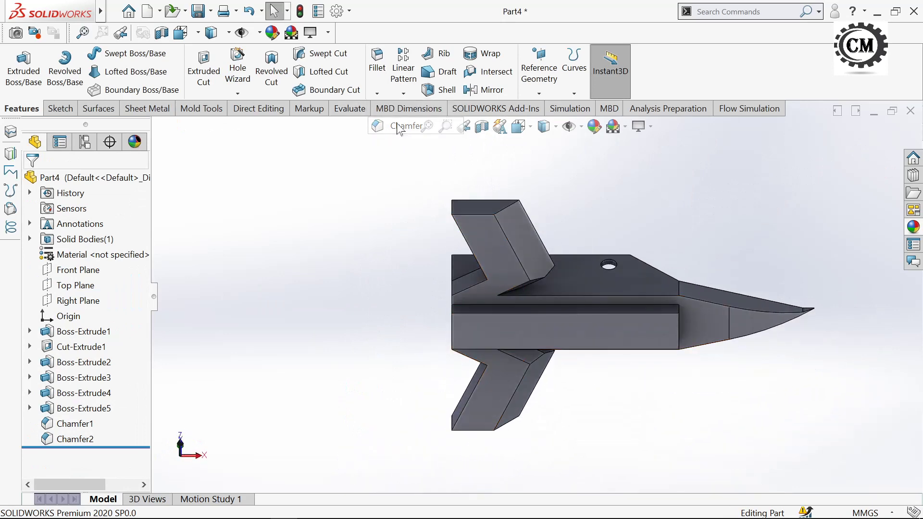
{"action": "scroll", "coordinate": [649, 351], "scroll_direction": "down", "scroll_amount": 3}
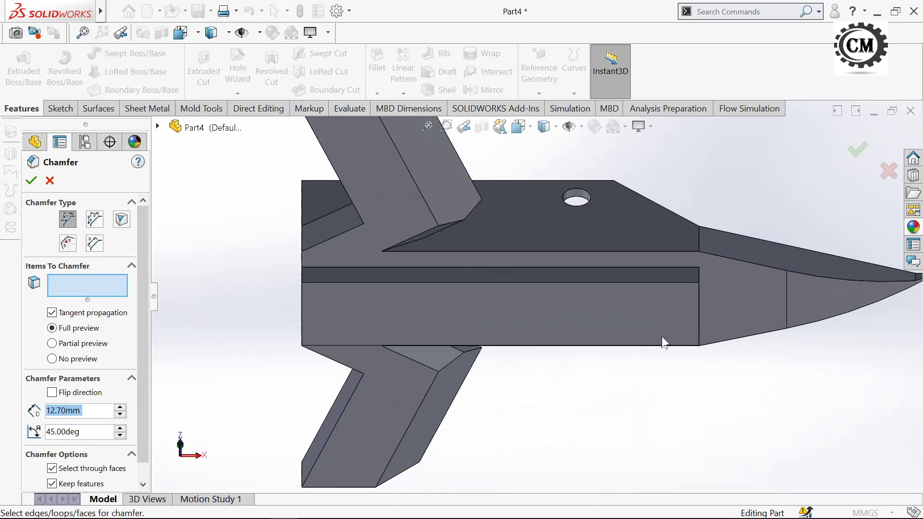
{"action": "left_click", "coordinate": [698, 311]}
{"action": "scroll", "coordinate": [698, 310], "scroll_direction": "up", "scroll_amount": 2}
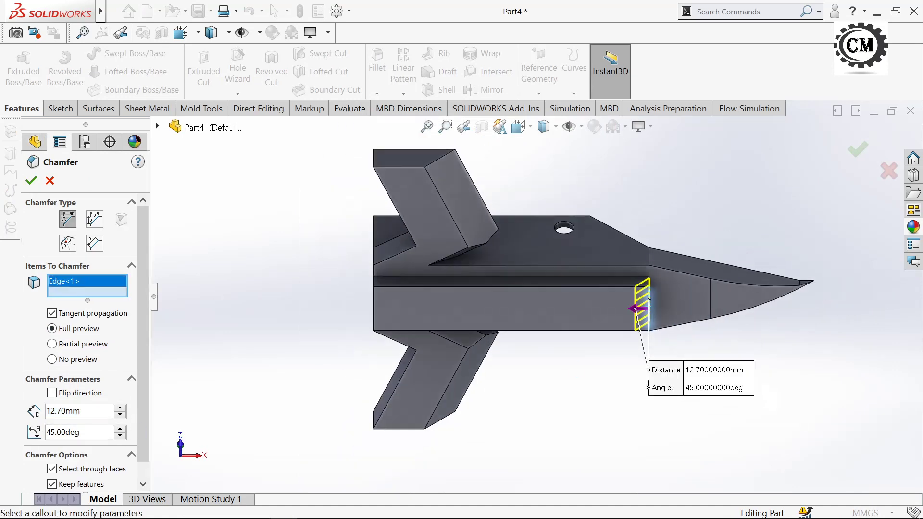
{"action": "type", "text": "43"}
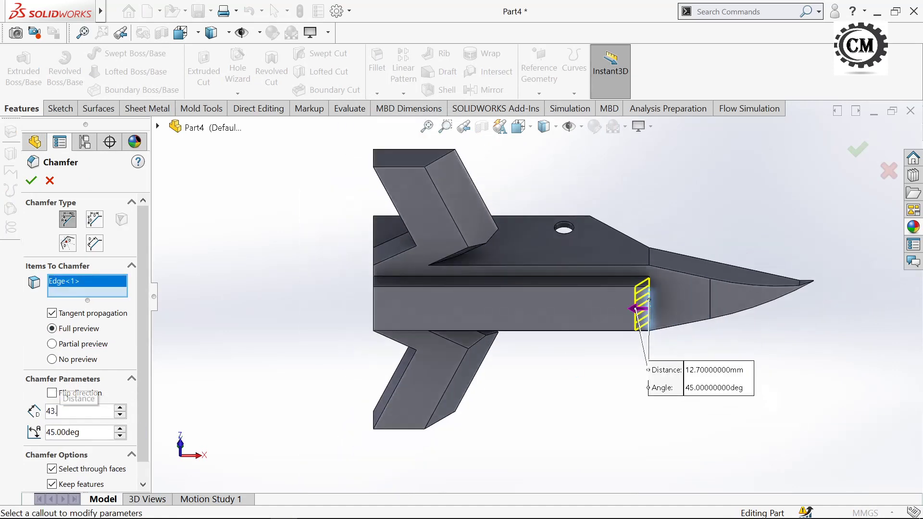
{"action": "type", "text": ".18"}
{"action": "mouse_move", "coordinate": [85, 429]}
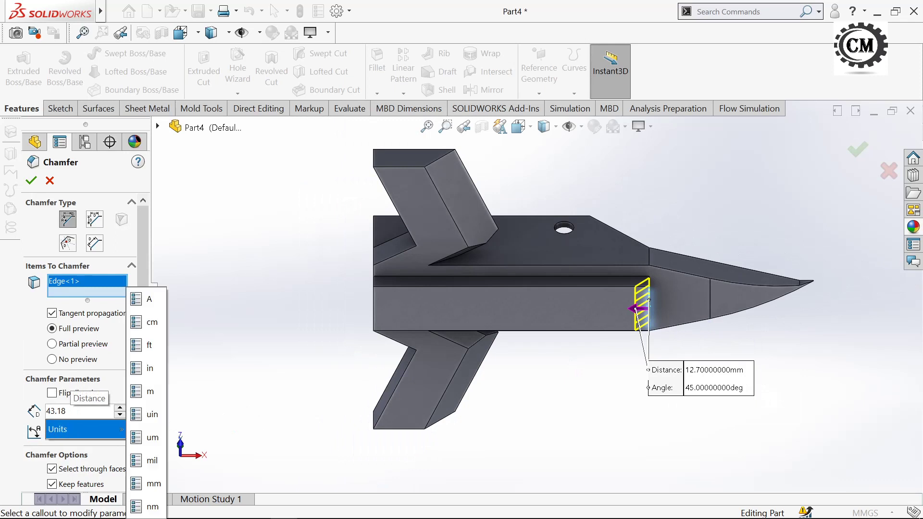
{"action": "key", "text": "Return"}
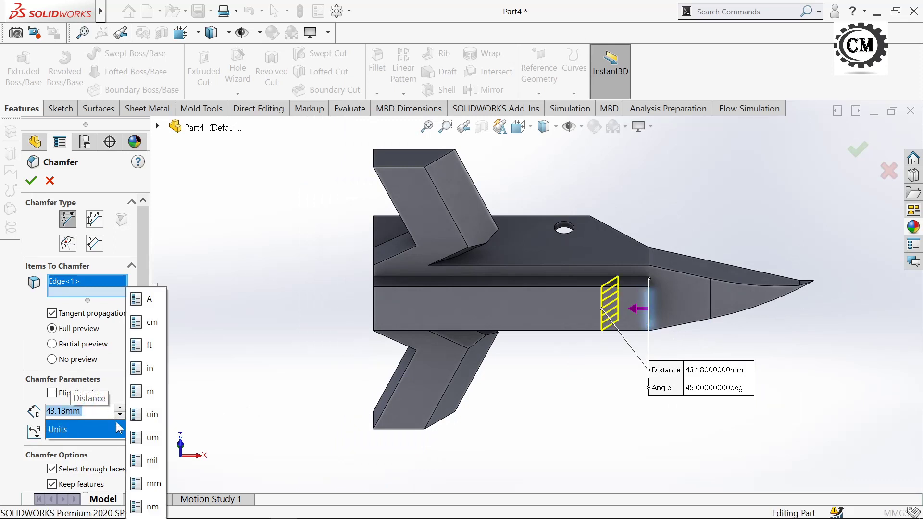
{"action": "key", "text": "Return"}
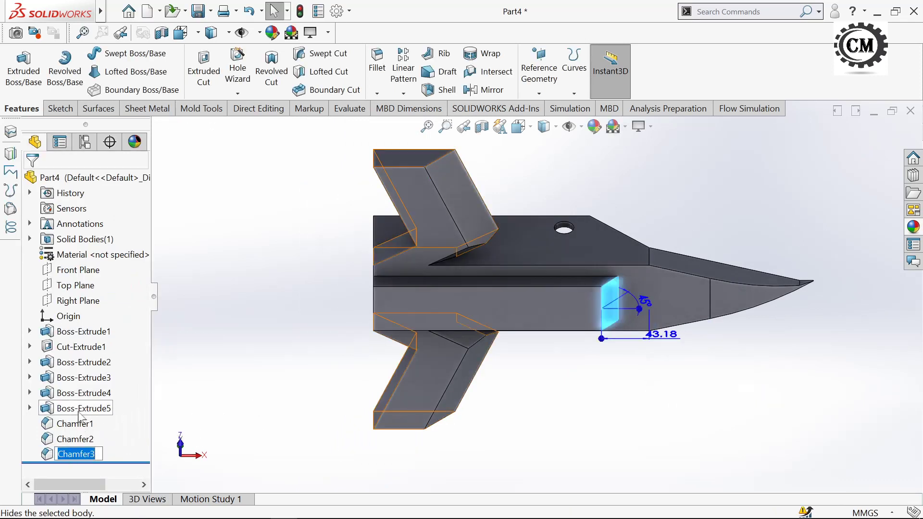
Edit Chamfer3 to change its angle to 20°
{"action": "left_click", "coordinate": [50, 455]}
{"action": "left_click", "coordinate": [58, 423]}
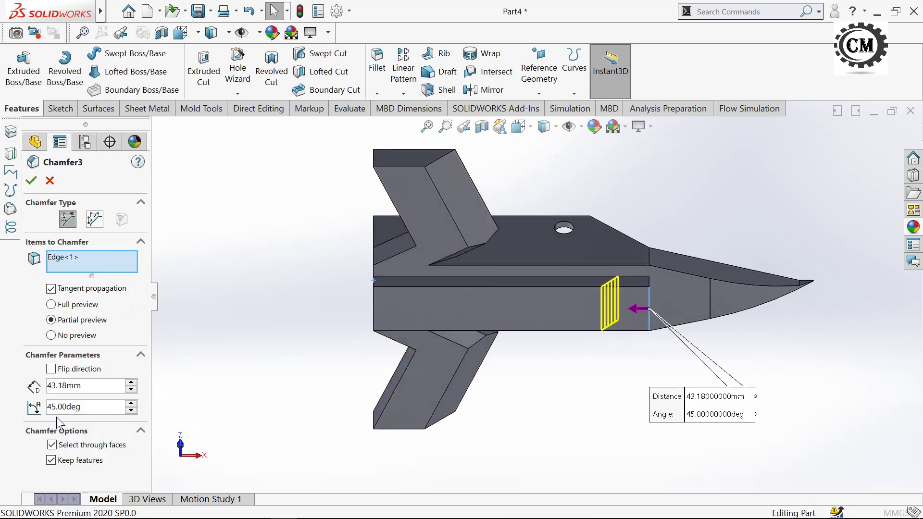
{"action": "double_click", "coordinate": [90, 408]}
{"action": "type", "text": "2"}
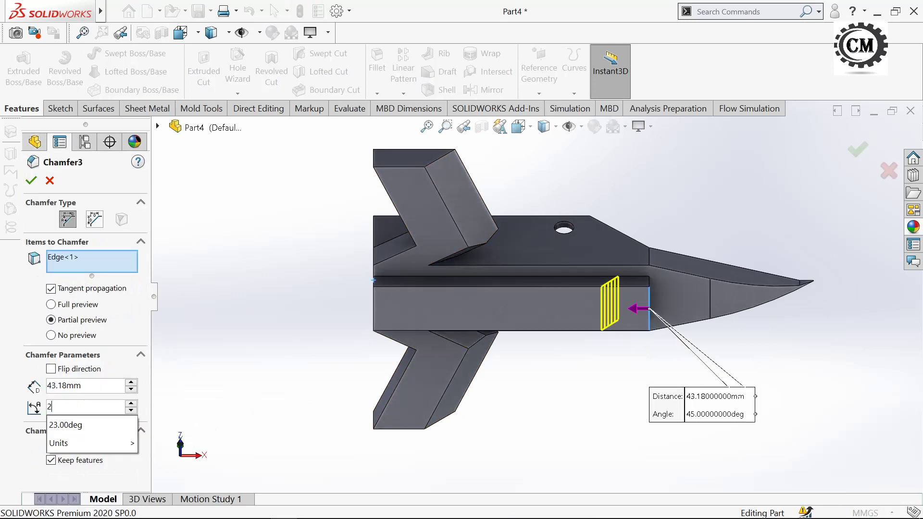
{"action": "type", "text": "0"}
{"action": "key", "text": "Return"}
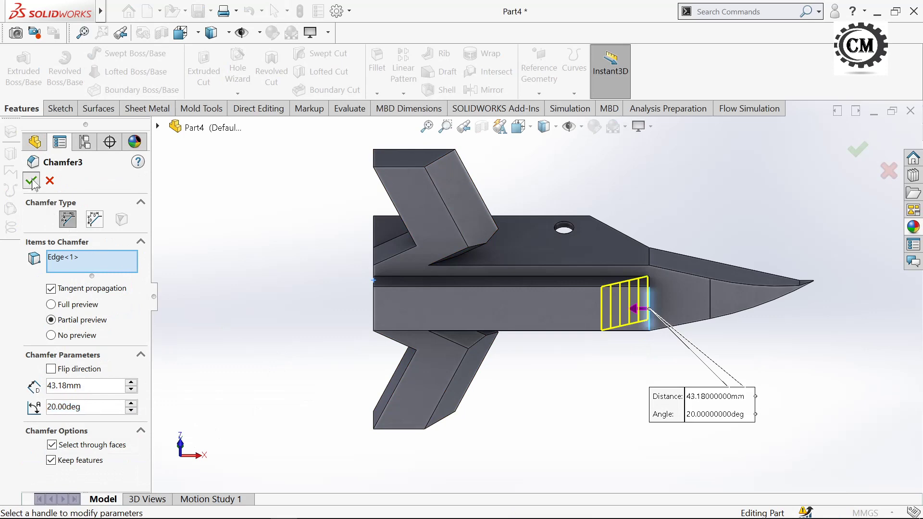
{"action": "left_click", "coordinate": [32, 181]}
{"action": "scroll", "coordinate": [394, 267], "scroll_direction": "down", "scroll_amount": 2}
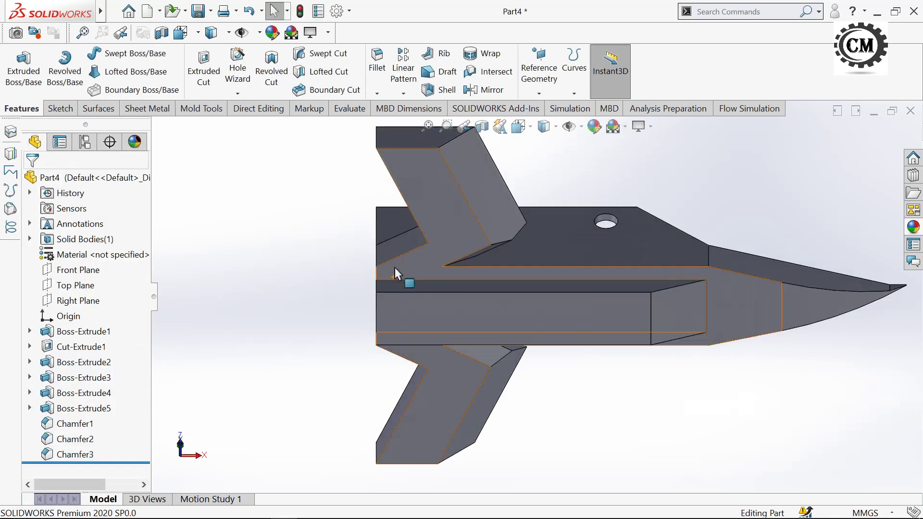
Start a fourth chamfer on the upper and lower long edges of the side bar
{"action": "left_click", "coordinate": [377, 95]}
{"action": "left_click", "coordinate": [398, 127]}
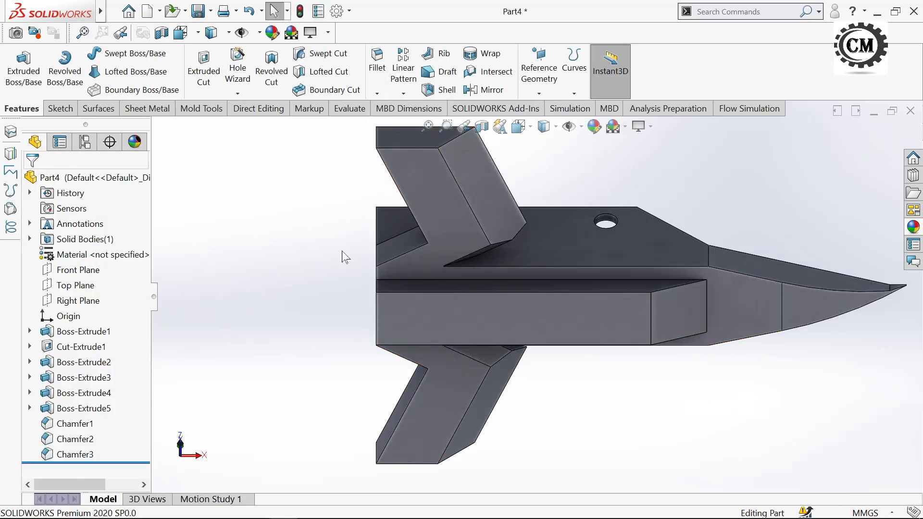
{"action": "scroll", "coordinate": [478, 281], "scroll_direction": "down", "scroll_amount": 2}
{"action": "scroll", "coordinate": [446, 299], "scroll_direction": "down", "scroll_amount": 1}
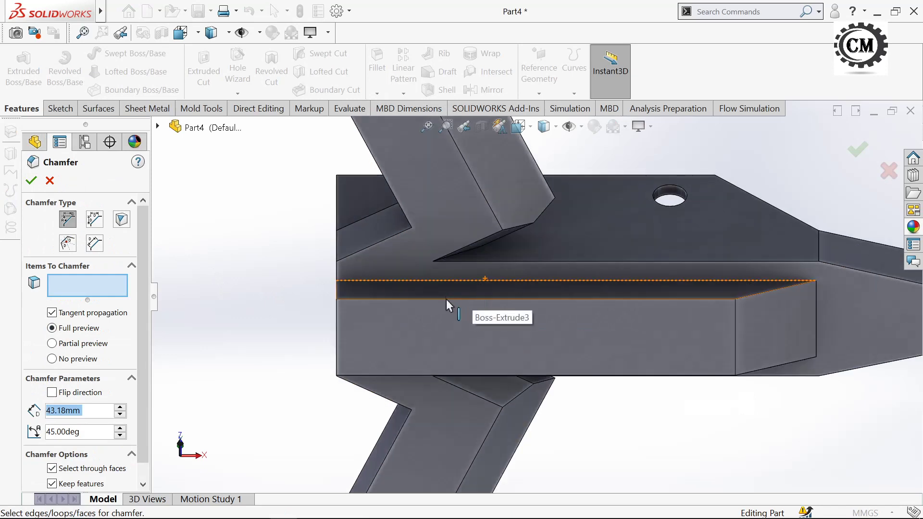
{"action": "left_click", "coordinate": [446, 299]}
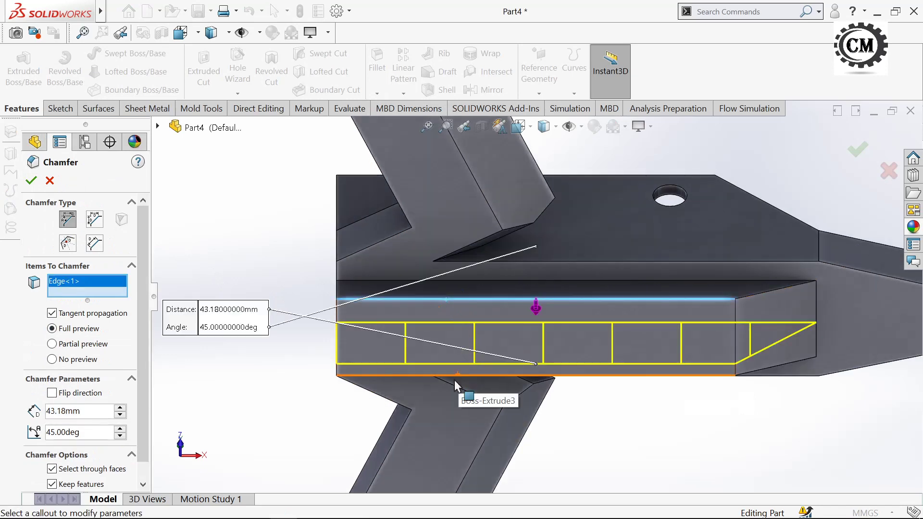
{"action": "scroll", "coordinate": [322, 375], "scroll_direction": "up", "scroll_amount": 3}
{"action": "middle_click_drag", "start_coordinate": [323, 375], "coordinate": [311, 242]}
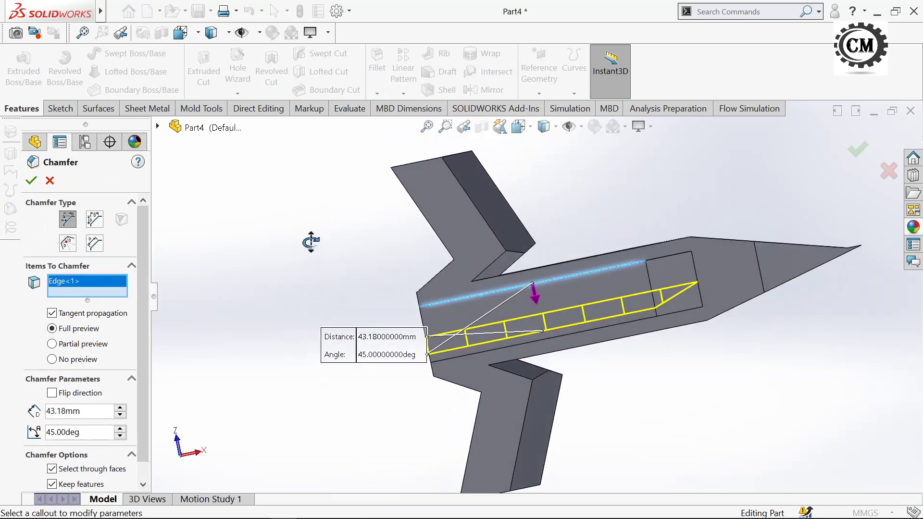
{"action": "scroll", "coordinate": [542, 349], "scroll_direction": "down", "scroll_amount": 2}
{"action": "scroll", "coordinate": [619, 298], "scroll_direction": "down", "scroll_amount": 2}
{"action": "left_click", "coordinate": [615, 303]}
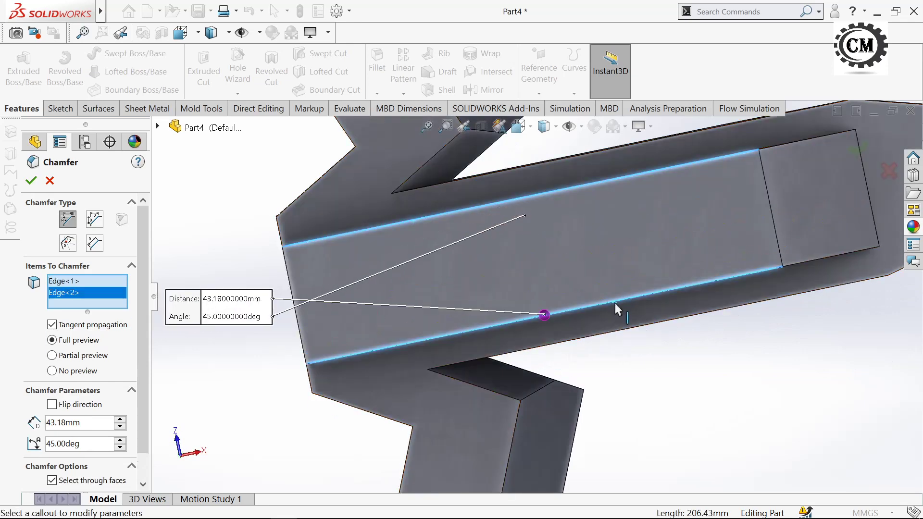
{"action": "scroll", "coordinate": [577, 310], "scroll_direction": "up", "scroll_amount": 2}
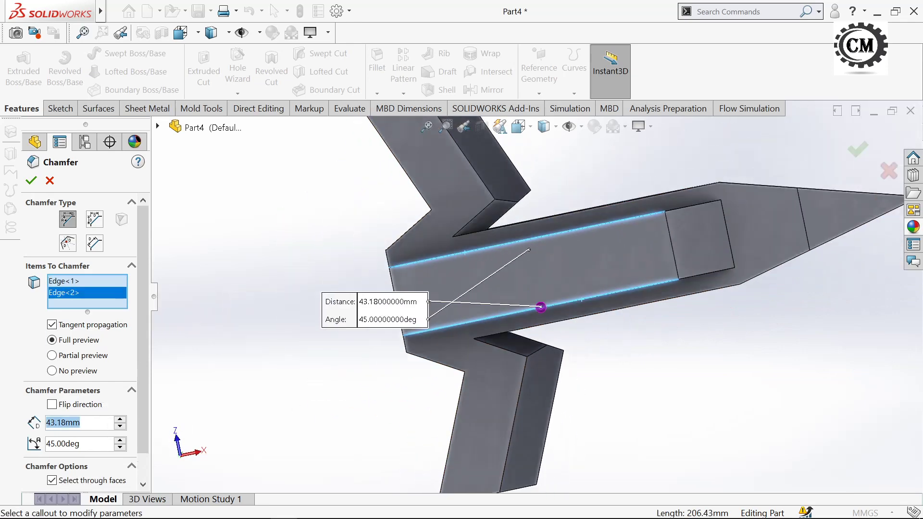
Set the chamfer to a 19.05 mm distance and a 20° angle
{"action": "type", "text": "19.05"}
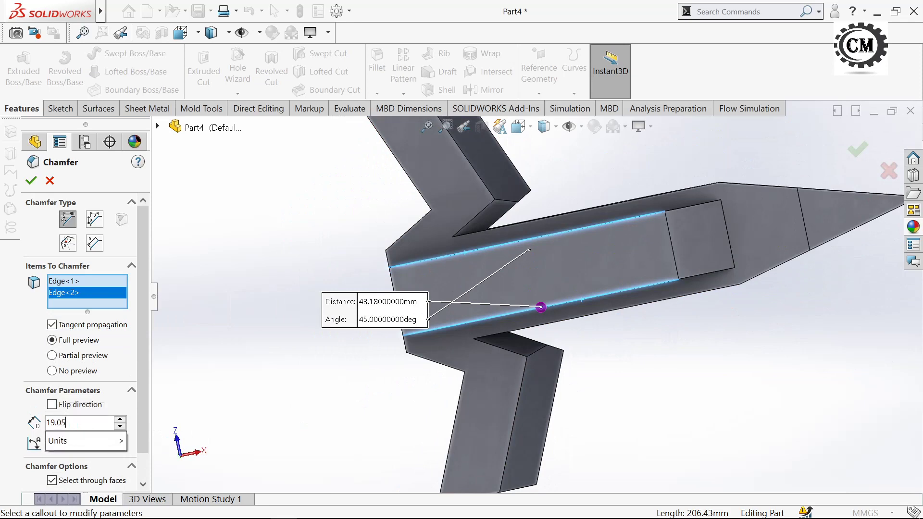
{"action": "key", "text": "Return"}
{"action": "scroll", "coordinate": [373, 407], "scroll_direction": "up", "scroll_amount": 1}
{"action": "scroll", "coordinate": [373, 408], "scroll_direction": "up", "scroll_amount": 1}
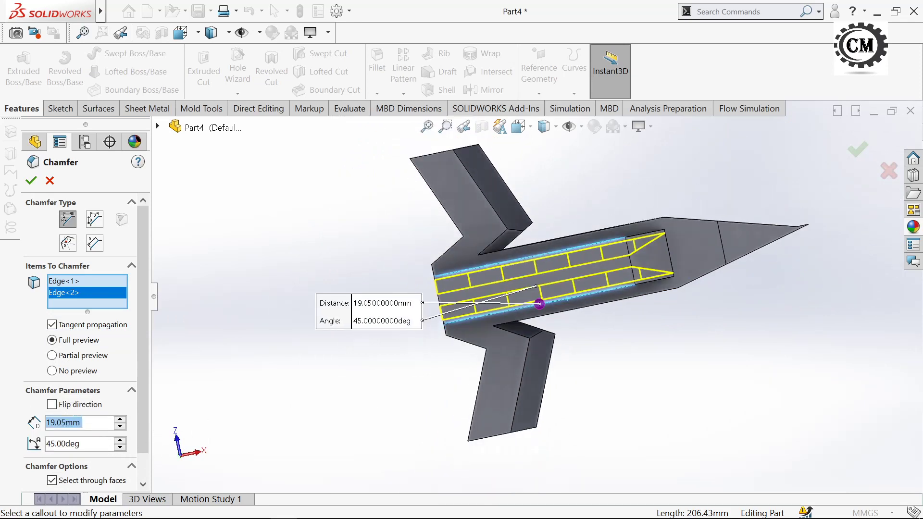
{"action": "left_click", "coordinate": [72, 444]}
{"action": "type", "text": "20"}
{"action": "key", "text": "Return"}
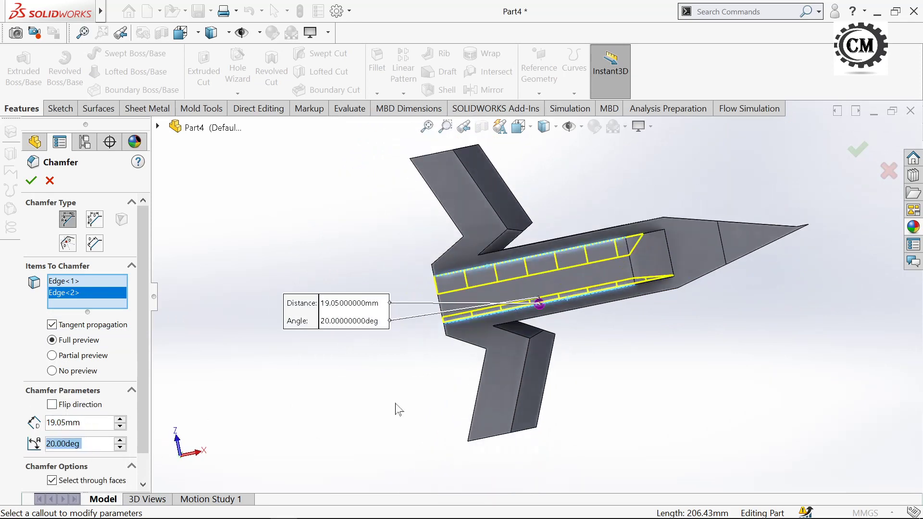
Flip the chamfer to the other side and view the part from the side
{"action": "scroll", "coordinate": [478, 368], "scroll_direction": "down", "scroll_amount": 2}
{"action": "mouse_move", "coordinate": [415, 385]}
{"action": "middle_mouse_down"}
{"action": "mouse_move", "coordinate": [401, 362]}
{"action": "mouse_move", "coordinate": [358, 392]}
{"action": "middle_mouse_up"}
{"action": "scroll", "coordinate": [428, 304], "scroll_direction": "down", "scroll_amount": 1}
{"action": "scroll", "coordinate": [438, 287], "scroll_direction": "down", "scroll_amount": 1}
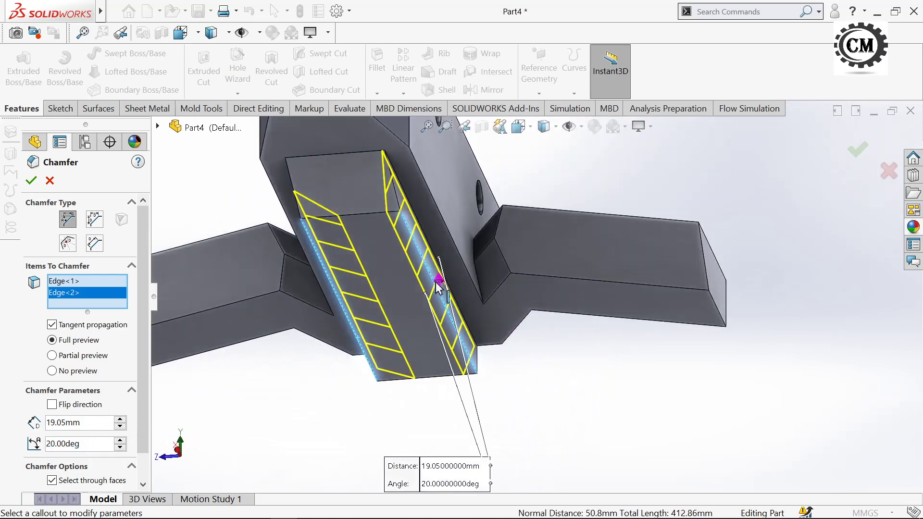
{"action": "left_click", "coordinate": [440, 284]}
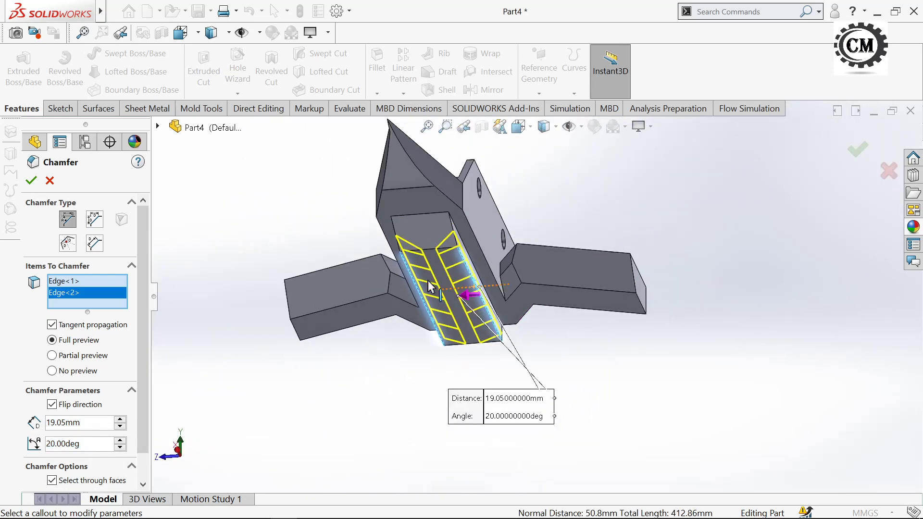
{"action": "scroll", "coordinate": [447, 289], "scroll_direction": "up", "scroll_amount": 2}
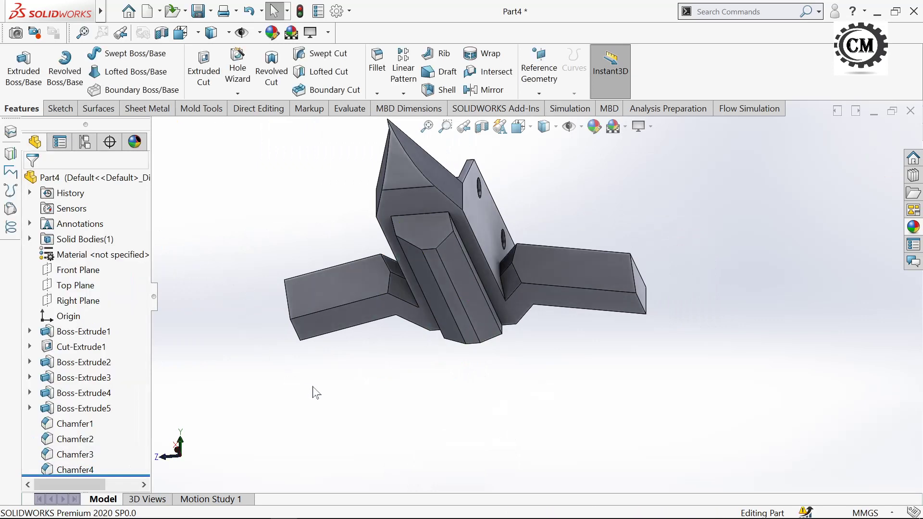
{"action": "scroll", "coordinate": [313, 391], "scroll_direction": "up", "scroll_amount": 2}
{"action": "mouse_move", "coordinate": [414, 383]}
{"action": "middle_mouse_down"}
{"action": "mouse_move", "coordinate": [502, 368]}
{"action": "mouse_move", "coordinate": [738, 297]}
{"action": "middle_mouse_up"}
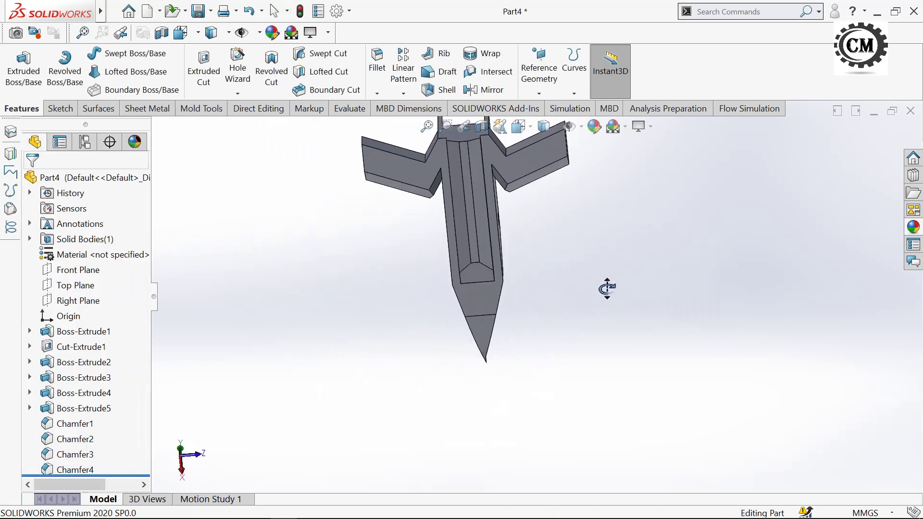
{"action": "scroll", "coordinate": [519, 153], "scroll_direction": "down", "scroll_amount": 2}
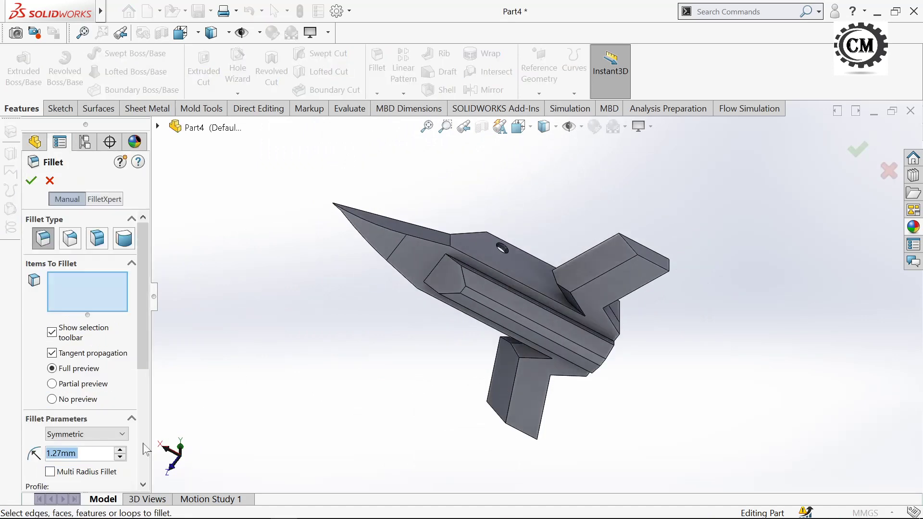
Enter the fillet radius and add both long groove faces to the 1.27 mm fillet
{"action": "type", "text": "1.2"}
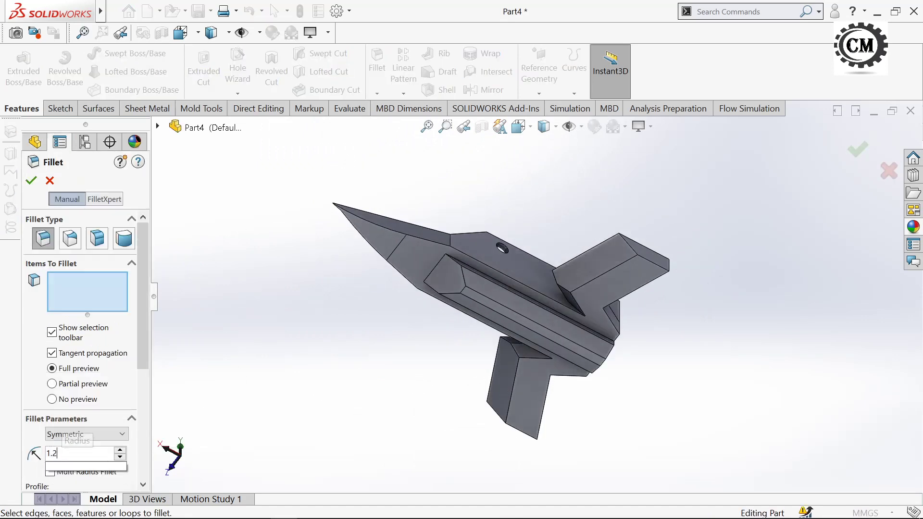
{"action": "scroll", "coordinate": [429, 343], "scroll_direction": "down", "scroll_amount": 1}
{"action": "scroll", "coordinate": [506, 269], "scroll_direction": "down", "scroll_amount": 2}
{"action": "scroll", "coordinate": [481, 255], "scroll_direction": "down", "scroll_amount": 2}
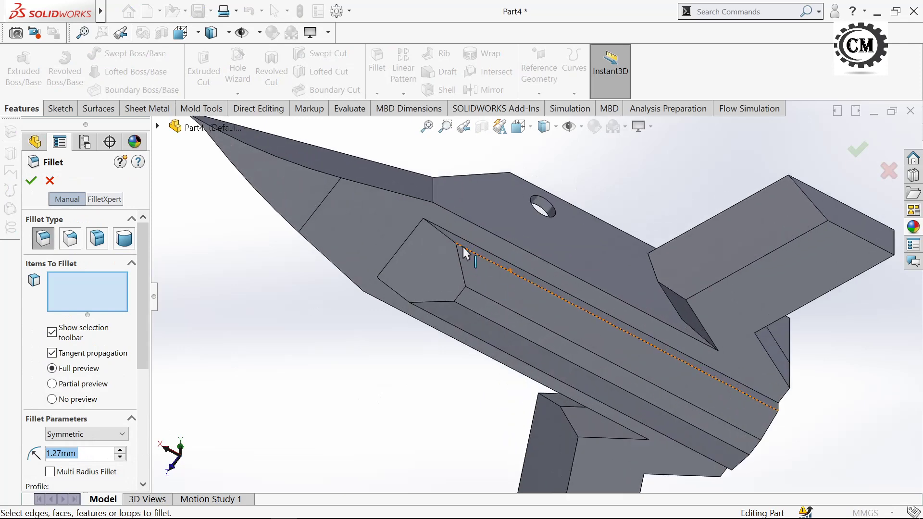
{"action": "scroll", "coordinate": [462, 246], "scroll_direction": "down", "scroll_amount": 1}
{"action": "scroll", "coordinate": [463, 242], "scroll_direction": "down", "scroll_amount": 1}
{"action": "scroll", "coordinate": [469, 259], "scroll_direction": "down", "scroll_amount": 1}
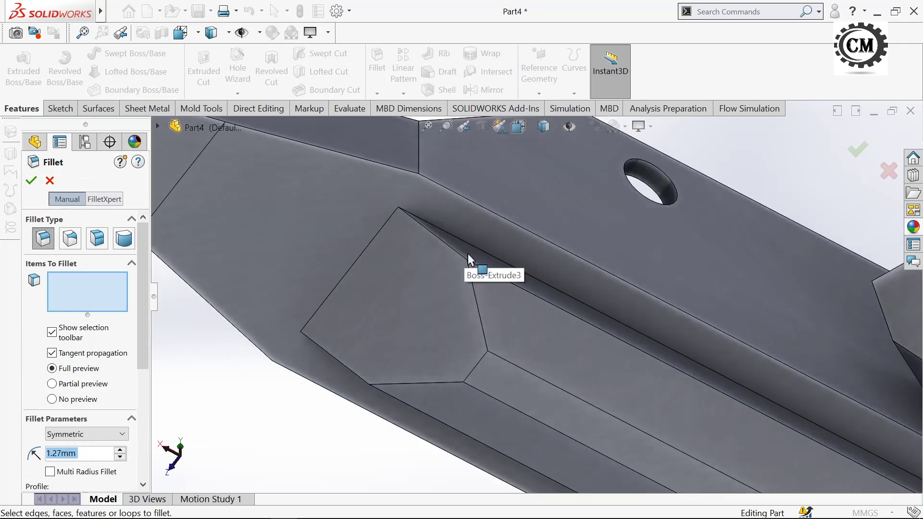
{"action": "left_click", "coordinate": [509, 269]}
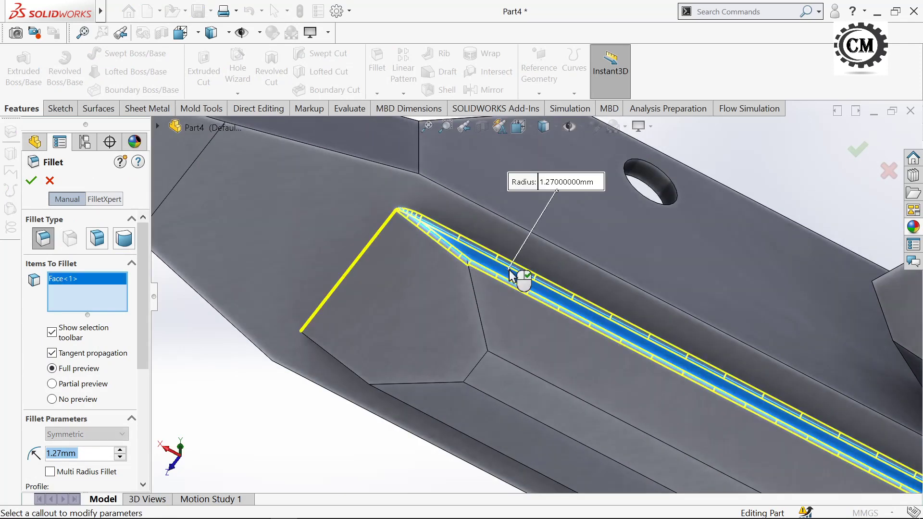
{"action": "scroll", "coordinate": [496, 336], "scroll_direction": "up", "scroll_amount": 4}
{"action": "mouse_move", "coordinate": [484, 388]}
{"action": "middle_mouse_down"}
{"action": "mouse_move", "coordinate": [467, 376]}
{"action": "mouse_move", "coordinate": [542, 390]}
{"action": "middle_mouse_up"}
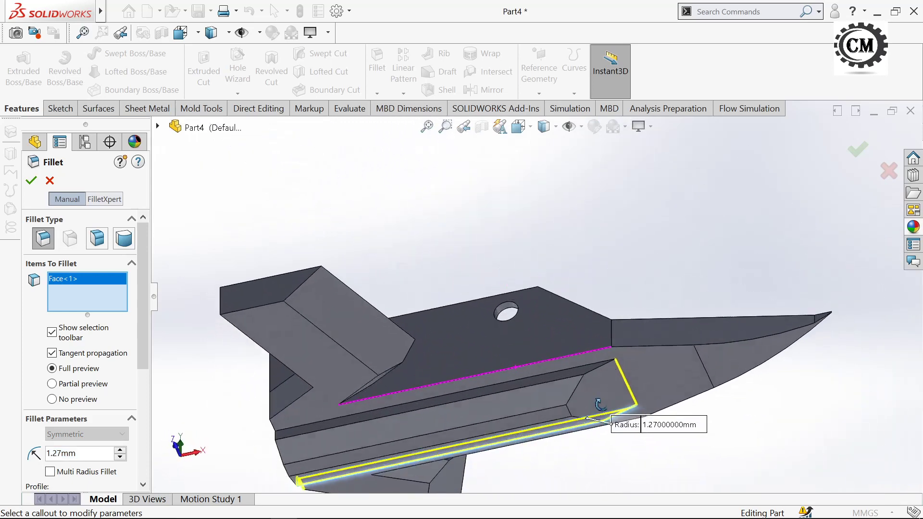
{"action": "scroll", "coordinate": [542, 390], "scroll_direction": "down", "scroll_amount": 5}
{"action": "left_click", "coordinate": [481, 350]}
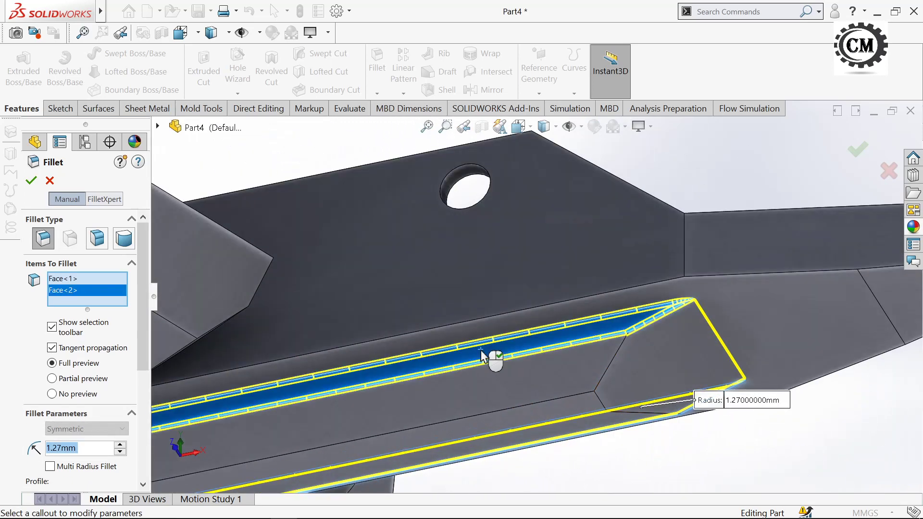
{"action": "scroll", "coordinate": [481, 350], "scroll_direction": "up", "scroll_amount": 4}
{"action": "scroll", "coordinate": [481, 350], "scroll_direction": "up", "scroll_amount": 1}
Add the long top edge to the fillet, dropping the stray hole edge
{"action": "left_click", "coordinate": [373, 265]}
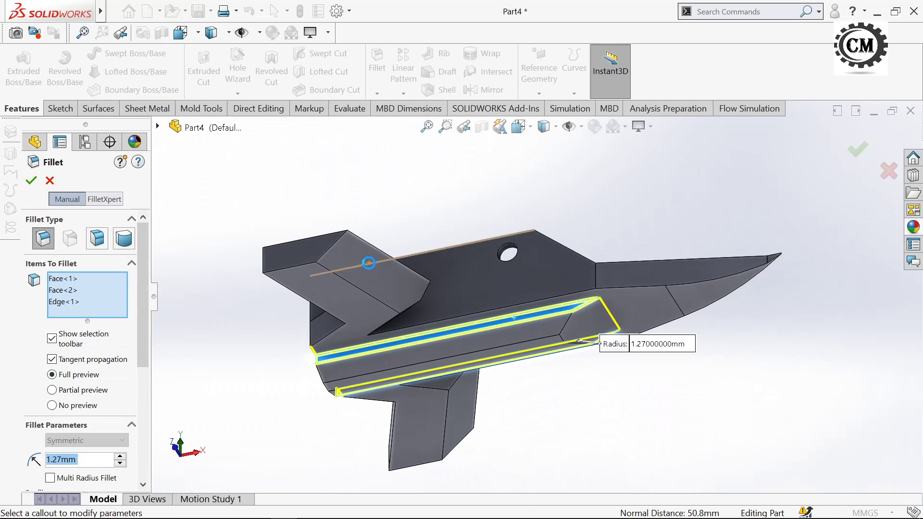
{"action": "left_click", "coordinate": [379, 286]}
{"action": "right_click", "coordinate": [73, 314]}
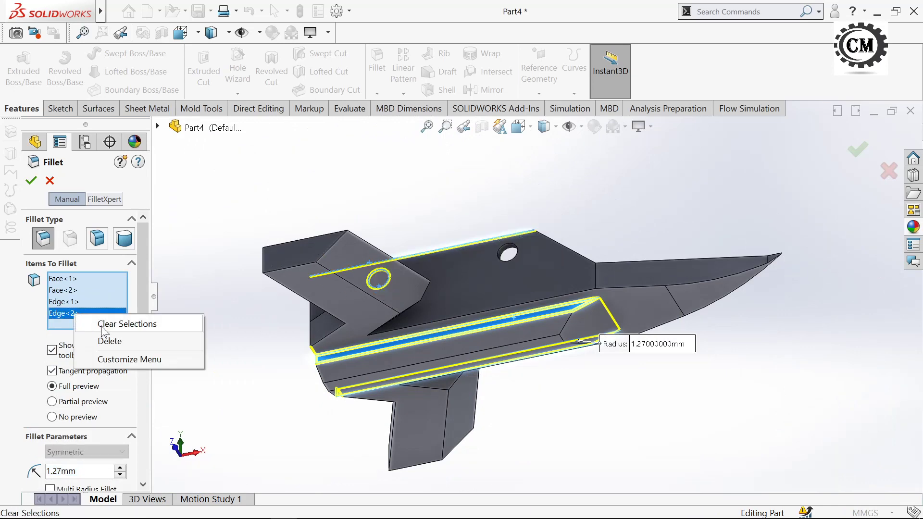
{"action": "left_click", "coordinate": [103, 342]}
{"action": "scroll", "coordinate": [370, 294], "scroll_direction": "down", "scroll_amount": 3}
{"action": "scroll", "coordinate": [377, 250], "scroll_direction": "down", "scroll_amount": 2}
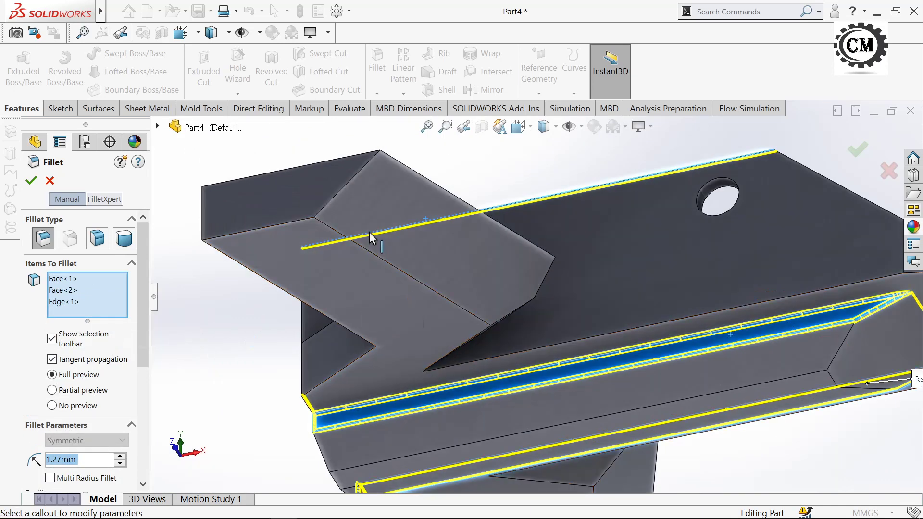
Add the top and right fin faces and the inner faces beside both fins
{"action": "left_click", "coordinate": [366, 222]}
{"action": "scroll", "coordinate": [369, 235], "scroll_direction": "up", "scroll_amount": 5}
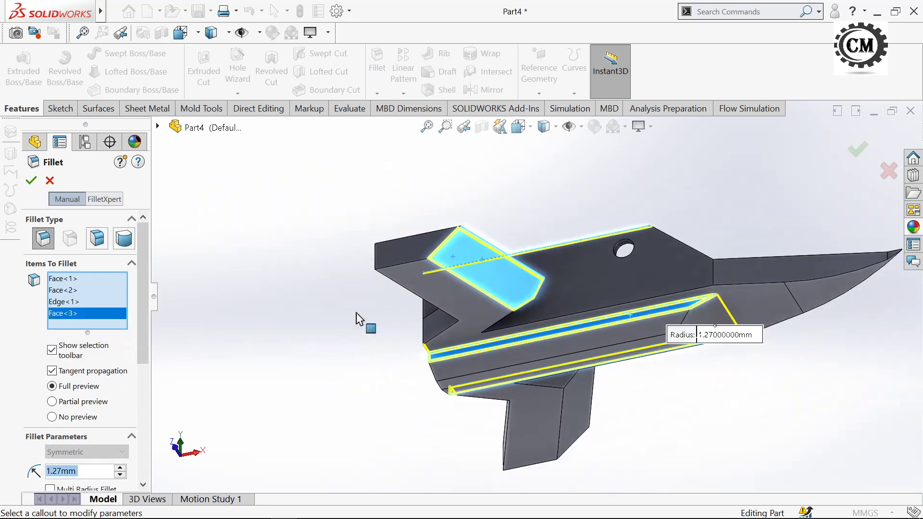
{"action": "middle_click_drag", "start_coordinate": [361, 319], "coordinate": [280, 303]}
{"action": "left_click", "coordinate": [809, 401]}
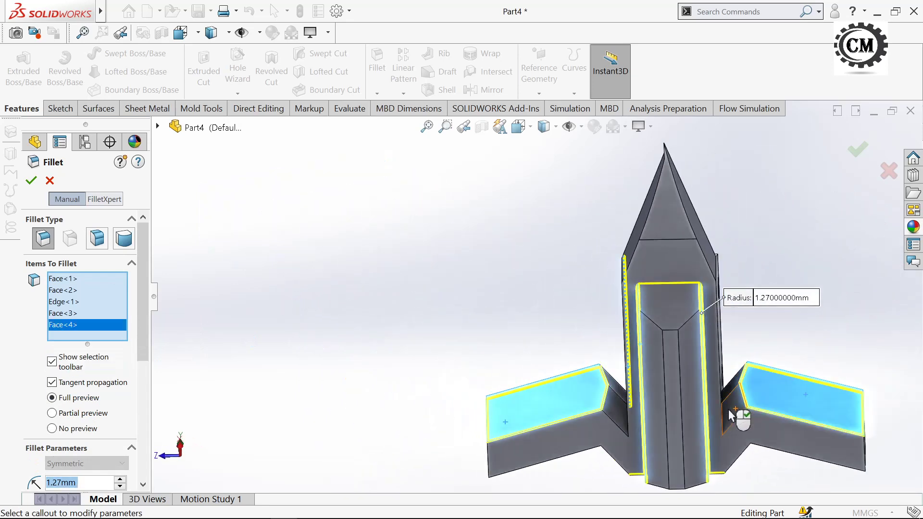
{"action": "scroll", "coordinate": [735, 412], "scroll_direction": "down", "scroll_amount": 5}
{"action": "left_click", "coordinate": [673, 310]}
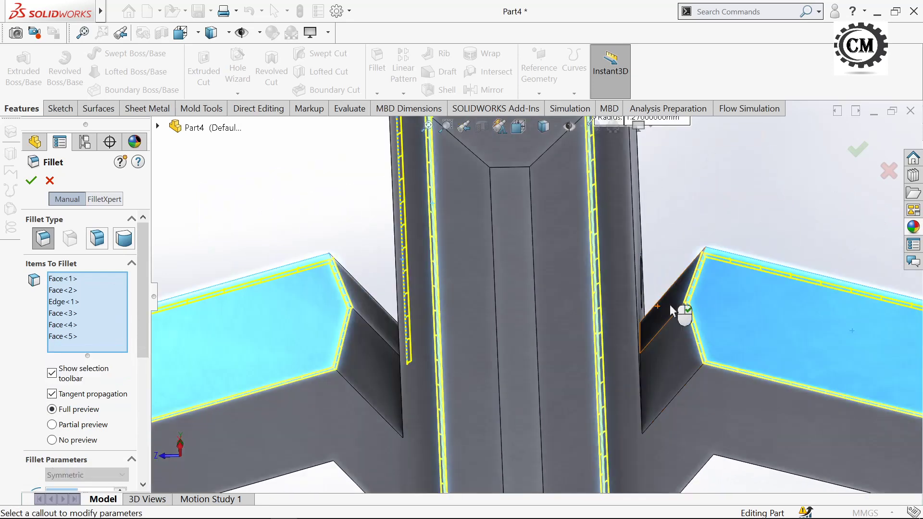
{"action": "left_click", "coordinate": [689, 364]}
{"action": "left_click", "coordinate": [644, 371]}
{"action": "left_click", "coordinate": [377, 363]}
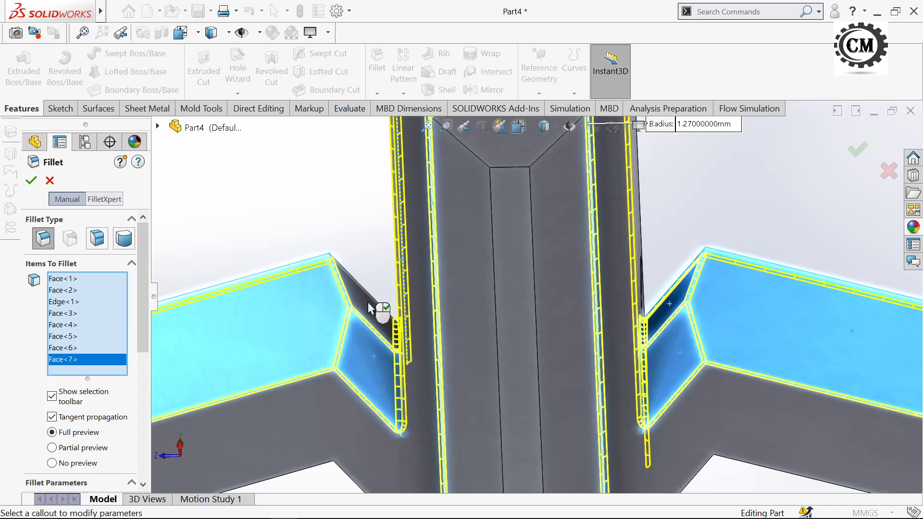
{"action": "scroll", "coordinate": [377, 305], "scroll_direction": "up", "scroll_amount": 5}
{"action": "scroll", "coordinate": [385, 258], "scroll_direction": "up", "scroll_amount": 3}
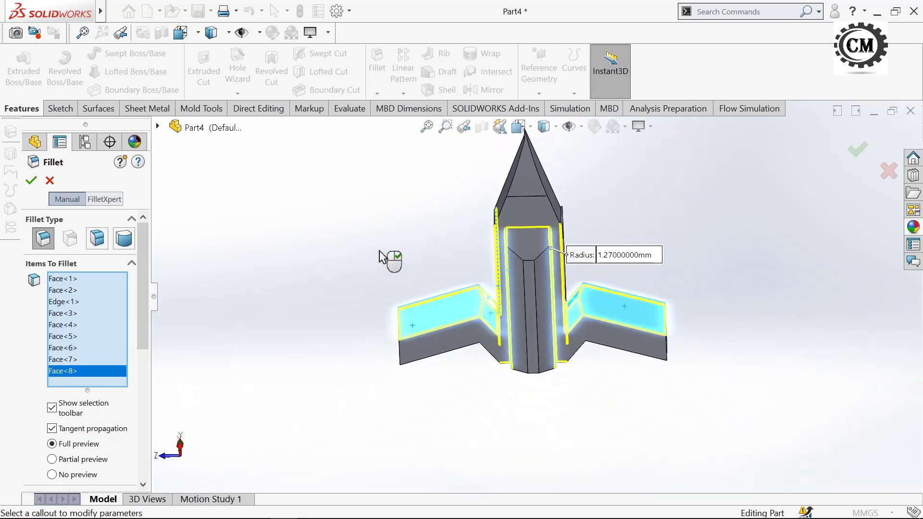
Add the two nose edges, excluding the slanted nose face, and apply the fillet
{"action": "middle_click_drag", "start_coordinate": [385, 257], "coordinate": [524, 222]}
{"action": "scroll", "coordinate": [523, 221], "scroll_direction": "down", "scroll_amount": 3}
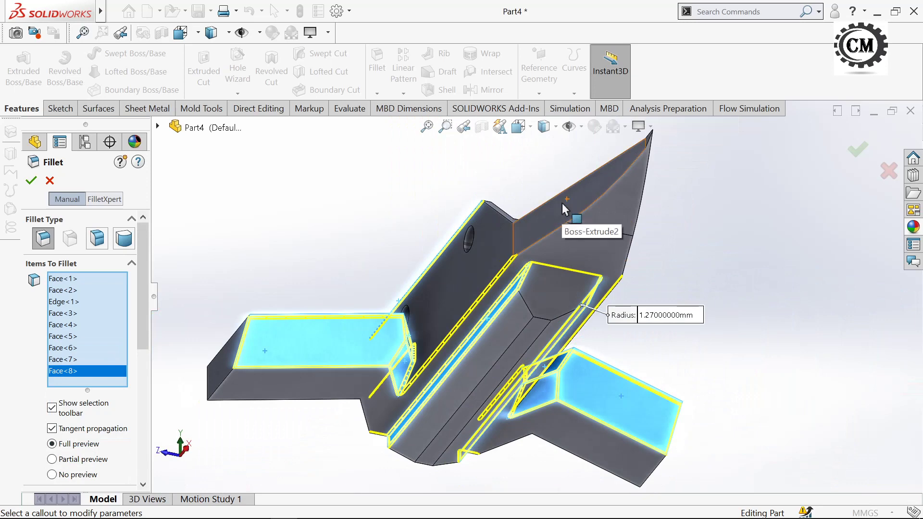
{"action": "left_click", "coordinate": [562, 203]}
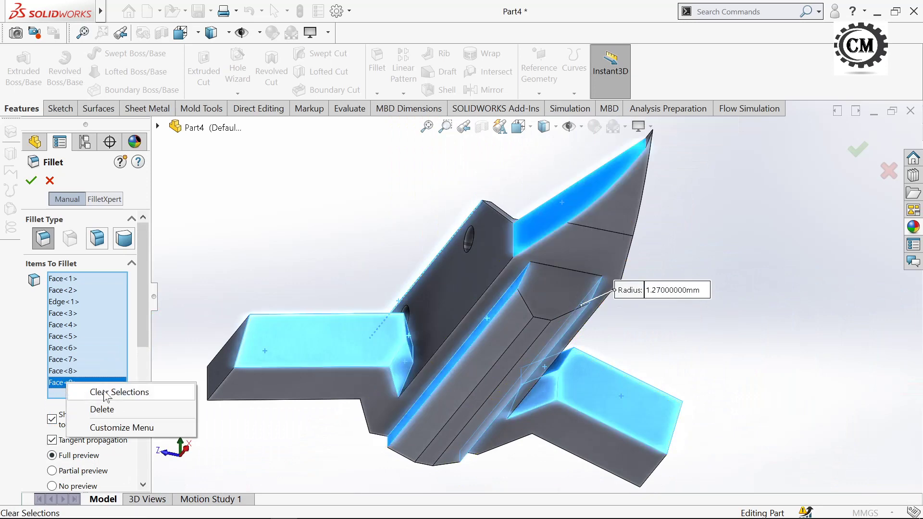
{"action": "left_click", "coordinate": [104, 410]}
{"action": "mouse_move", "coordinate": [448, 208]}
{"action": "middle_mouse_down"}
{"action": "mouse_move", "coordinate": [471, 232]}
{"action": "mouse_move", "coordinate": [507, 242]}
{"action": "mouse_move", "coordinate": [371, 253]}
{"action": "middle_mouse_up"}
{"action": "left_click", "coordinate": [502, 237]}
{"action": "scroll", "coordinate": [370, 253], "scroll_direction": "down", "scroll_amount": 3}
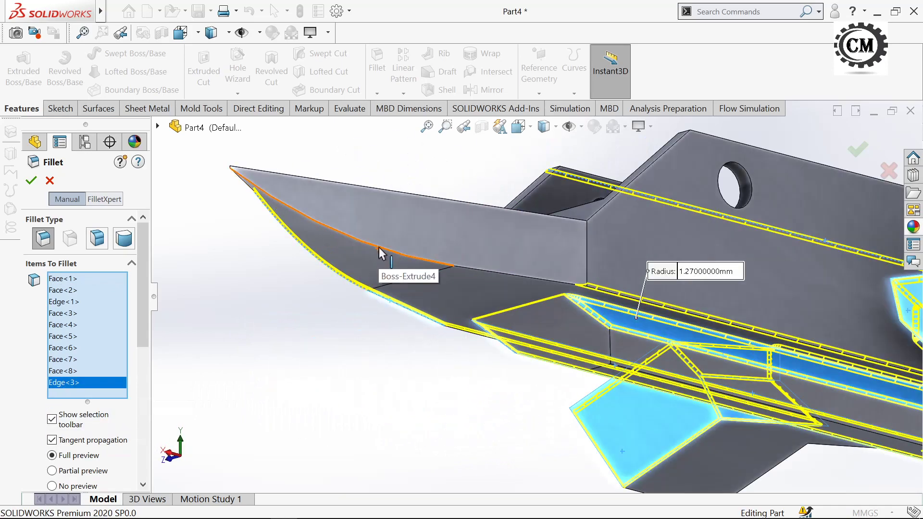
{"action": "left_click", "coordinate": [380, 249]}
{"action": "scroll", "coordinate": [380, 249], "scroll_direction": "up", "scroll_amount": 3}
{"action": "scroll", "coordinate": [391, 252], "scroll_direction": "up", "scroll_amount": 3}
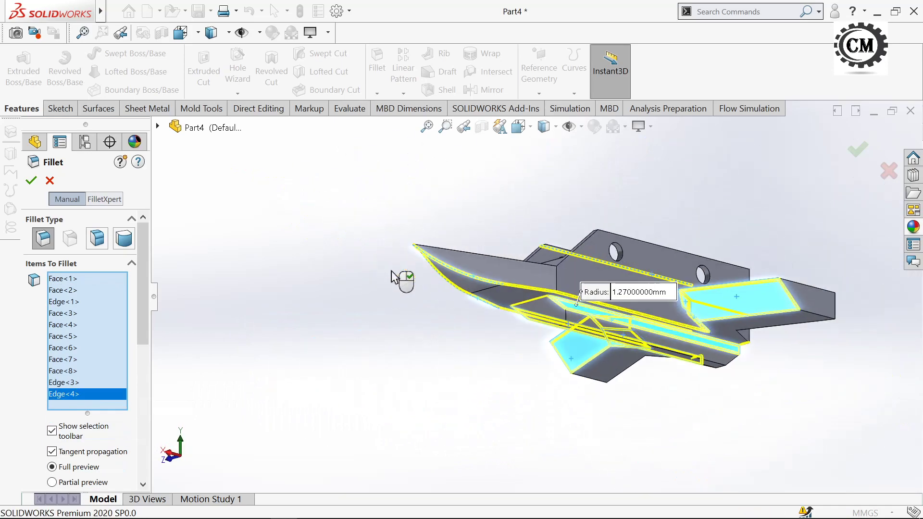
{"action": "key", "text": "Return"}
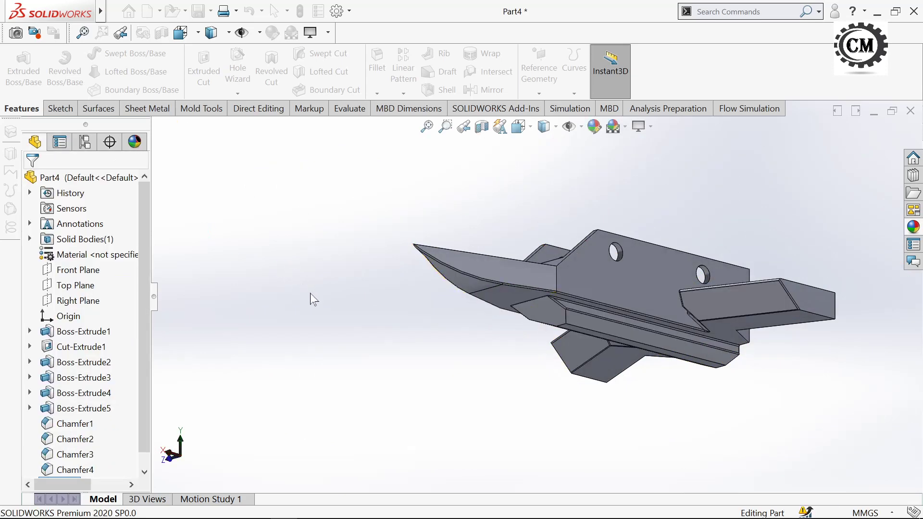
Select Part4 in the tree to open its appearance editor with the Metal library
{"action": "mouse_move", "coordinate": [310, 293]}
{"action": "middle_mouse_down"}
{"action": "mouse_move", "coordinate": [290, 279]}
{"action": "mouse_move", "coordinate": [265, 186]}
{"action": "mouse_move", "coordinate": [355, 330]}
{"action": "mouse_move", "coordinate": [471, 350]}
{"action": "mouse_move", "coordinate": [354, 315]}
{"action": "mouse_move", "coordinate": [314, 243]}
{"action": "mouse_move", "coordinate": [289, 319]}
{"action": "middle_mouse_up"}
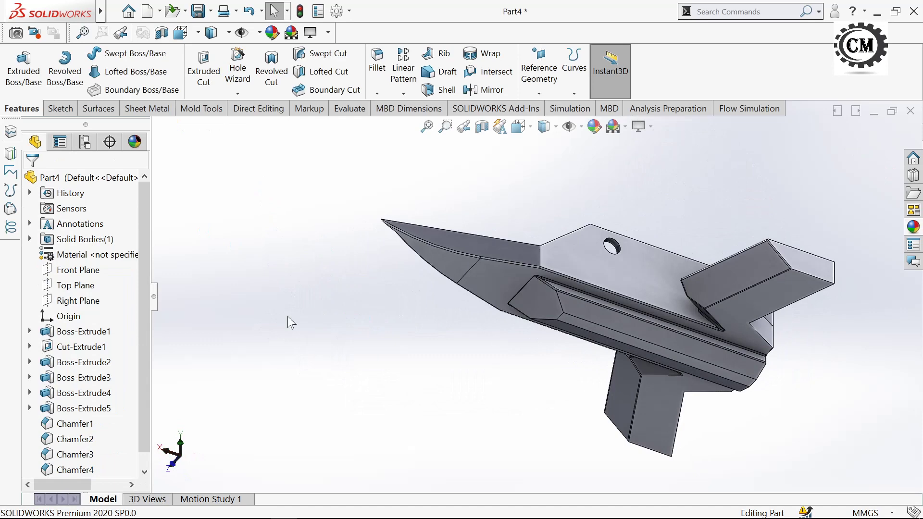
{"action": "left_click", "coordinate": [77, 180]}
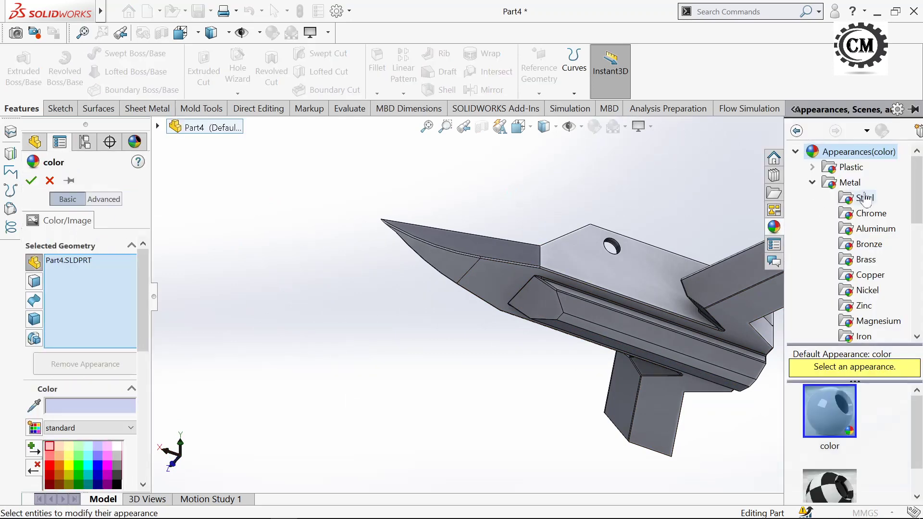
Apply the Metal > Steel cast stainless steel appearance to Part4 and inspect it
{"action": "left_click", "coordinate": [860, 199]}
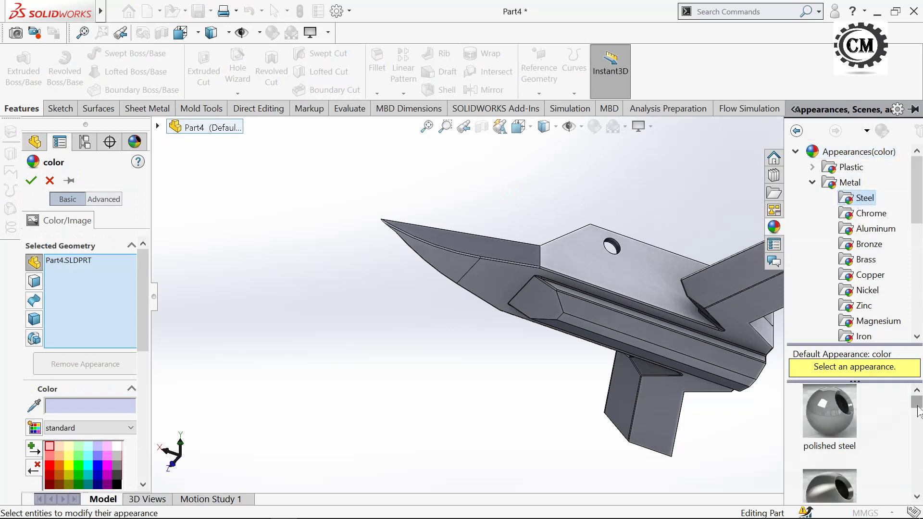
{"action": "mouse_move", "coordinate": [919, 411]}
{"action": "left_mouse_down"}
{"action": "mouse_move", "coordinate": [919, 455]}
{"action": "mouse_move", "coordinate": [899, 445]}
{"action": "left_mouse_up"}
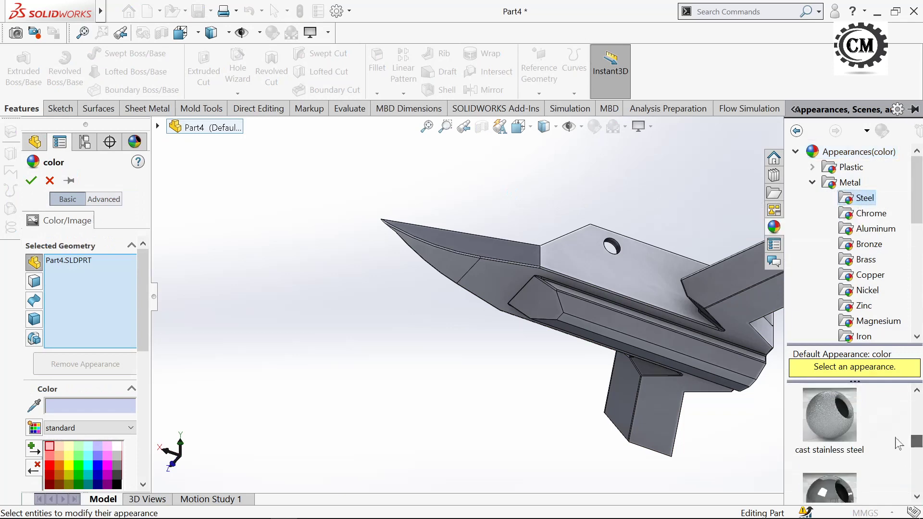
{"action": "left_click", "coordinate": [827, 411]}
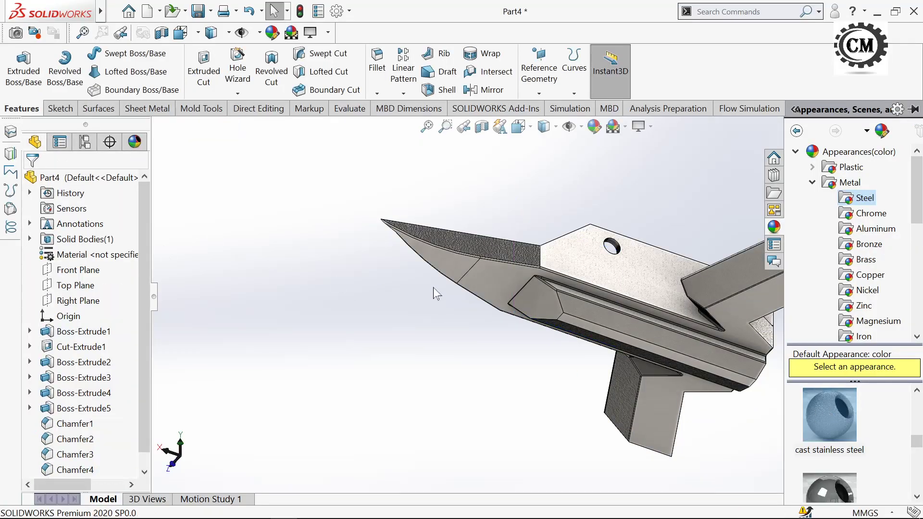
{"action": "scroll", "coordinate": [587, 319], "scroll_direction": "down", "scroll_amount": 3}
{"action": "scroll", "coordinate": [571, 326], "scroll_direction": "down", "scroll_amount": 3}
{"action": "scroll", "coordinate": [558, 324], "scroll_direction": "down", "scroll_amount": 3}
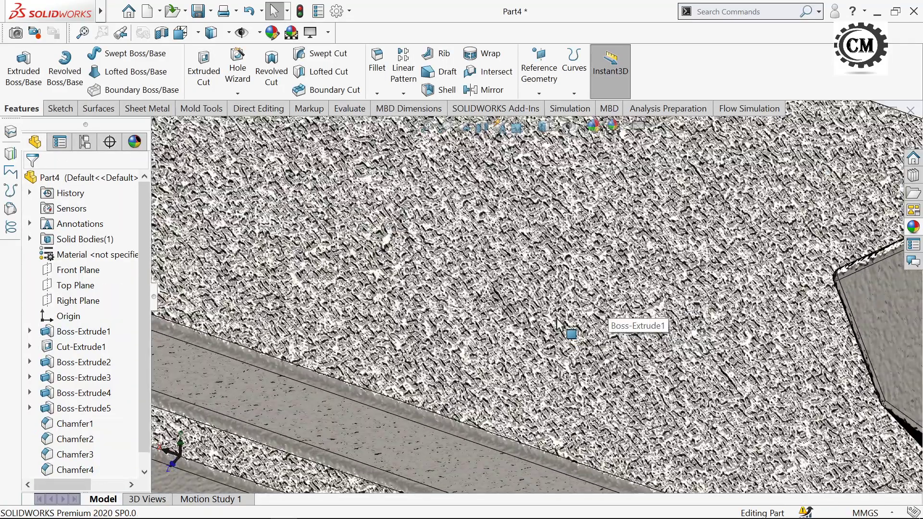
{"action": "scroll", "coordinate": [559, 325], "scroll_direction": "up", "scroll_amount": 5}
{"action": "scroll", "coordinate": [437, 363], "scroll_direction": "up", "scroll_amount": 5}
{"action": "mouse_move", "coordinate": [437, 362]}
{"action": "middle_mouse_down"}
{"action": "mouse_move", "coordinate": [482, 371]}
{"action": "mouse_move", "coordinate": [568, 412]}
{"action": "mouse_move", "coordinate": [550, 439]}
{"action": "mouse_move", "coordinate": [398, 449]}
{"action": "mouse_move", "coordinate": [403, 344]}
{"action": "mouse_move", "coordinate": [418, 359]}
{"action": "mouse_move", "coordinate": [596, 295]}
{"action": "mouse_move", "coordinate": [493, 147]}
{"action": "middle_mouse_up"}
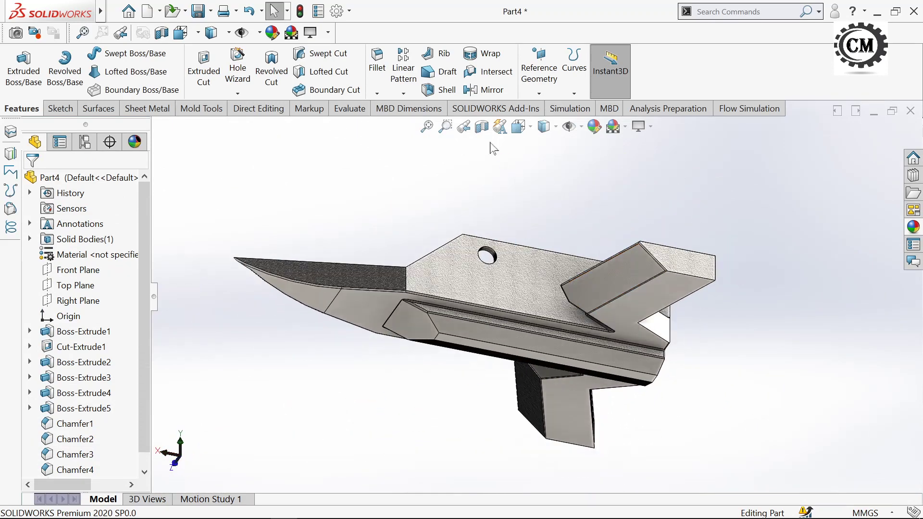
Switch to the OBS Studio window from the taskbar
{"action": "left_click", "coordinate": [313, 509]}
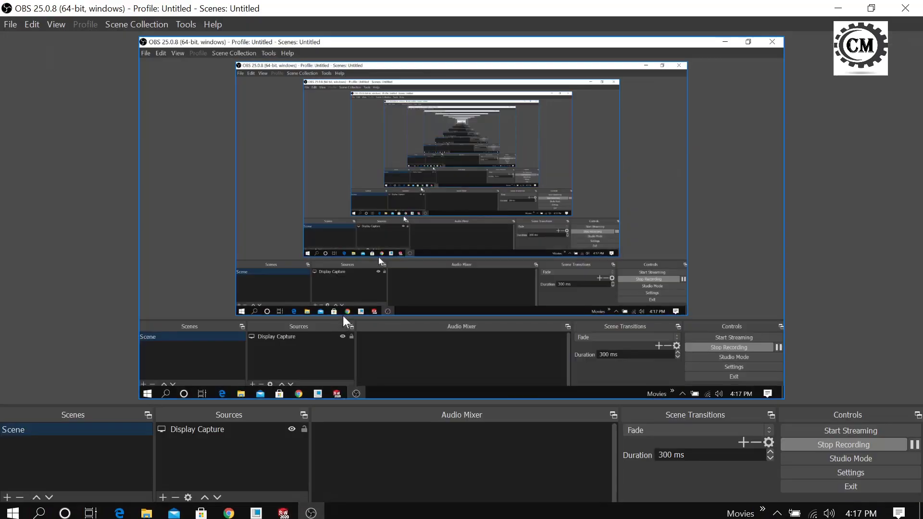